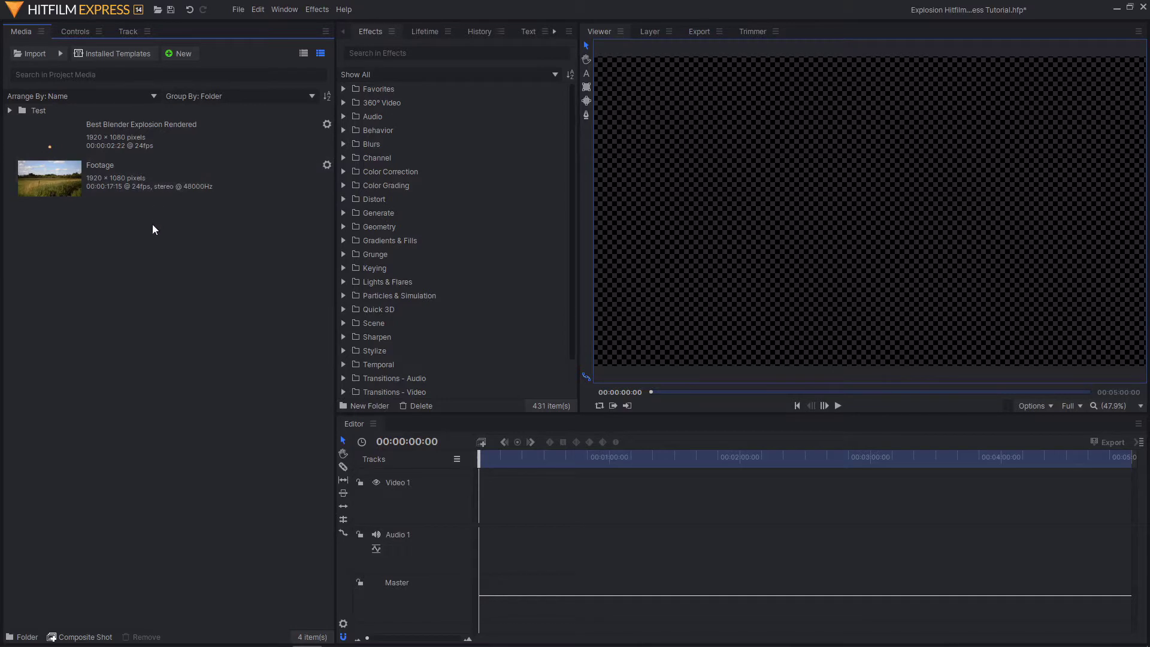
- Preview the explosion render in the Trimmer, scrubbing through its frames
double_click(189, 152)
drag(638, 392, 687, 433)
drag(695, 392, 854, 394)
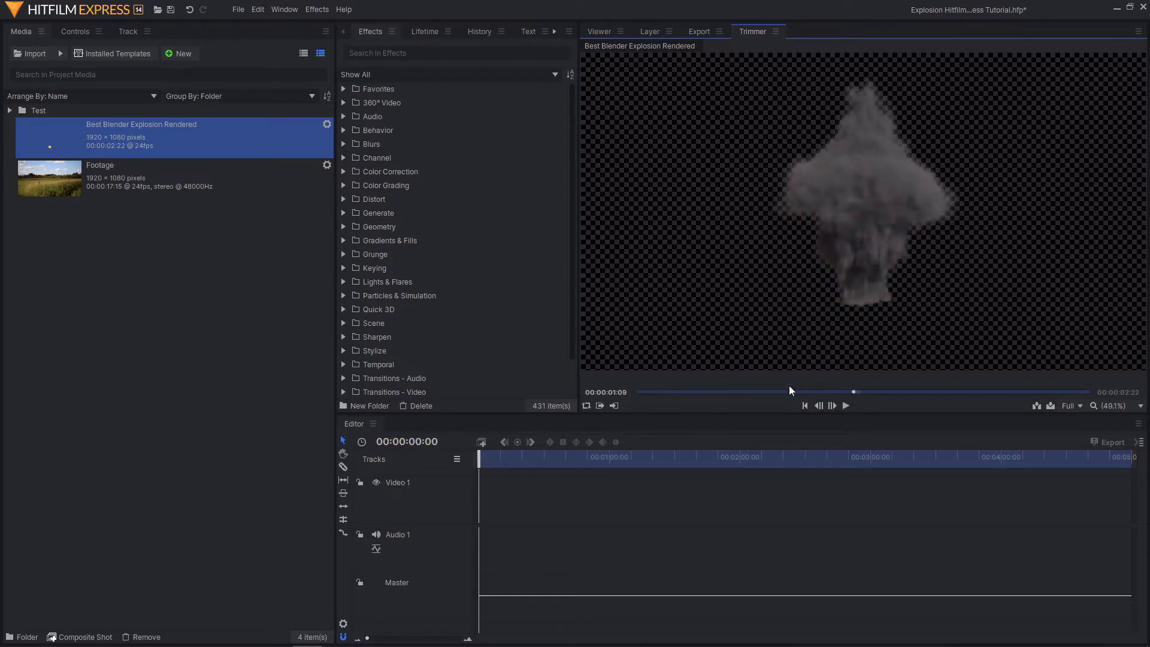
click(213, 297)
- Load the field footage into the Trimmer and scrub it from the start
click(144, 197)
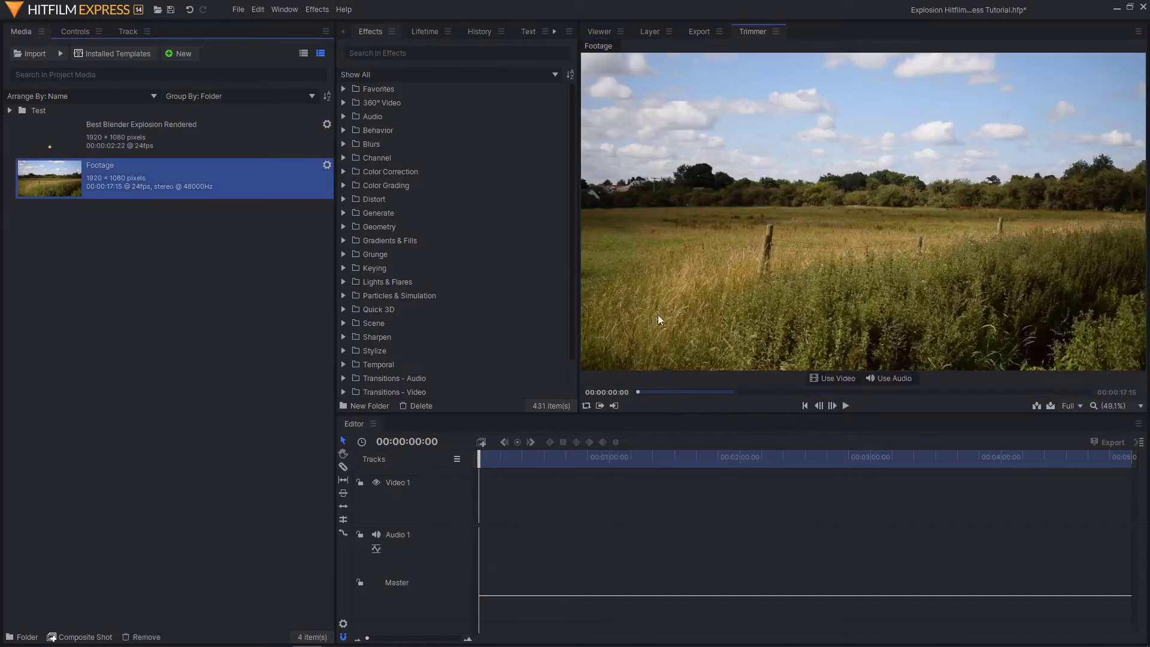
click(646, 393)
mouse_move(645, 393)
mouse_down()
mouse_move(709, 393)
mouse_move(633, 391)
mouse_up()
click(252, 377)
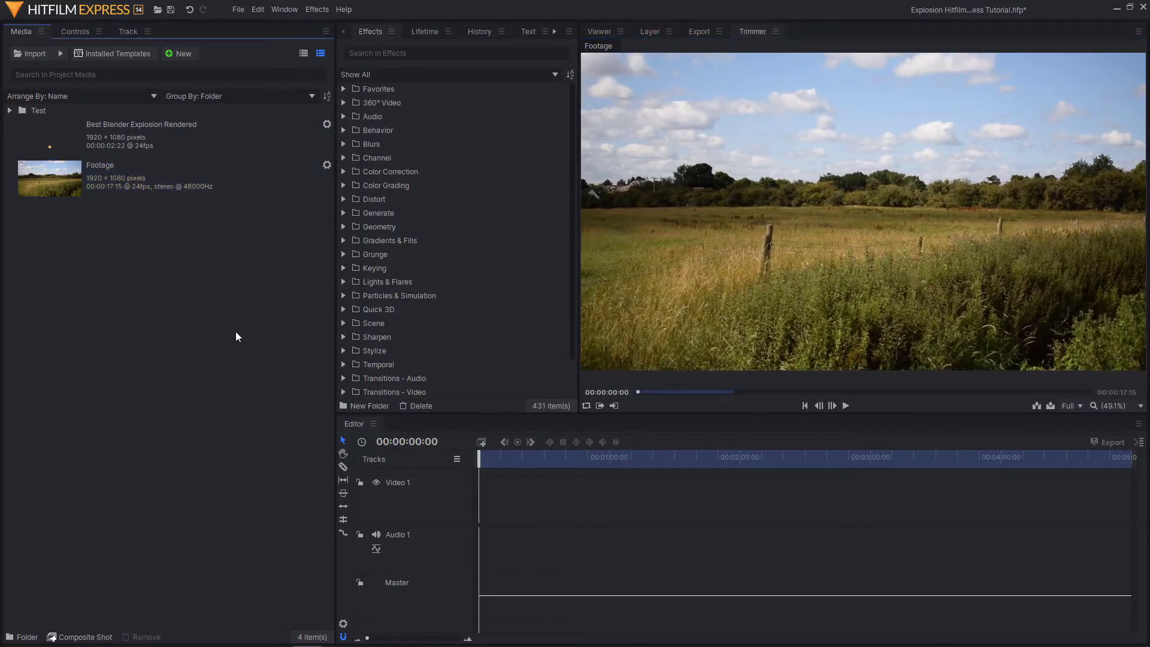
mouse_move(892, 238)
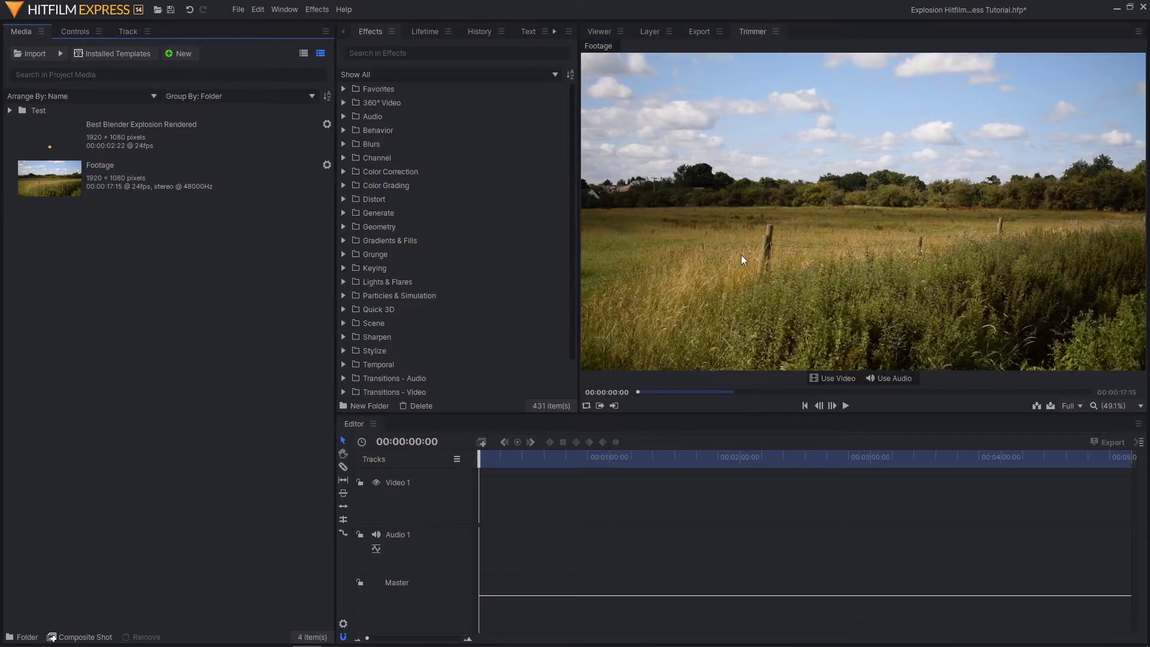
- Recheck where fire shows in the explosion, then scrub the field footage to about three seconds
click(173, 137)
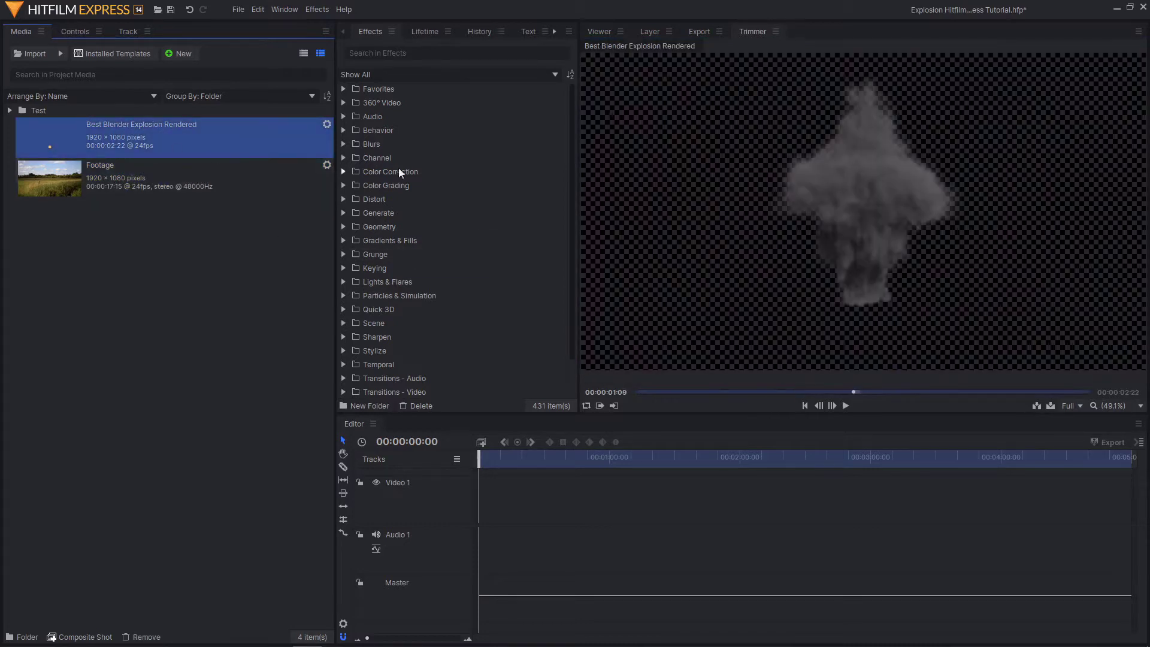
drag(804, 388, 781, 392)
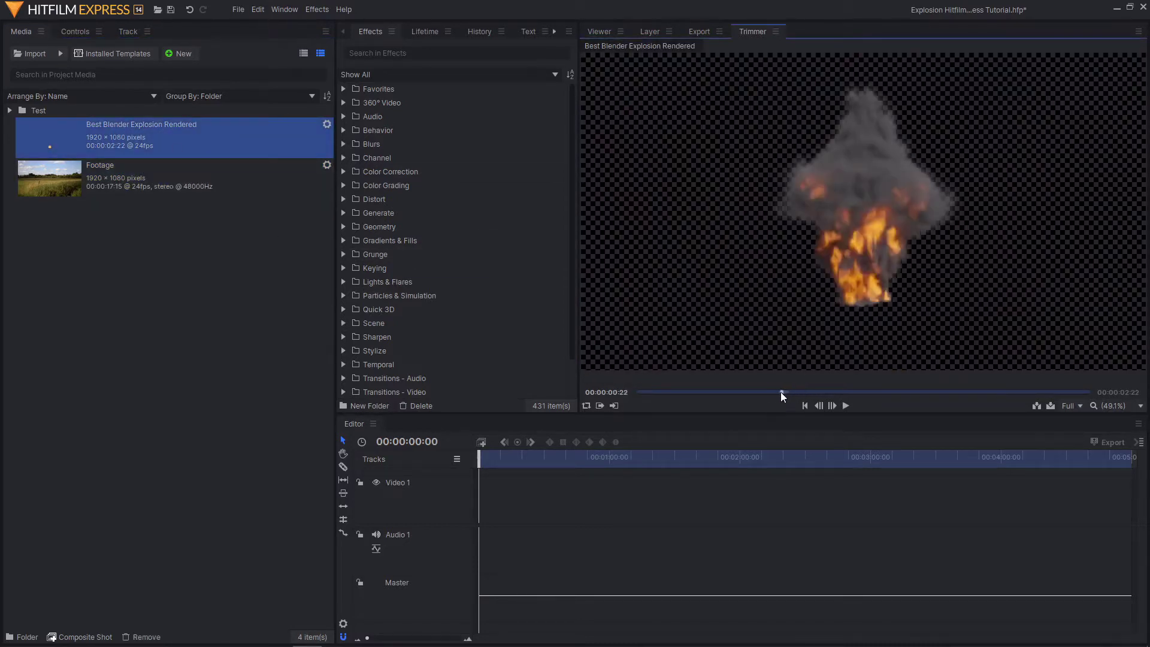
click(242, 191)
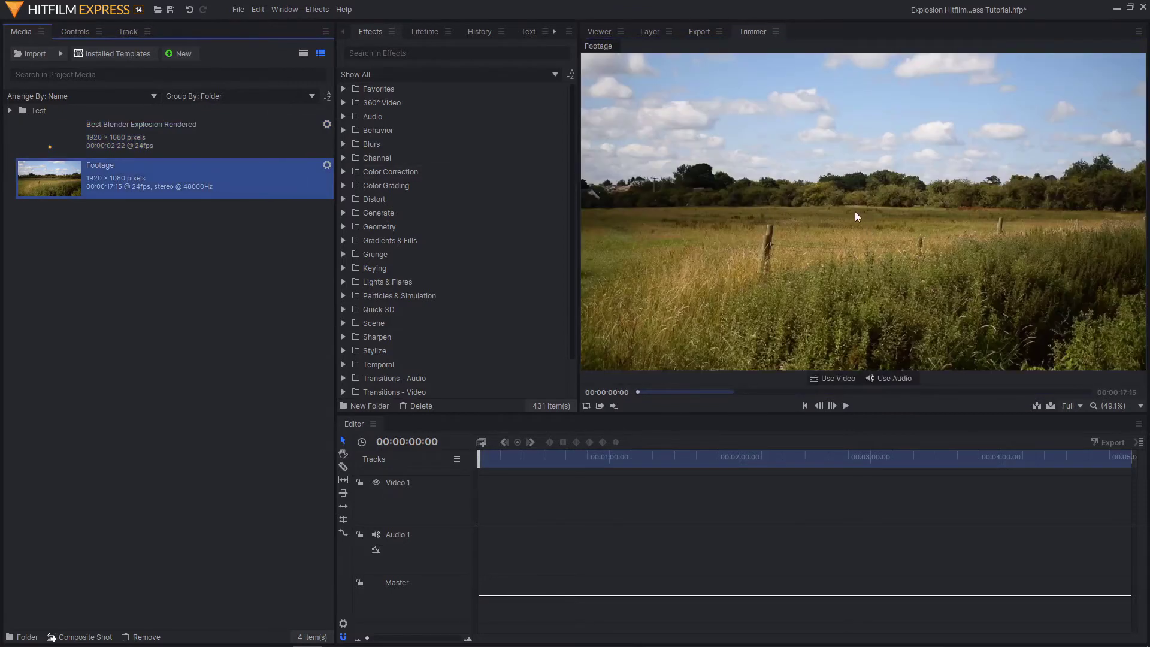
drag(640, 391, 644, 366)
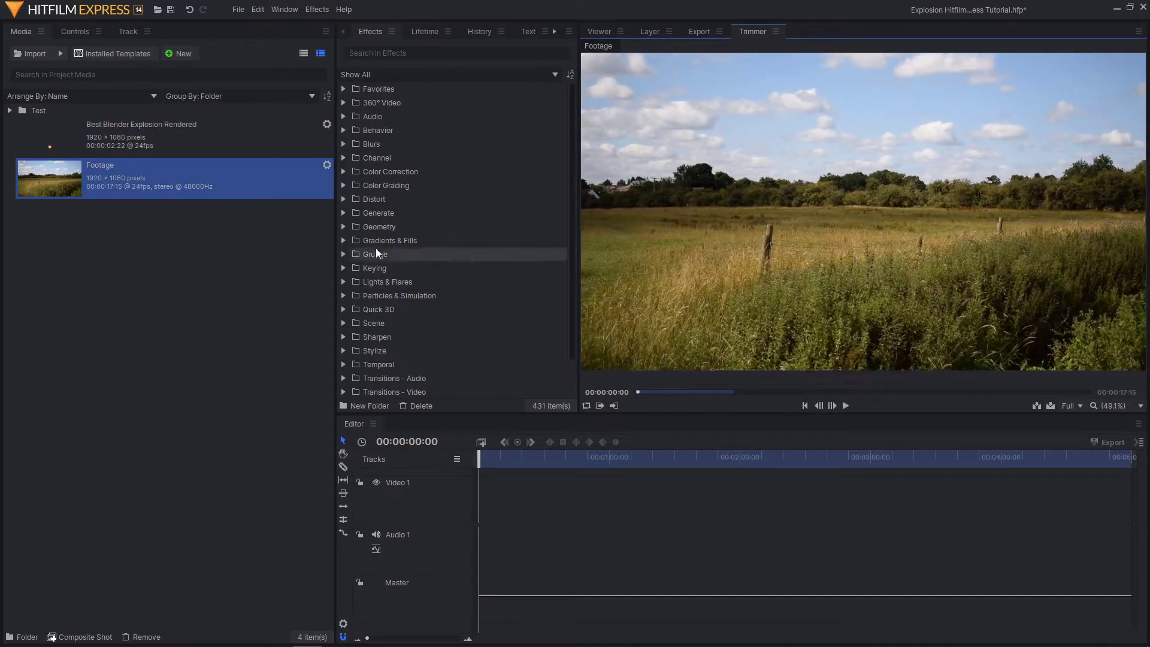
mouse_move(748, 271)
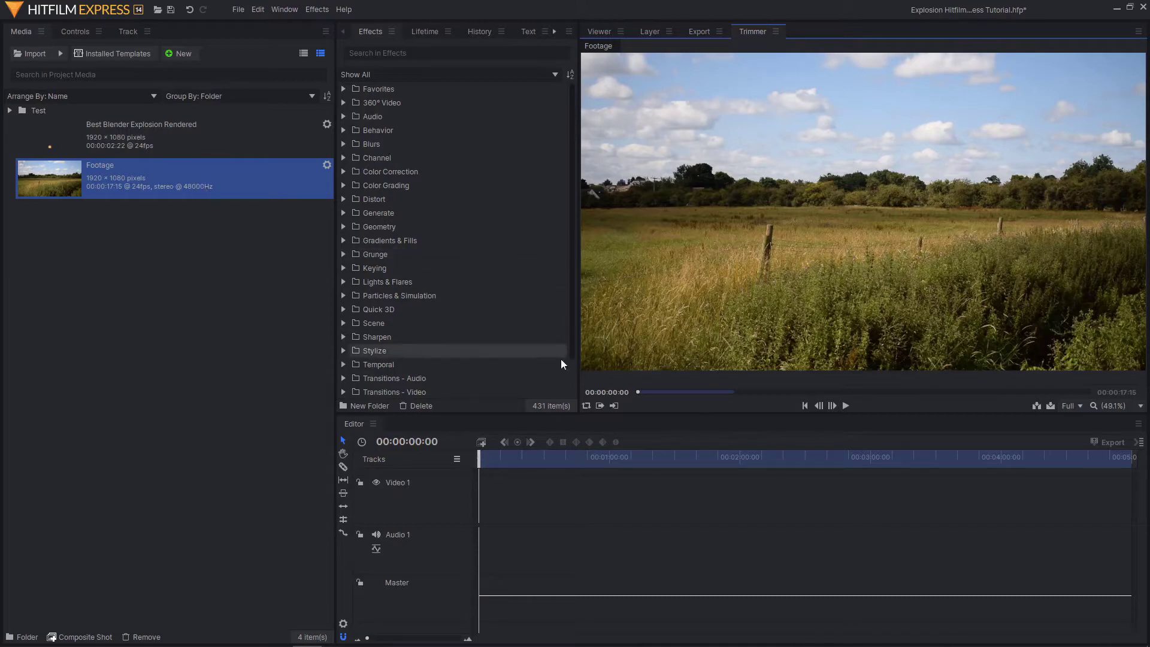
mouse_move(609, 294)
drag(637, 392, 730, 395)
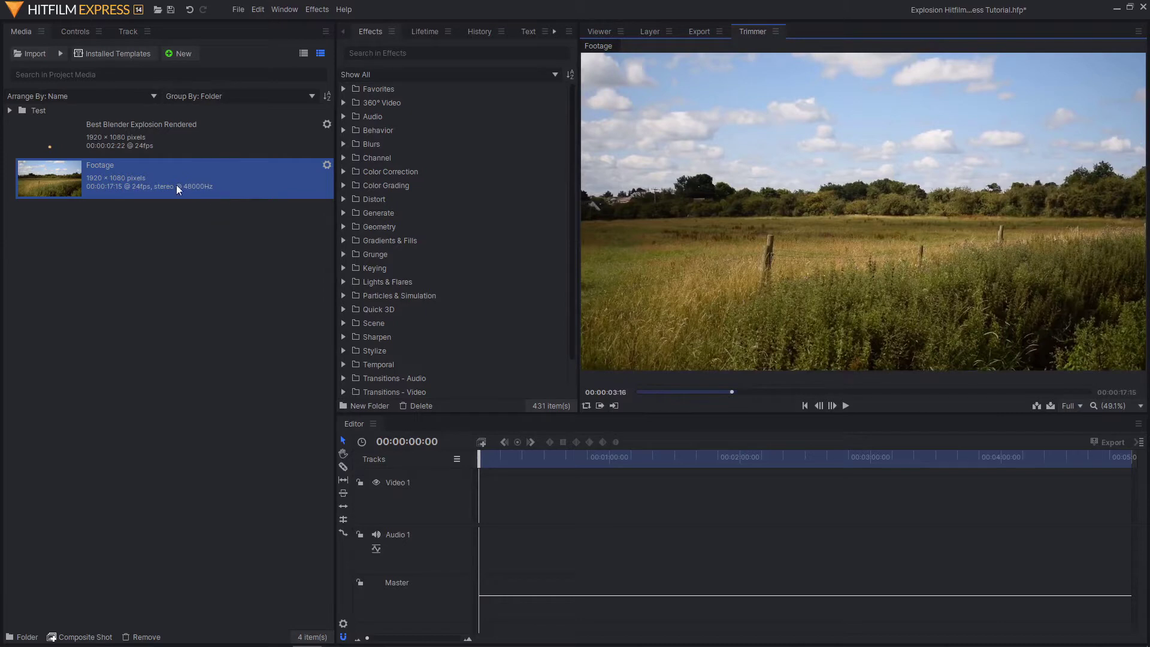
- Place the Footage clip on the Editor timeline and convert it into 'Footage Composite Shot'
drag(156, 186, 476, 509)
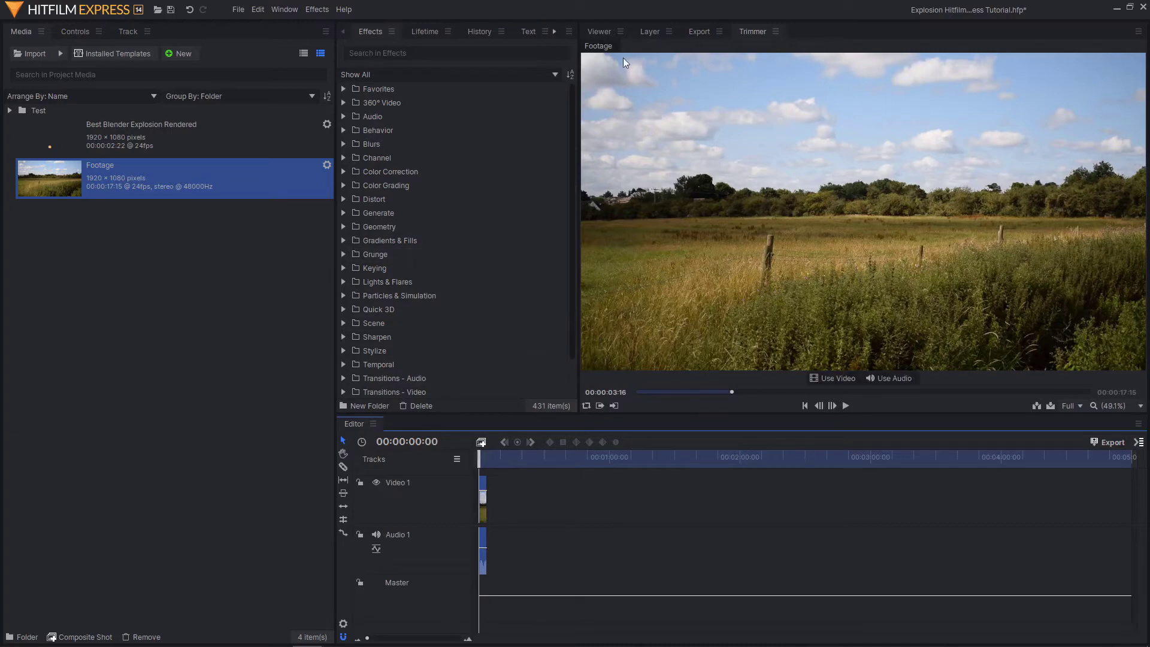
click(600, 32)
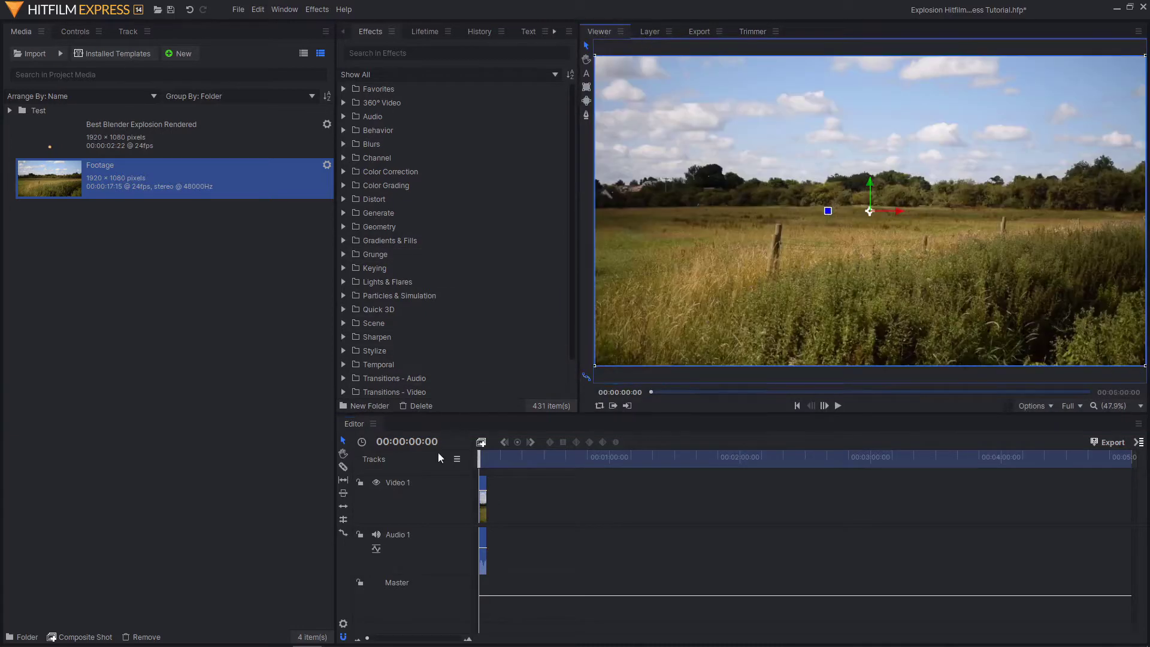
right_click(484, 505)
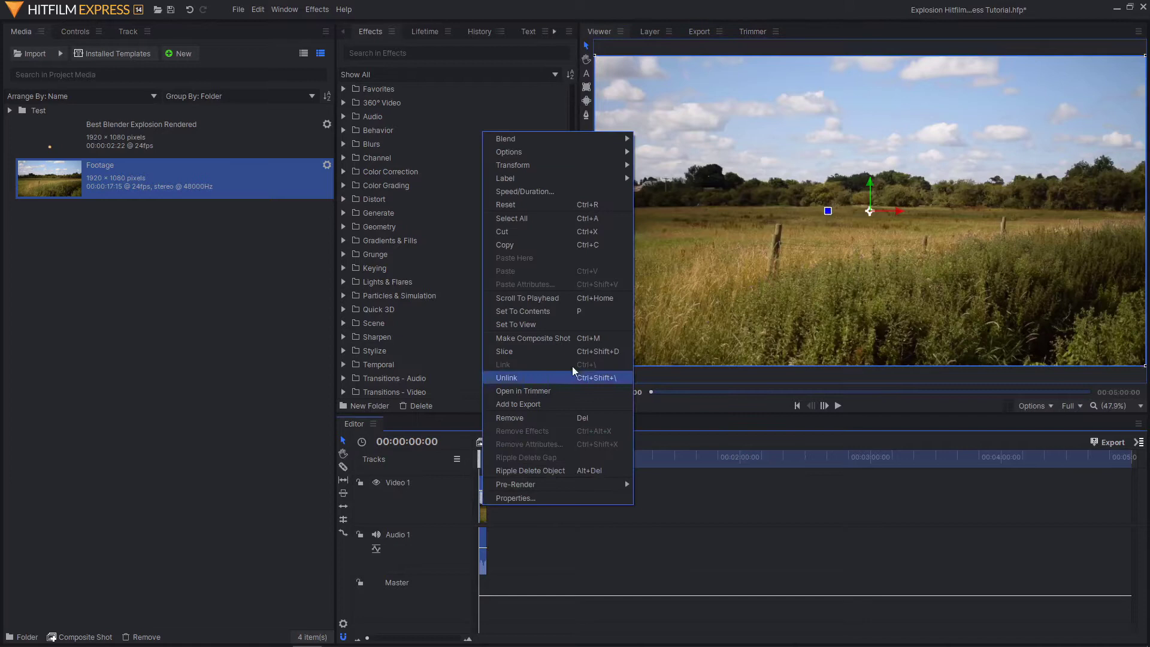
click(572, 335)
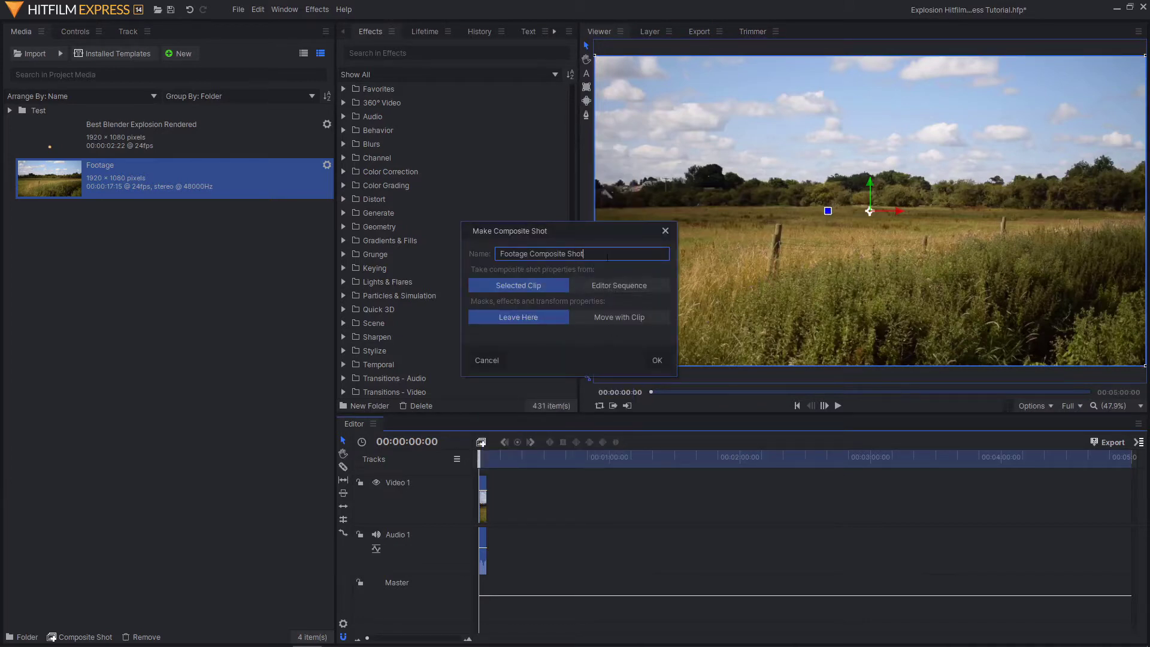
click(664, 361)
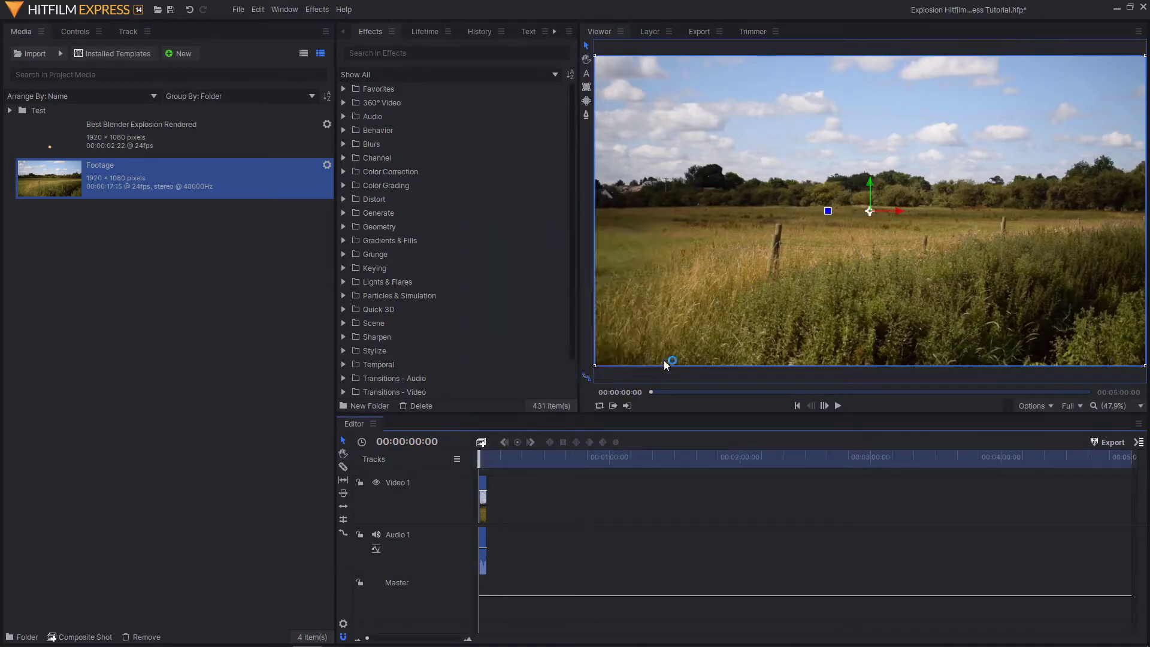
mouse_move(627, 454)
mouse_down()
mouse_move(651, 456)
mouse_move(623, 458)
mouse_up()
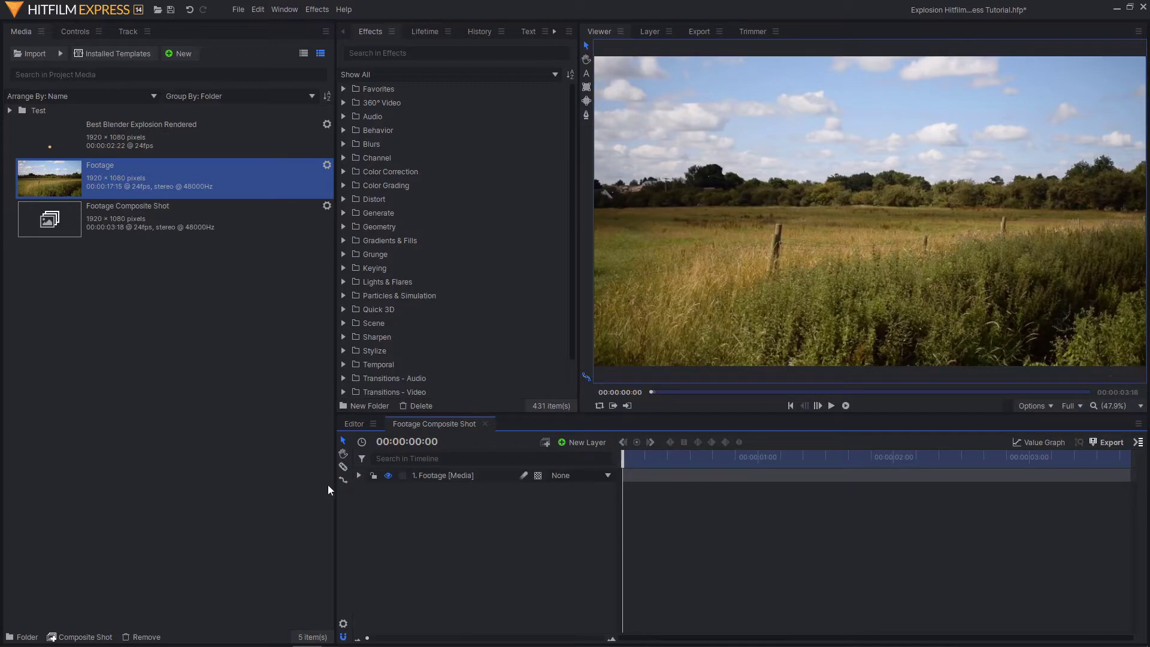
- Expand the Footage layer and add a Tracker under its Tracks
click(361, 477)
double_click(461, 479)
click(539, 489)
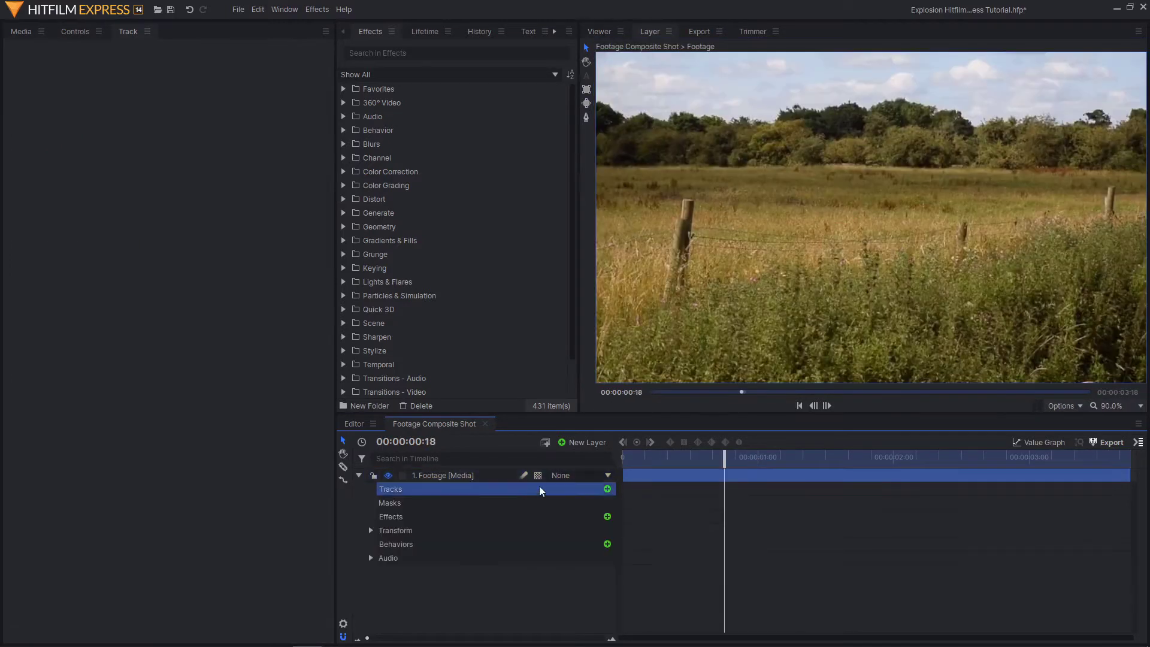
click(607, 490)
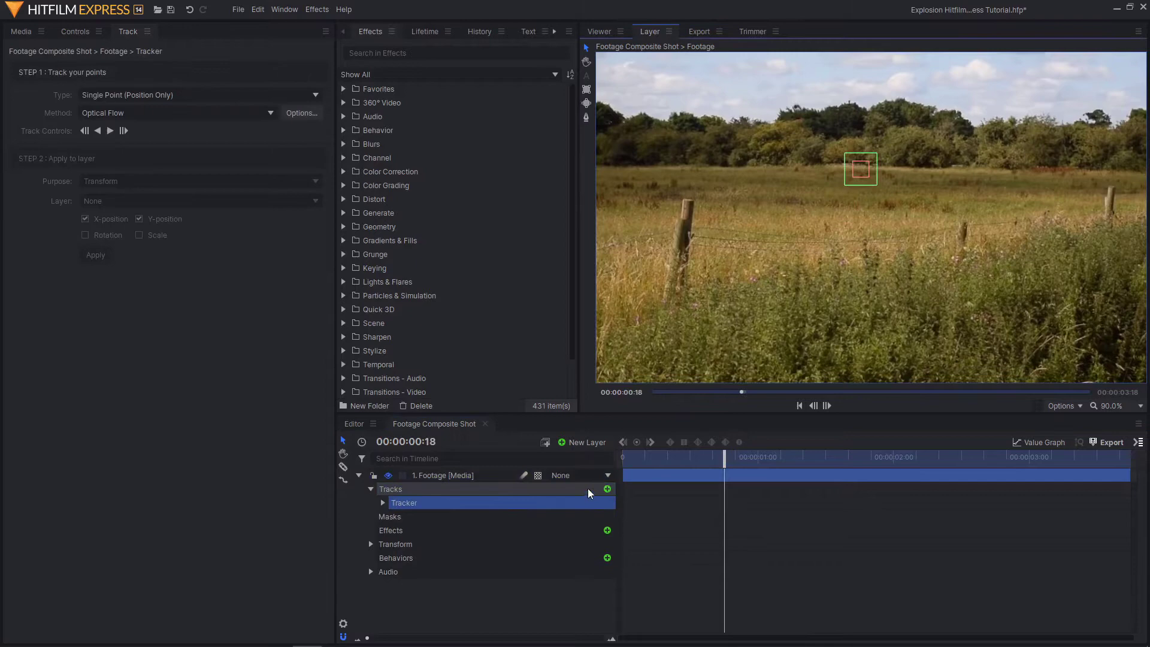
- Place the tracker box on a field spot below the tree line at the first frame
scroll(868, 155, up, 5)
drag(888, 179, 844, 252)
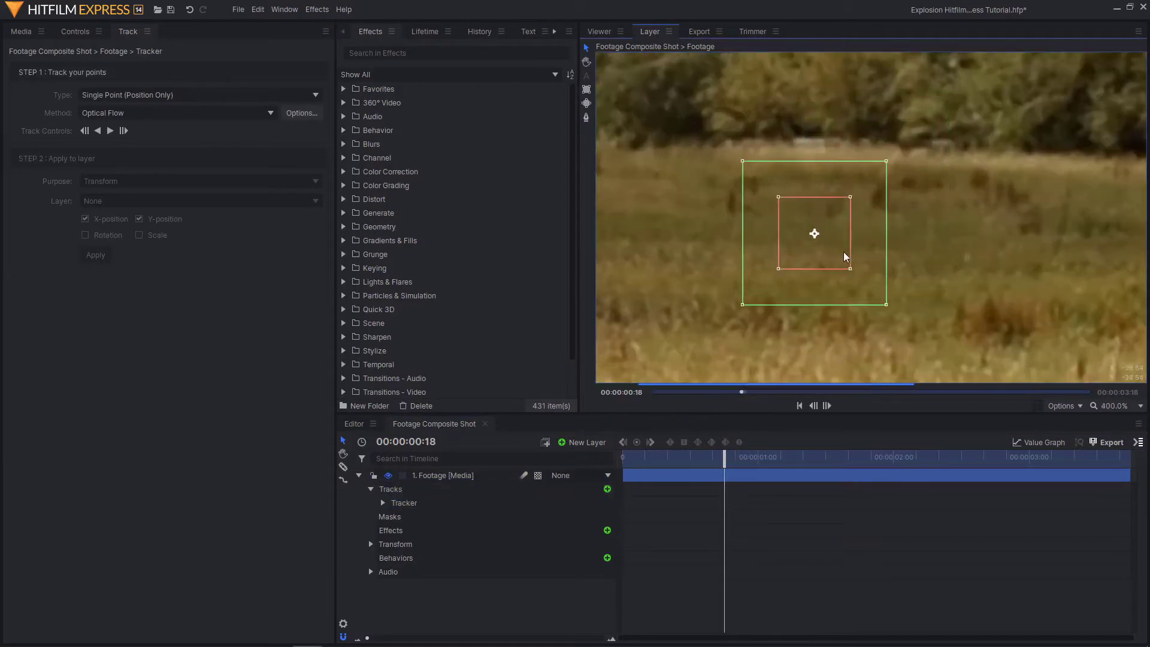
scroll(843, 251, down, 4)
scroll(914, 239, up, 3)
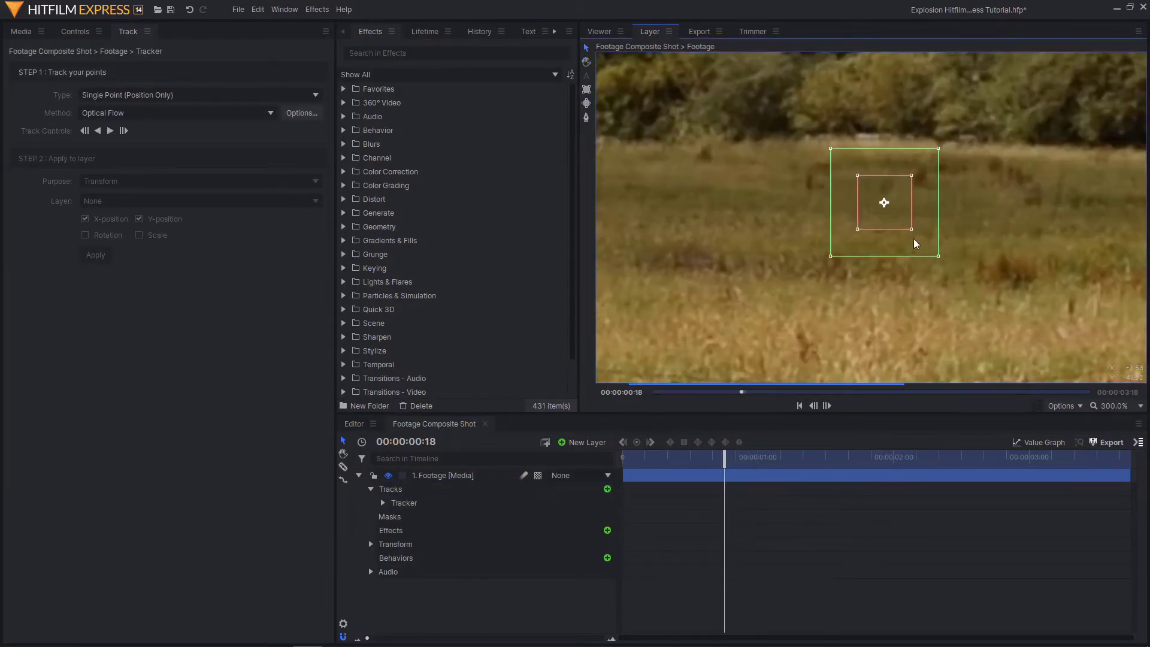
drag(889, 214, 710, 164)
scroll(730, 175, up, 1)
scroll(827, 190, down, 5)
drag(877, 205, 915, 261)
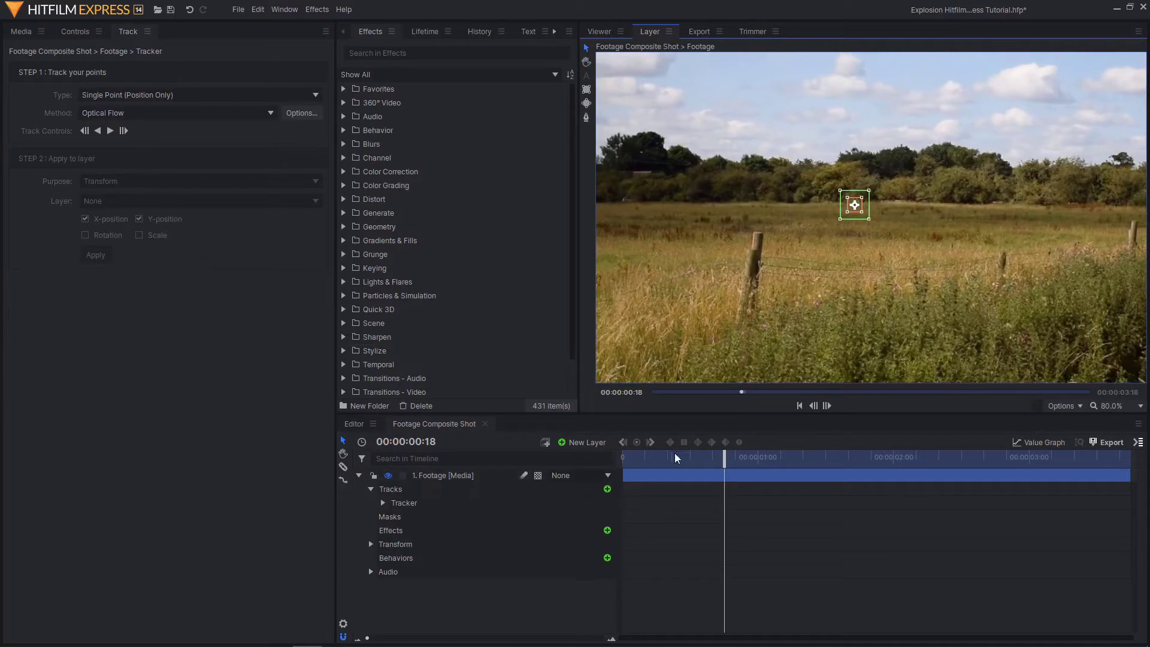
key(Home)
scroll(863, 228, up, 5)
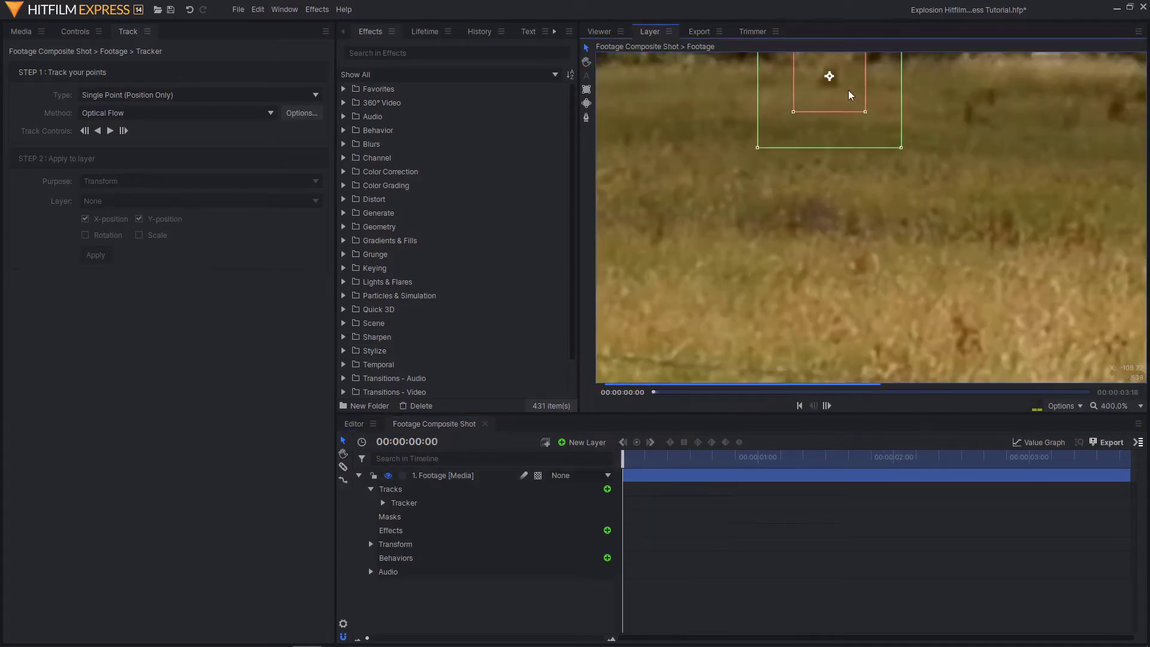
drag(849, 90, 847, 92)
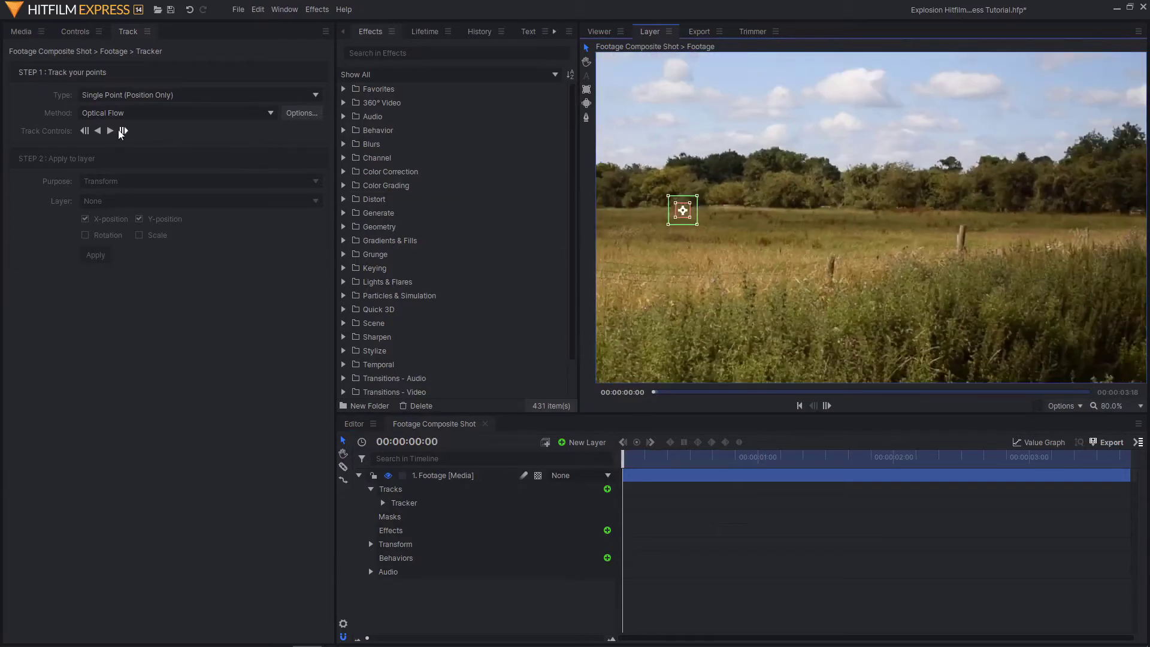
- Track the point forward through the whole clip and review the tracked motion
click(110, 130)
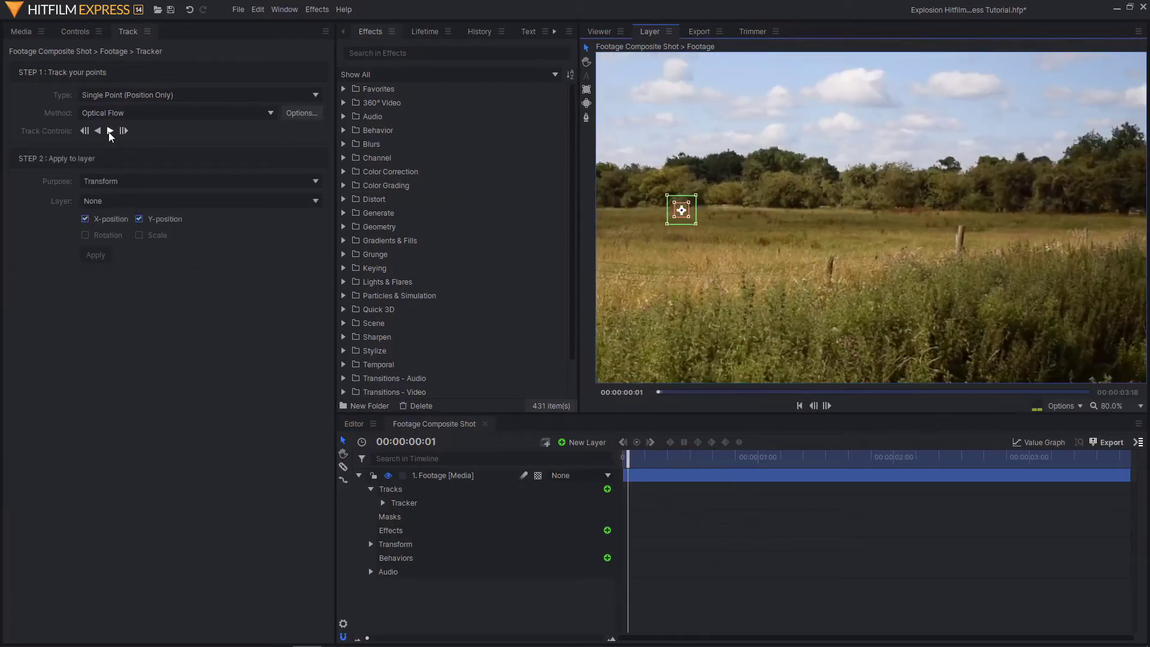
click(111, 131)
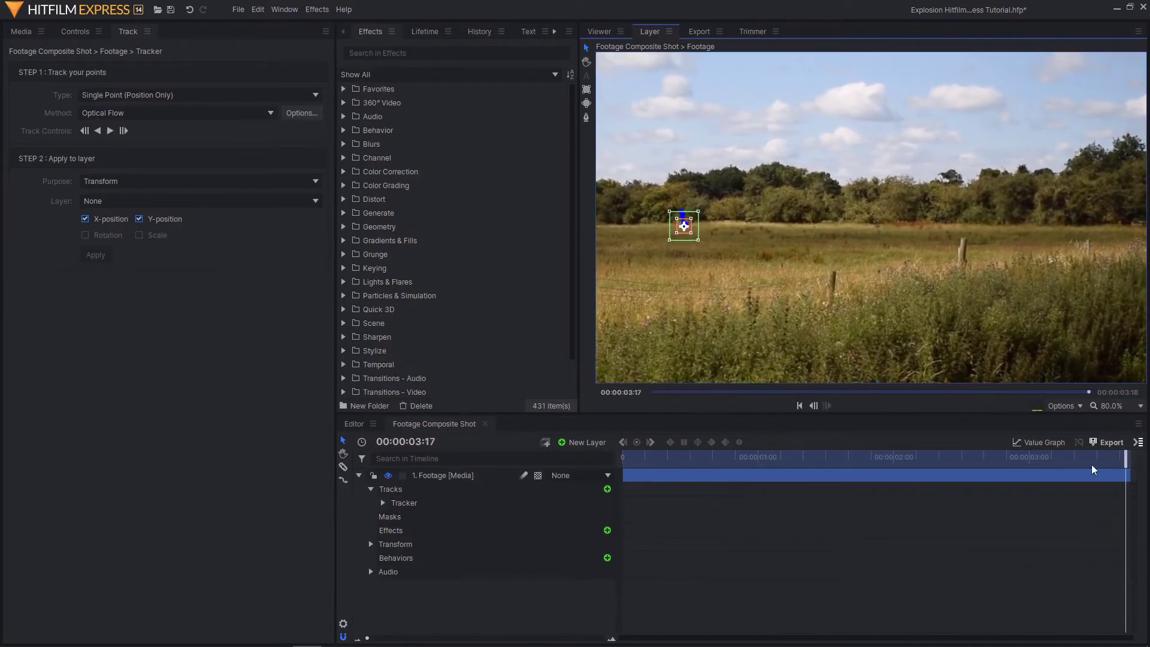
drag(1094, 461, 580, 422)
- Add a New Point layer to the composite shot
click(588, 442)
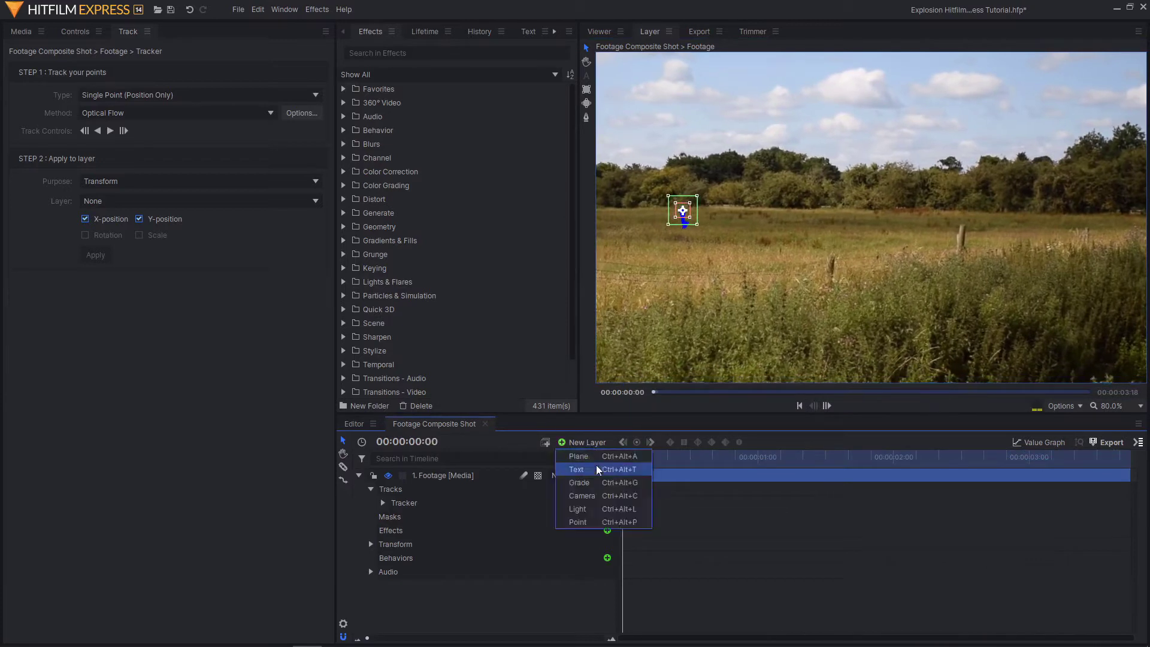
click(579, 522)
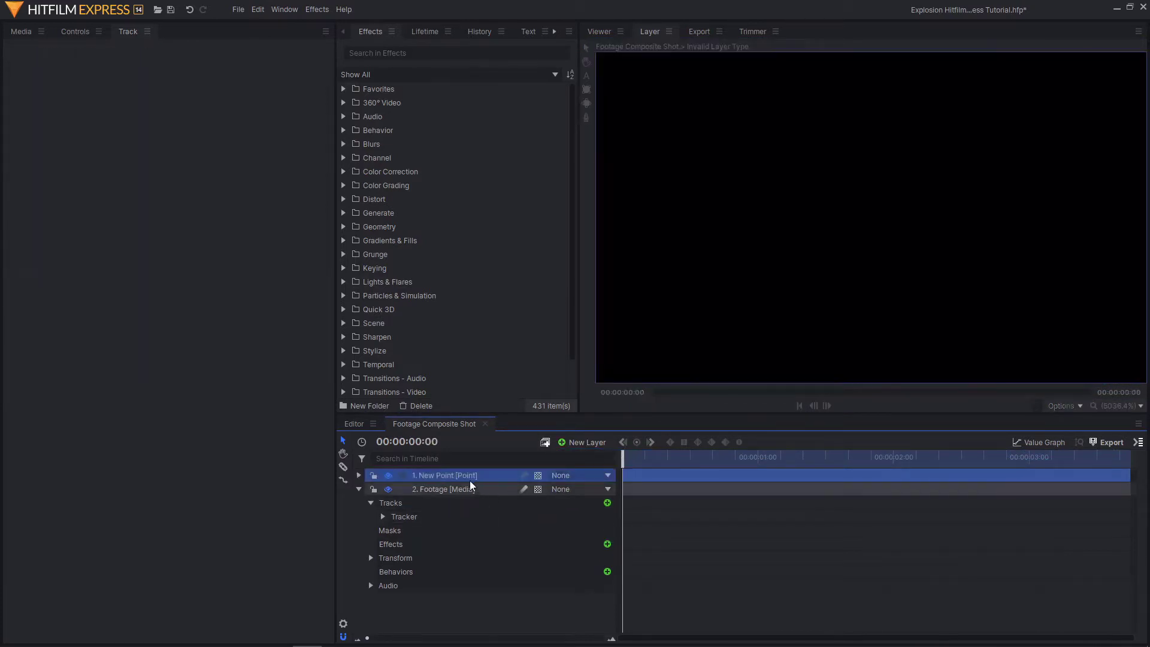
click(444, 515)
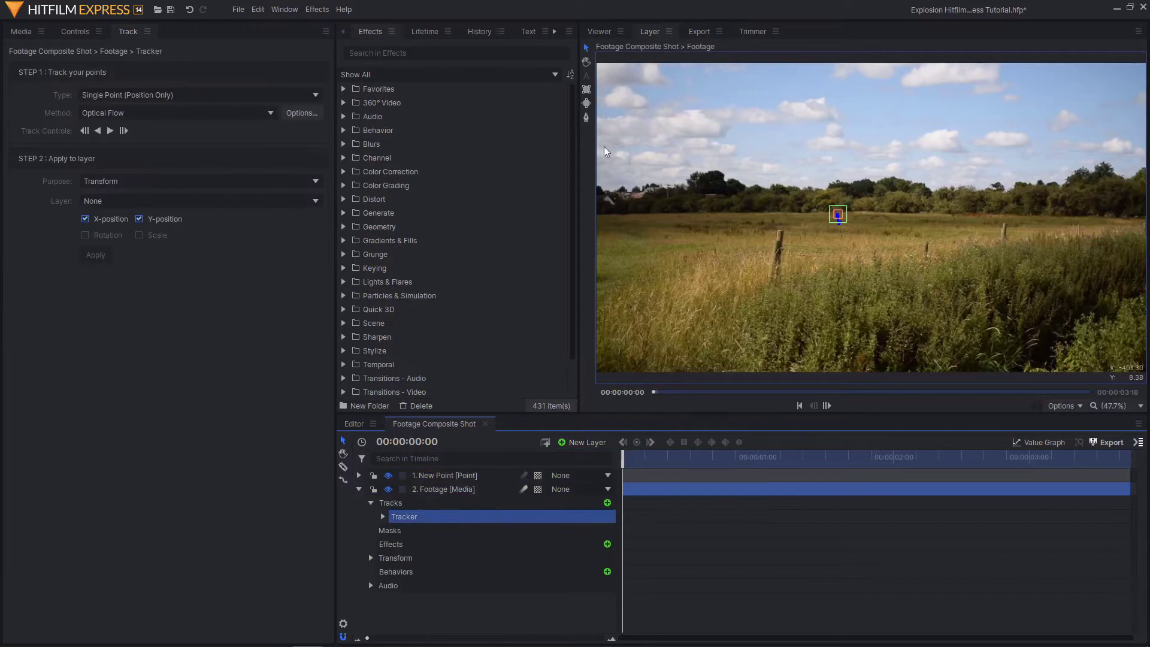
- Apply the tracker's motion data to layer 1. New Point
click(105, 207)
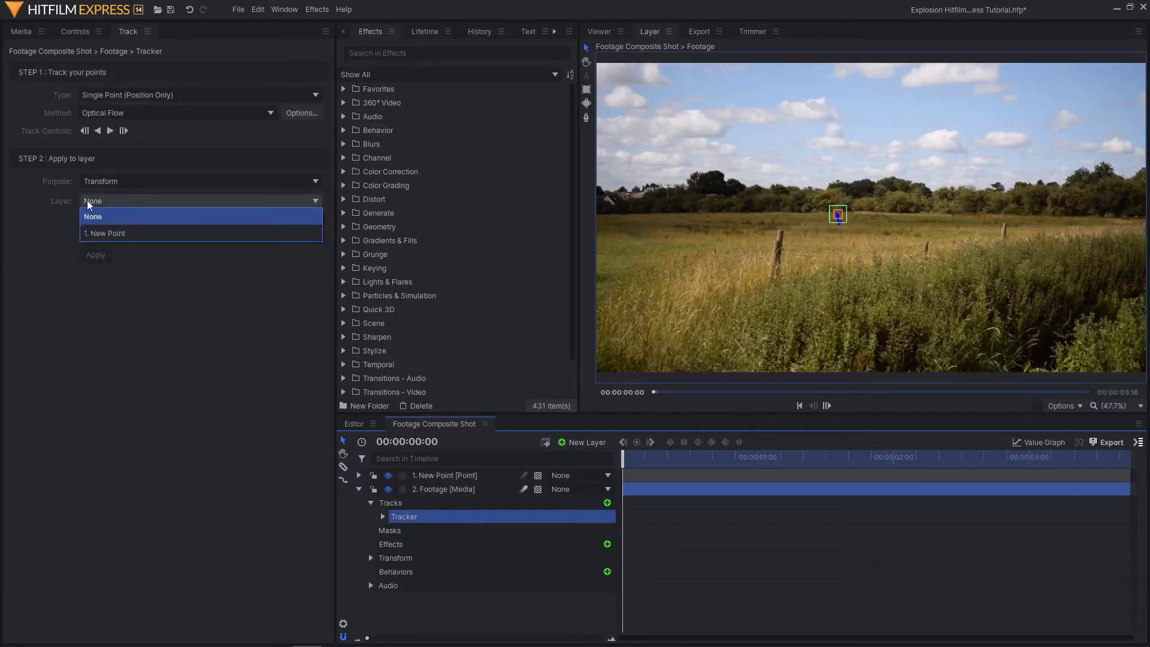
click(131, 236)
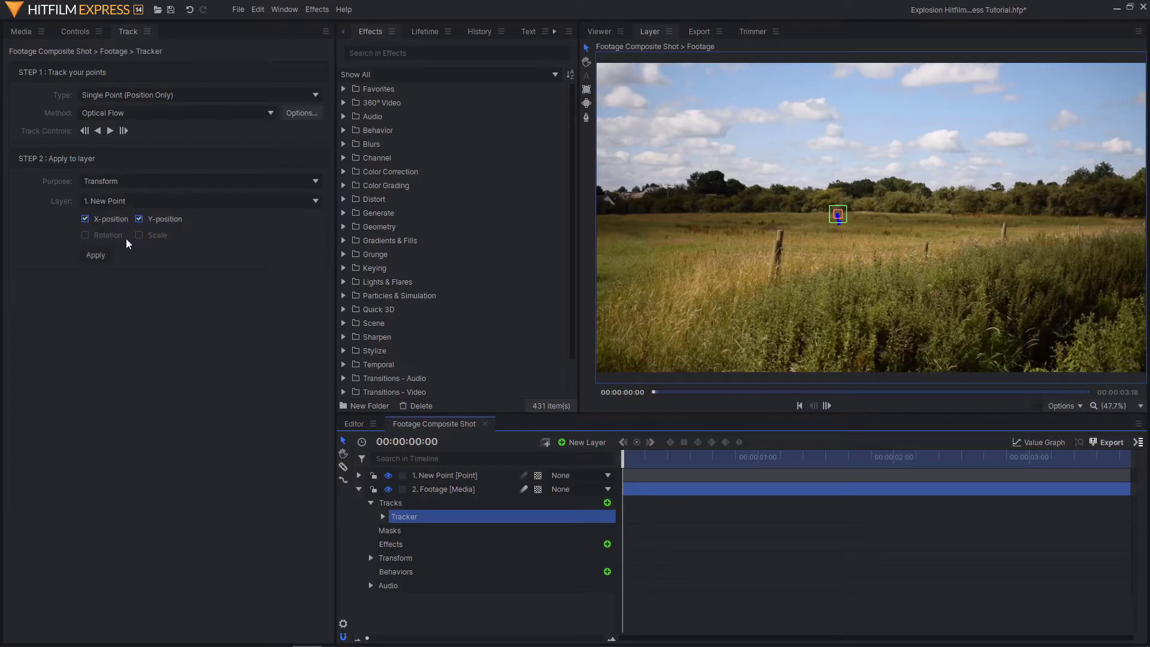
click(96, 255)
click(358, 489)
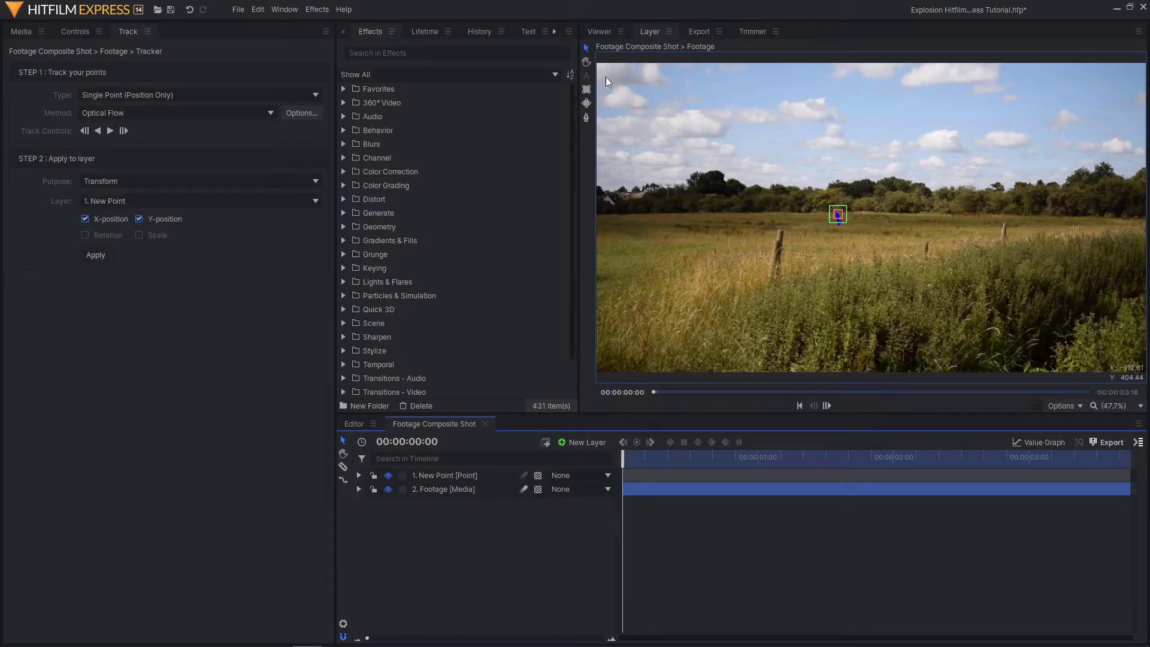
- Return to the full composite view and scrub to check the point follows the field spot
click(590, 27)
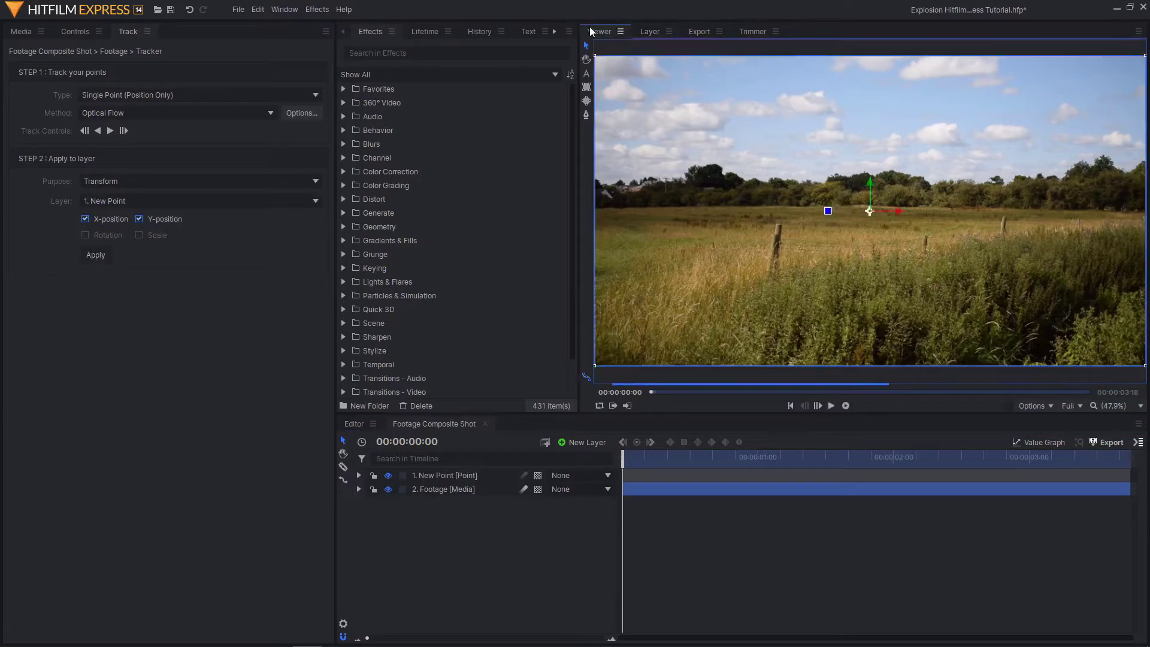
click(488, 515)
click(468, 479)
drag(640, 458, 1136, 465)
- Add the Best Blender Explosion Rendered clip to the composite as a layer
key(Home)
click(473, 527)
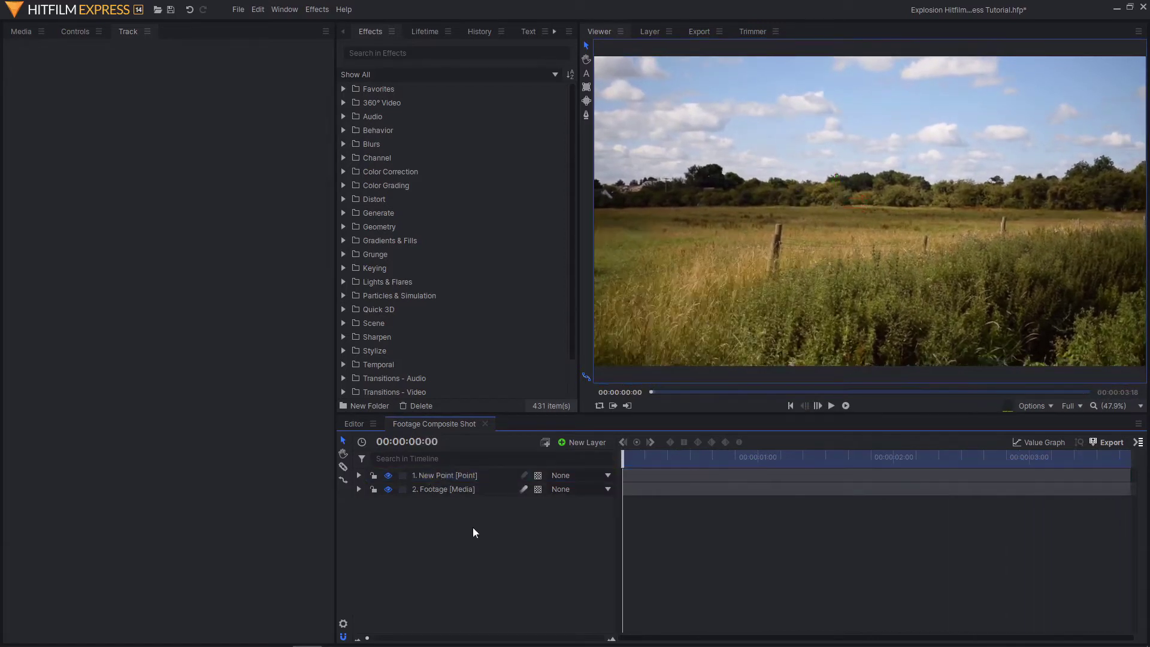
click(24, 31)
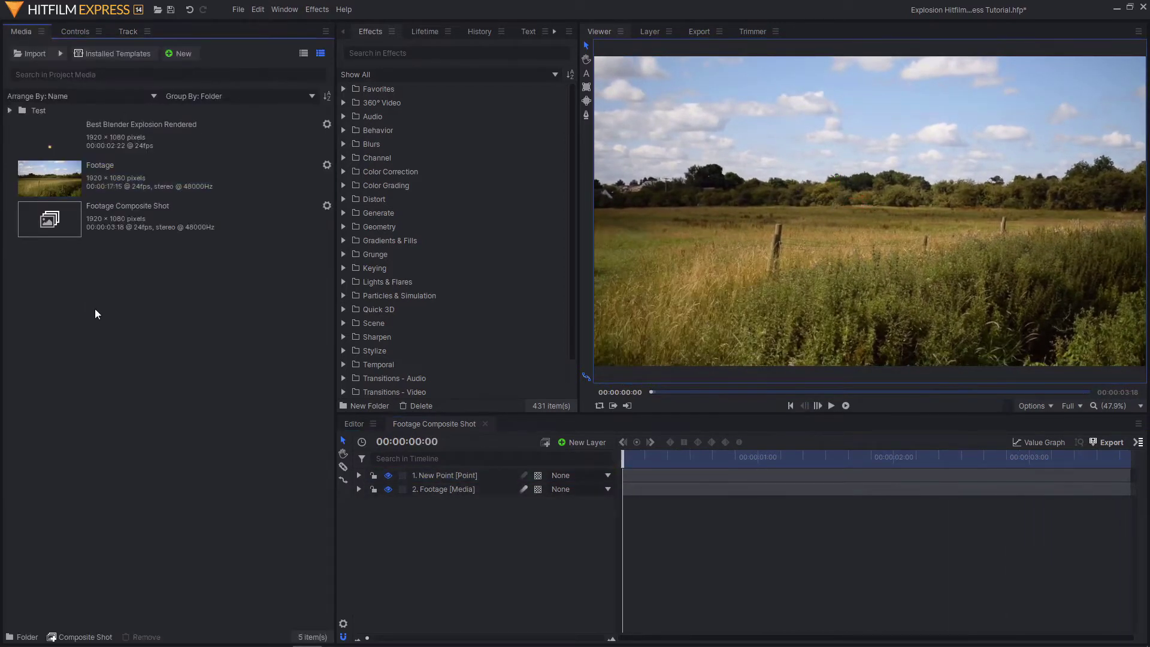
click(69, 143)
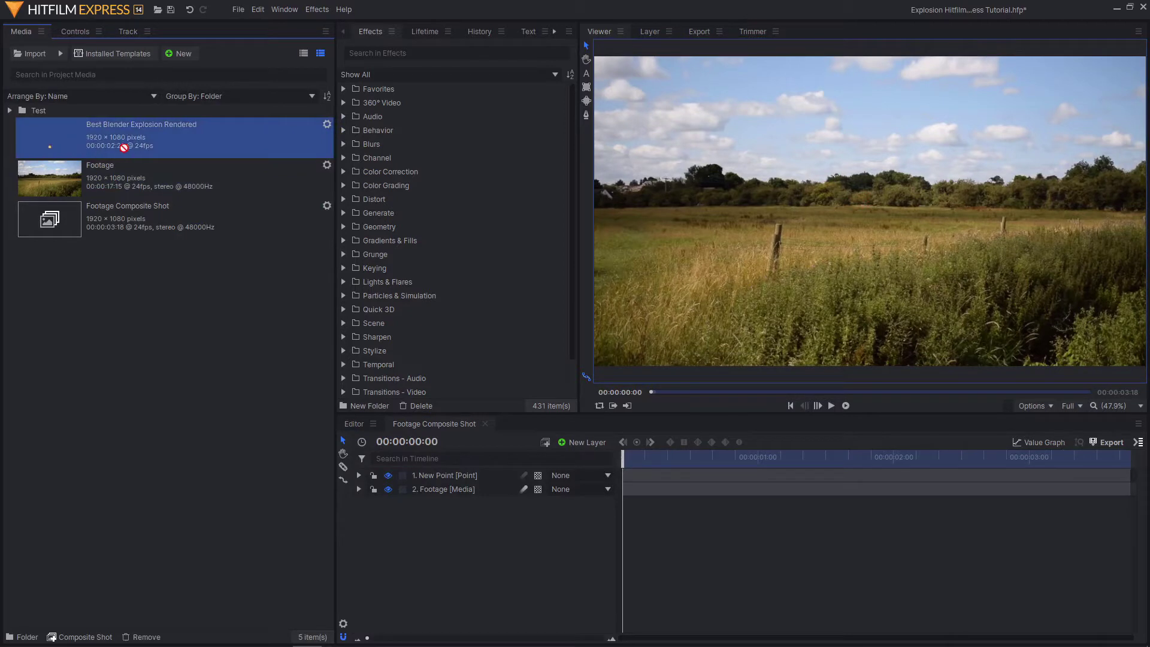
drag(124, 148, 463, 473)
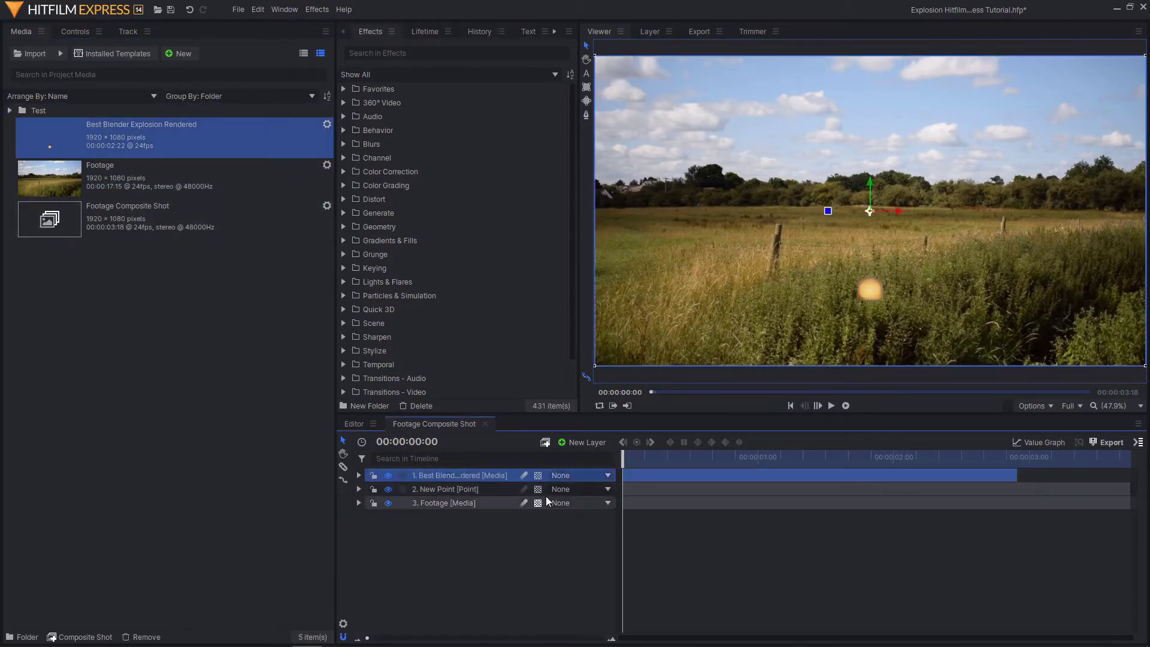
- Delay the explosion clip's start by about 16 frames
drag(683, 475, 1047, 469)
drag(977, 478, 741, 457)
click(429, 603)
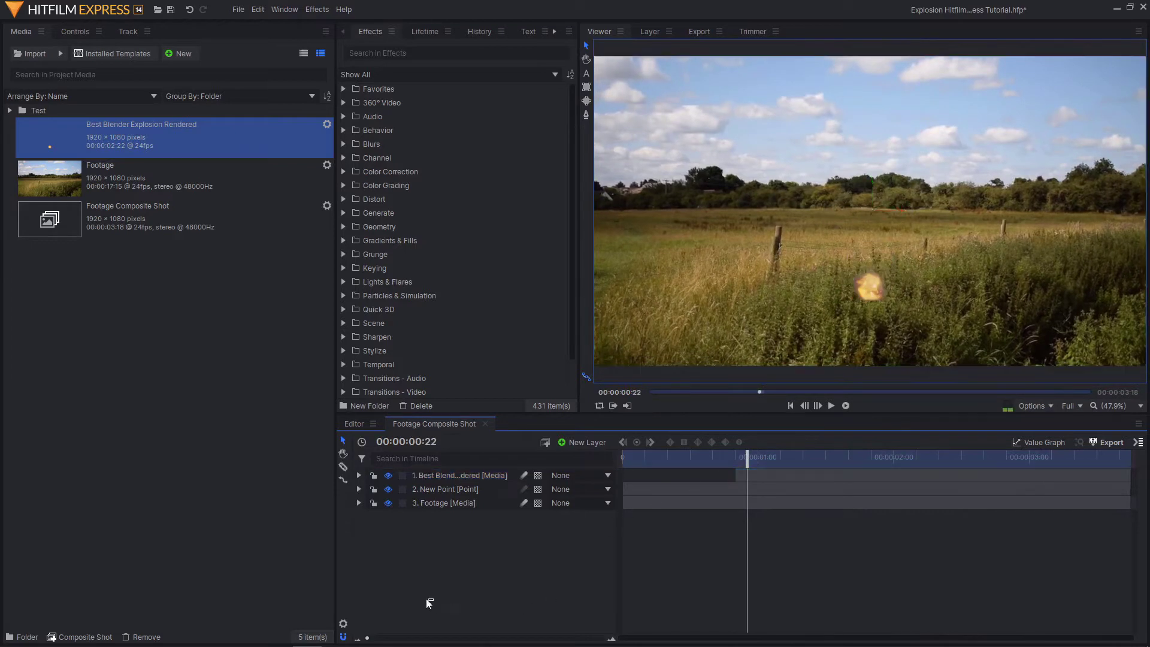
- Parent the explosion layer to 2. New Point and verify it follows the point
mouse_move(452, 489)
mouse_down()
mouse_move(479, 479)
mouse_move(466, 477)
mouse_move(472, 495)
mouse_up()
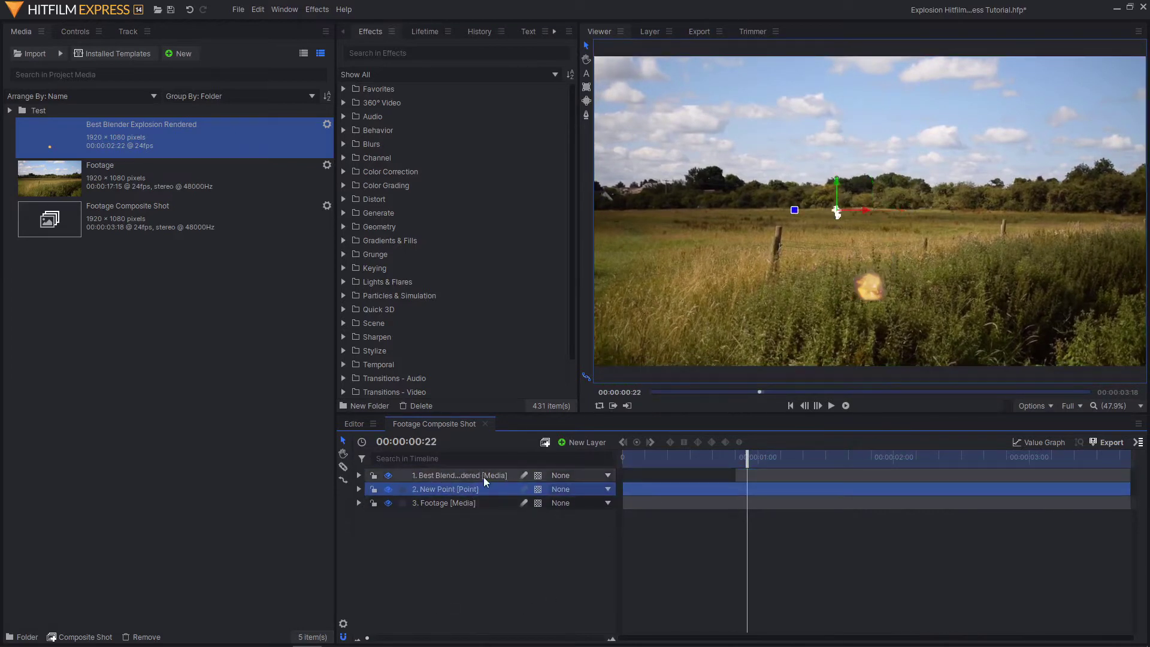
click(483, 476)
click(575, 477)
click(572, 507)
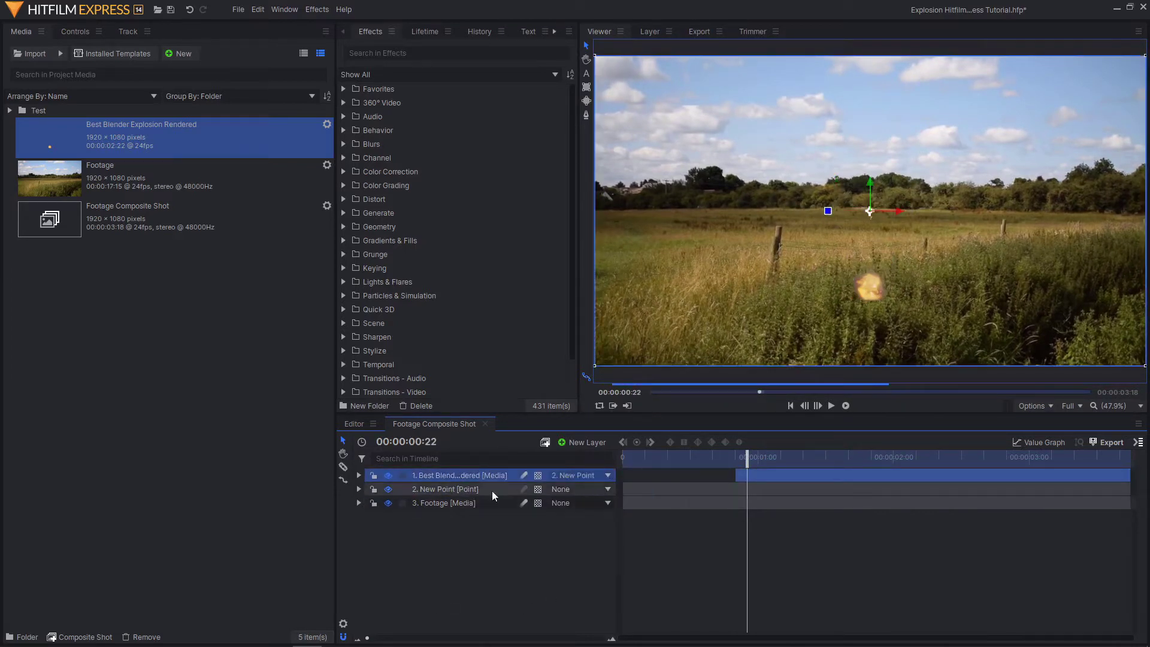
click(675, 488)
drag(758, 459, 1015, 472)
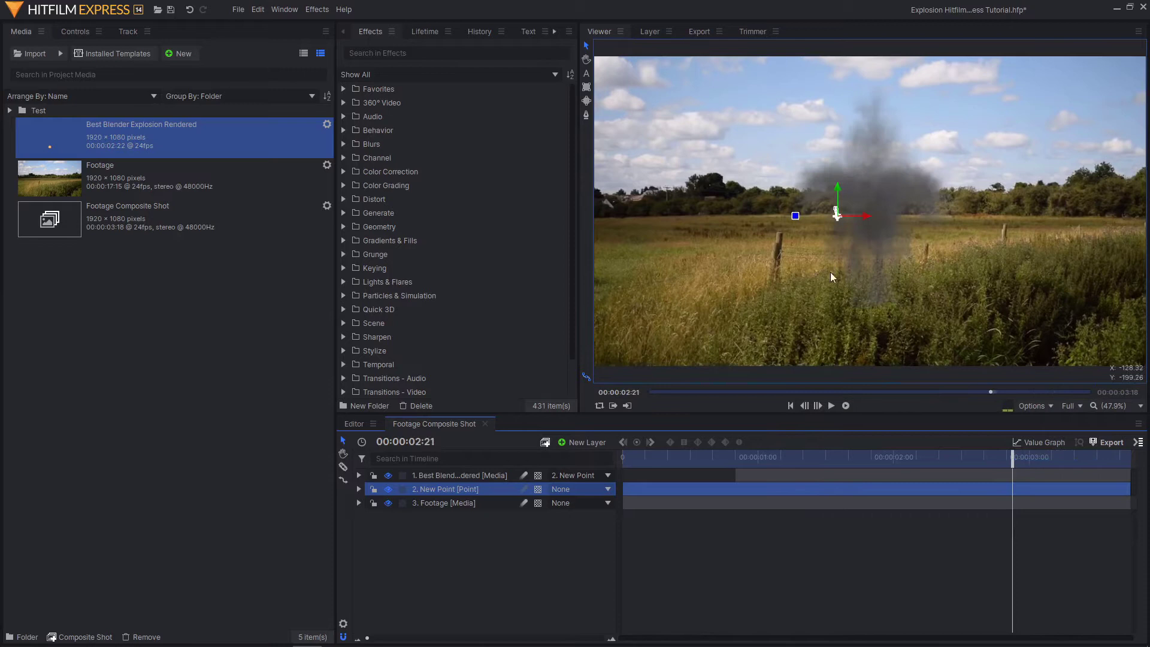
- Raise the explosion above the tree line, shifting it slightly left, and check the fireball frame
click(455, 475)
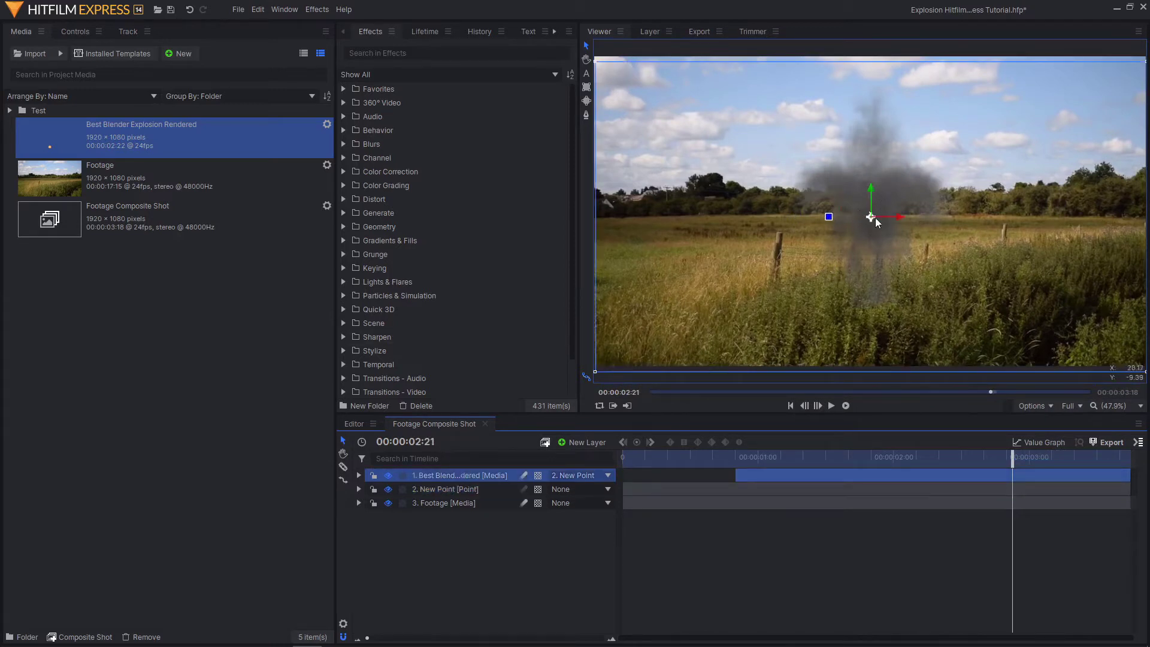
drag(876, 219, 851, 138)
drag(991, 455, 922, 456)
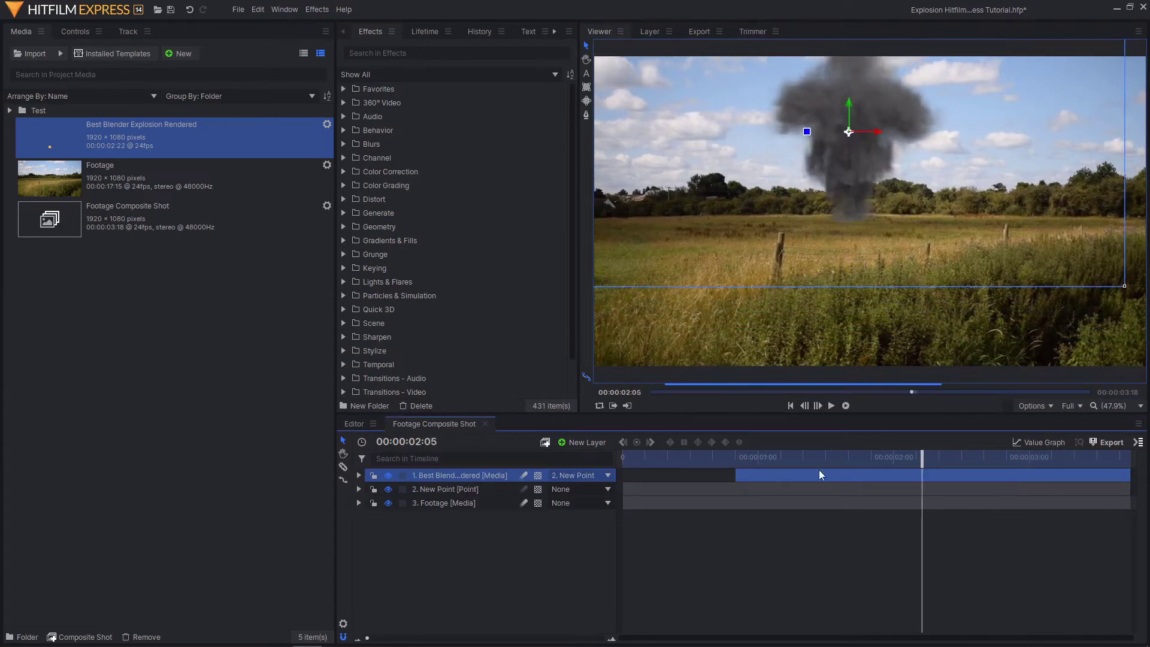
click(478, 490)
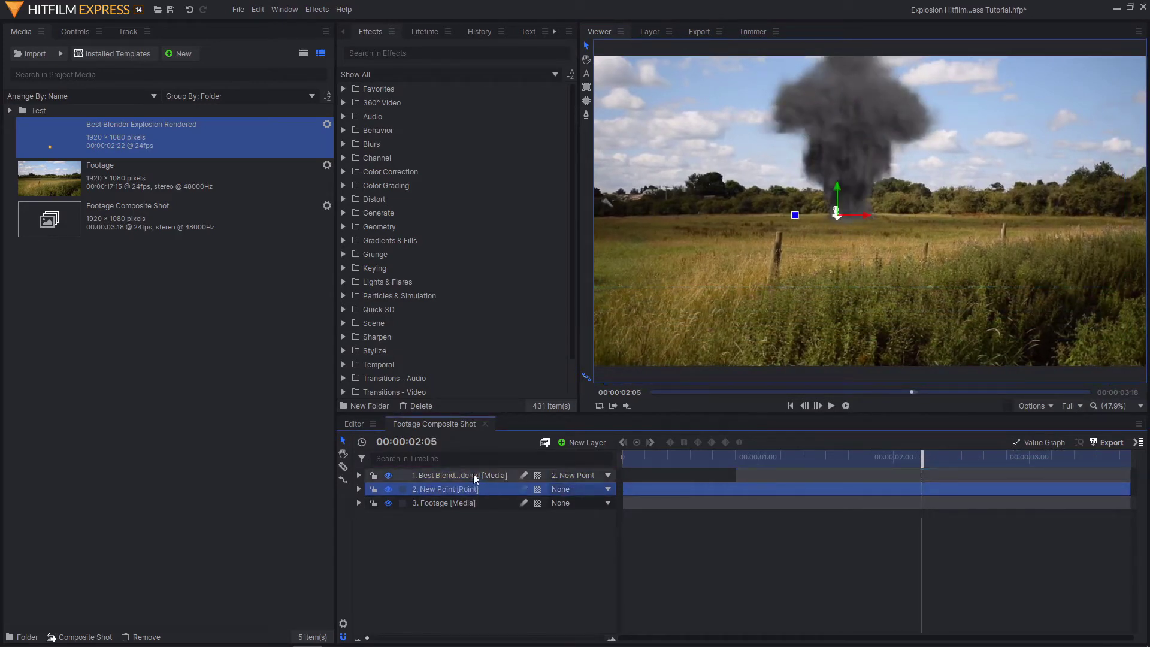
click(473, 475)
drag(872, 131, 866, 131)
drag(844, 457, 1024, 516)
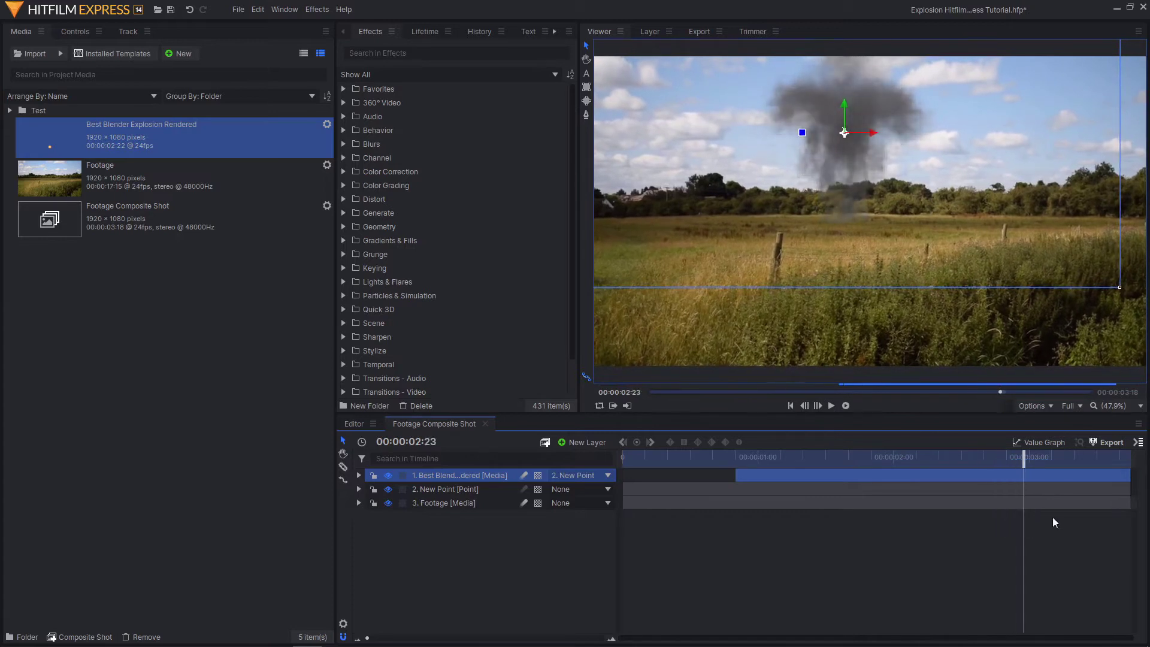
click(1120, 408)
click(1113, 604)
click(626, 570)
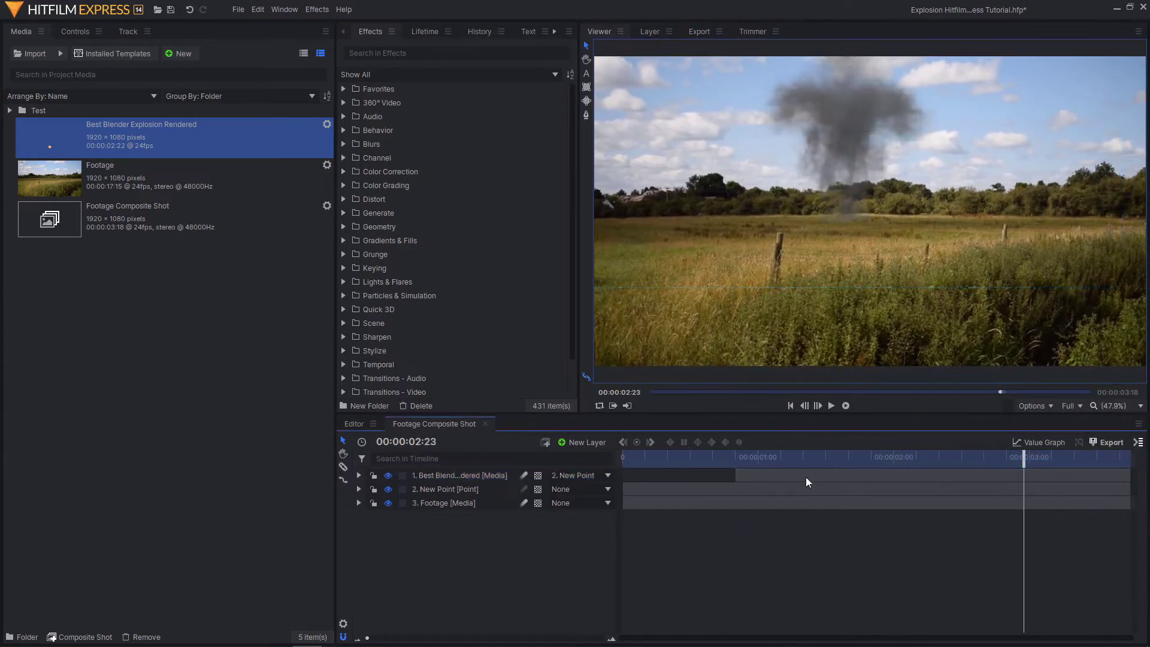
drag(809, 457, 787, 455)
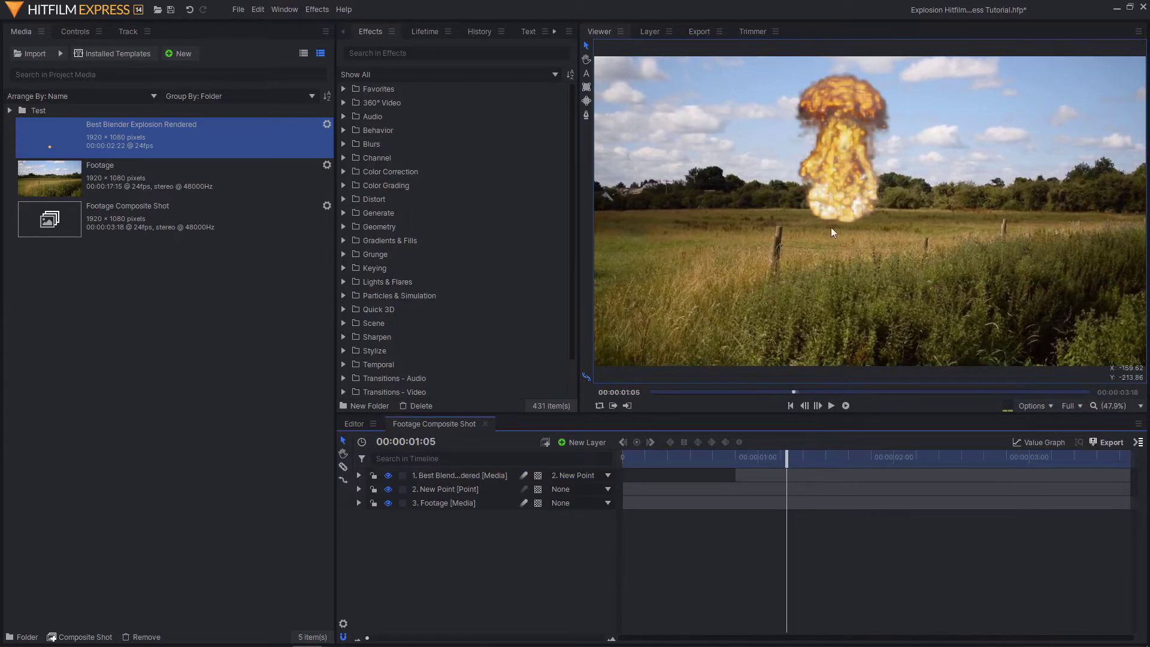
- Search the effects for 'glow' and apply Glow to the explosion layer
click(443, 53)
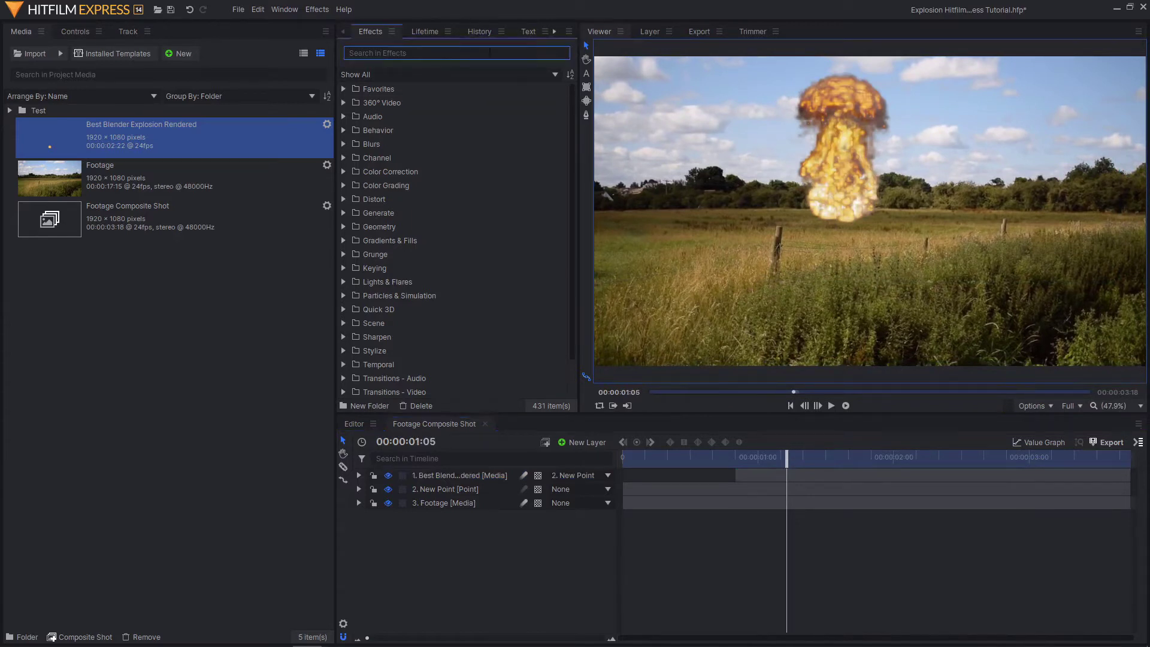
scroll(863, 216, up, 5)
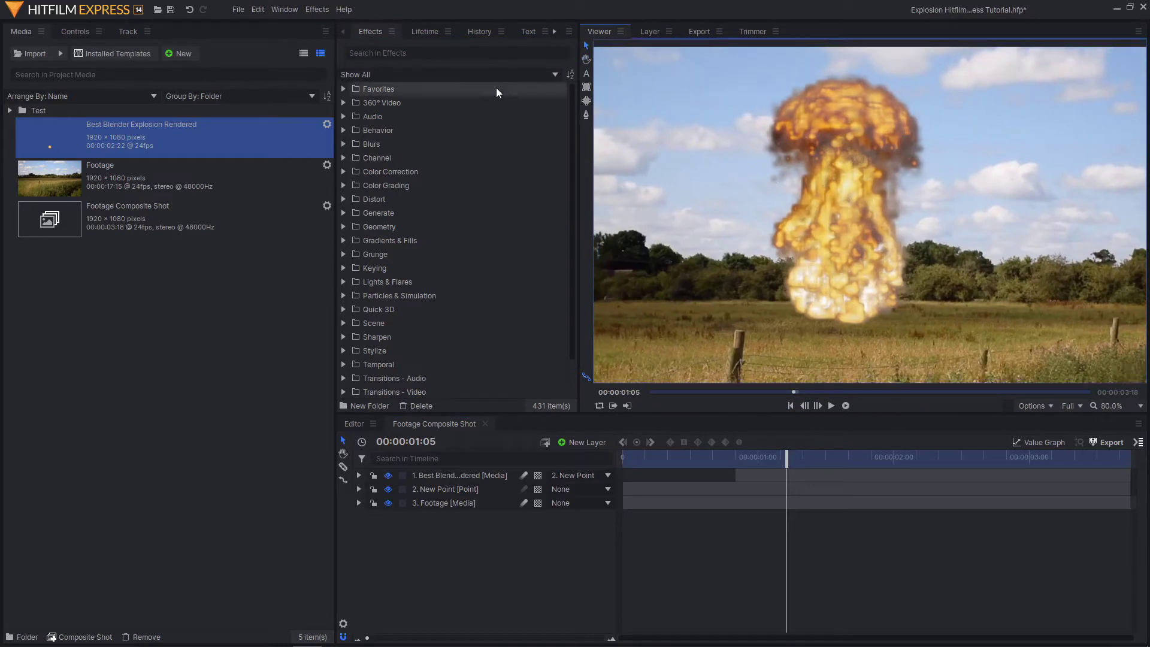
click(430, 54)
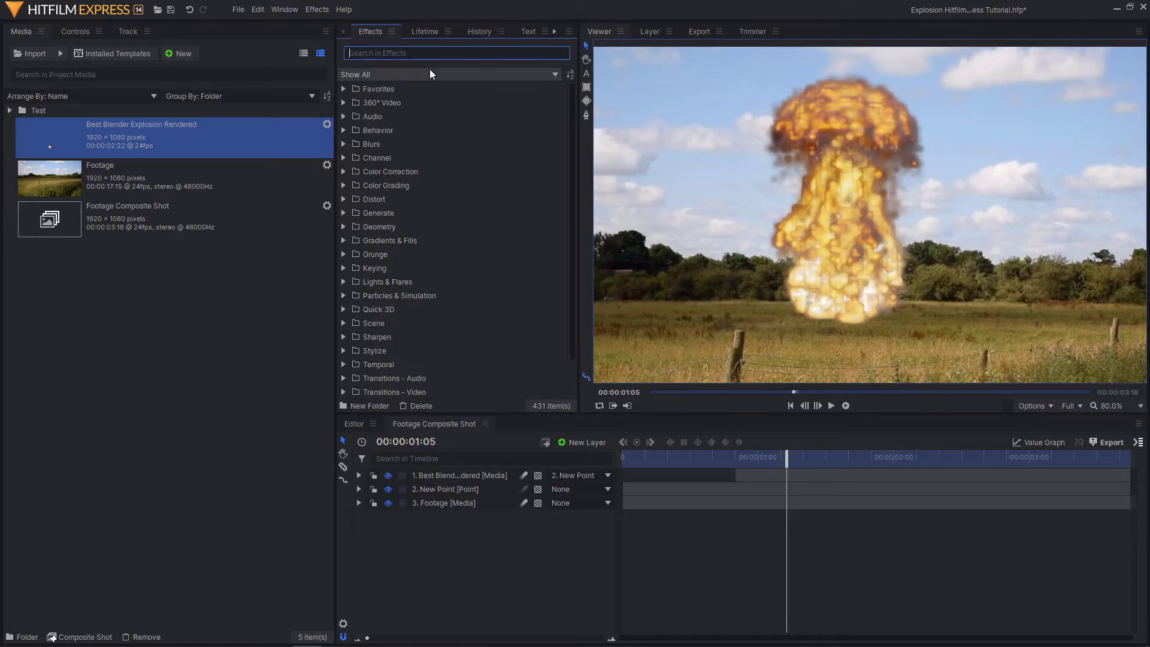
text(glow)
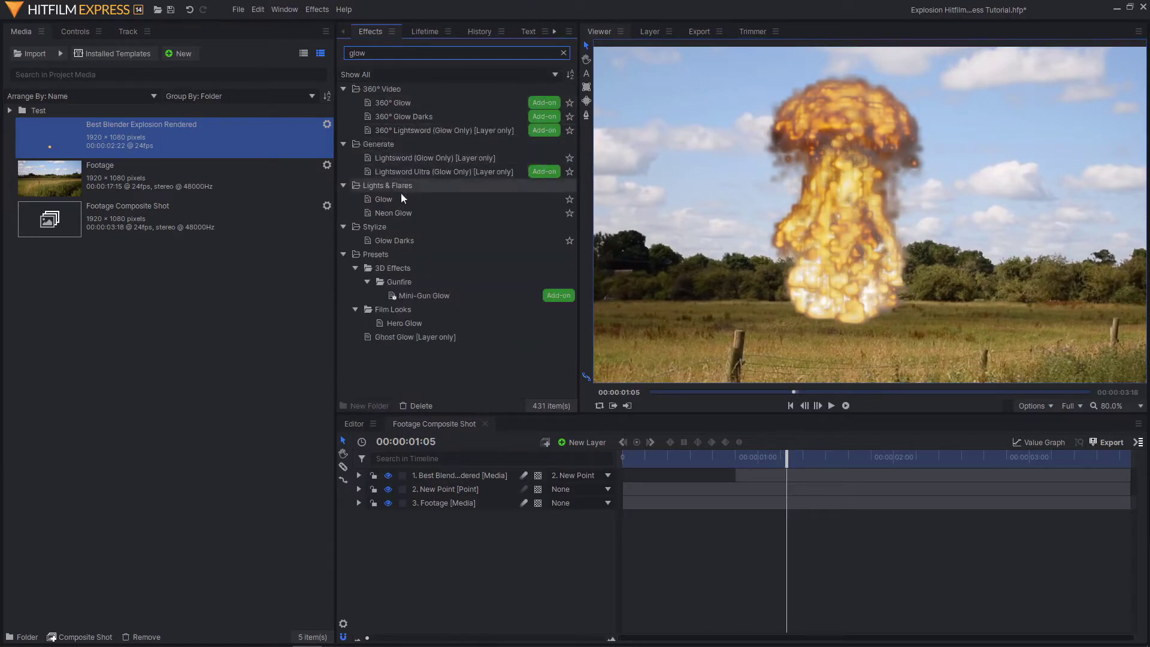
click(394, 200)
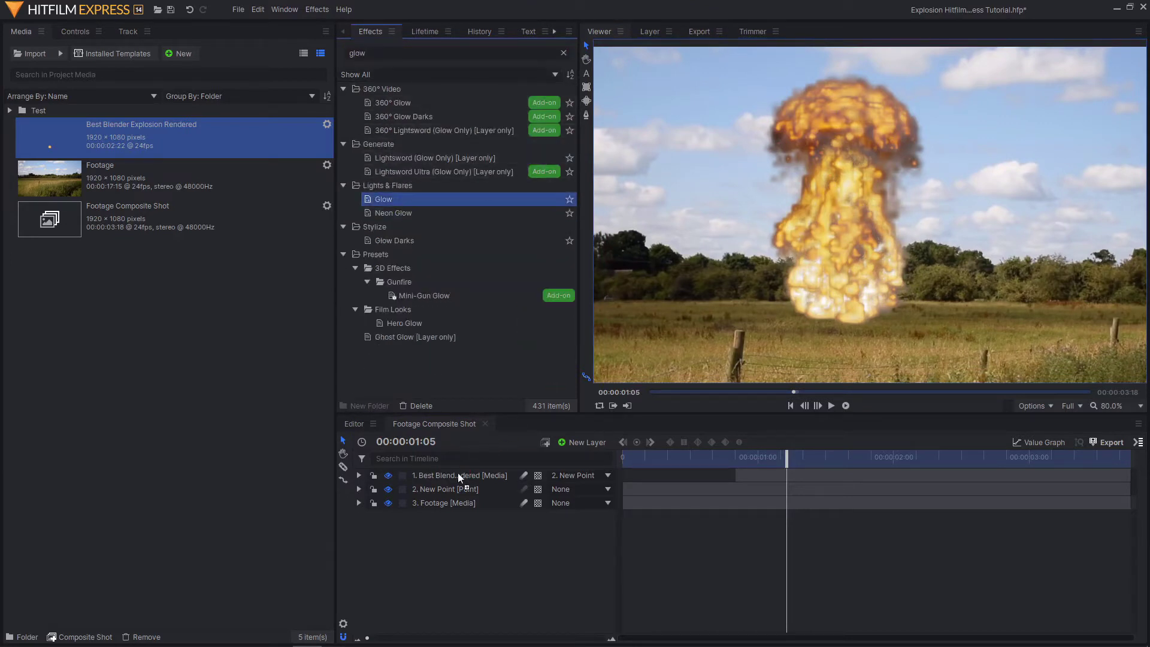
drag(458, 474, 459, 475)
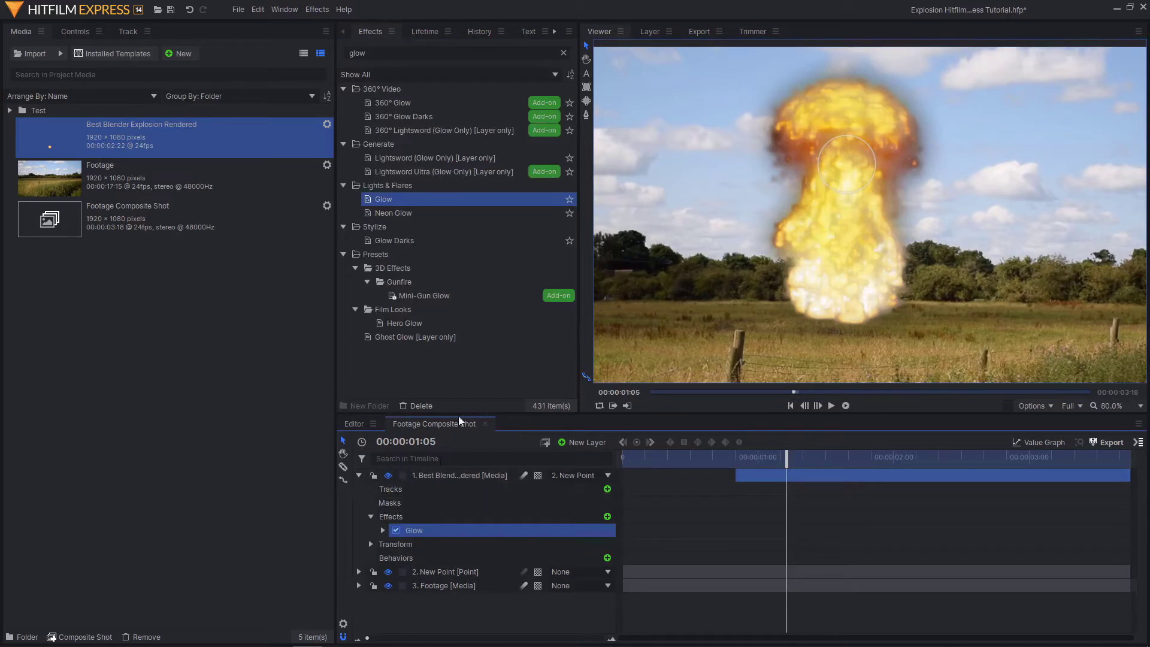
- Set the Glow Intensity to 0.4
click(383, 530)
click(606, 544)
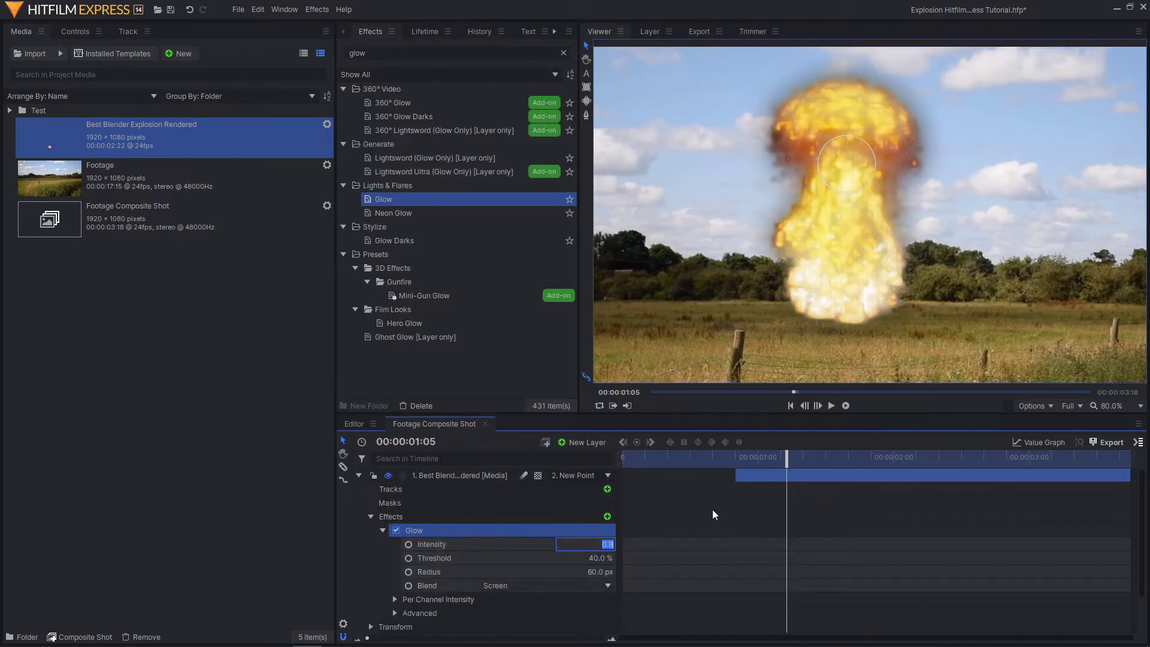
text(0.2)
key(Return)
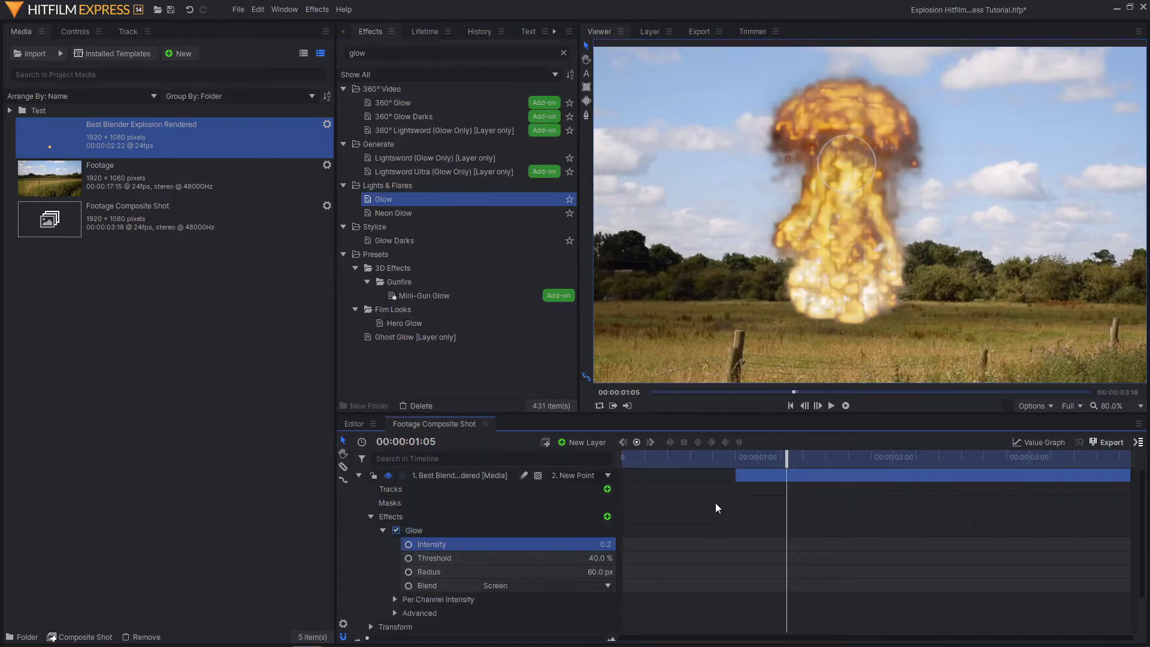
click(597, 557)
text(0.4)
key(Return)
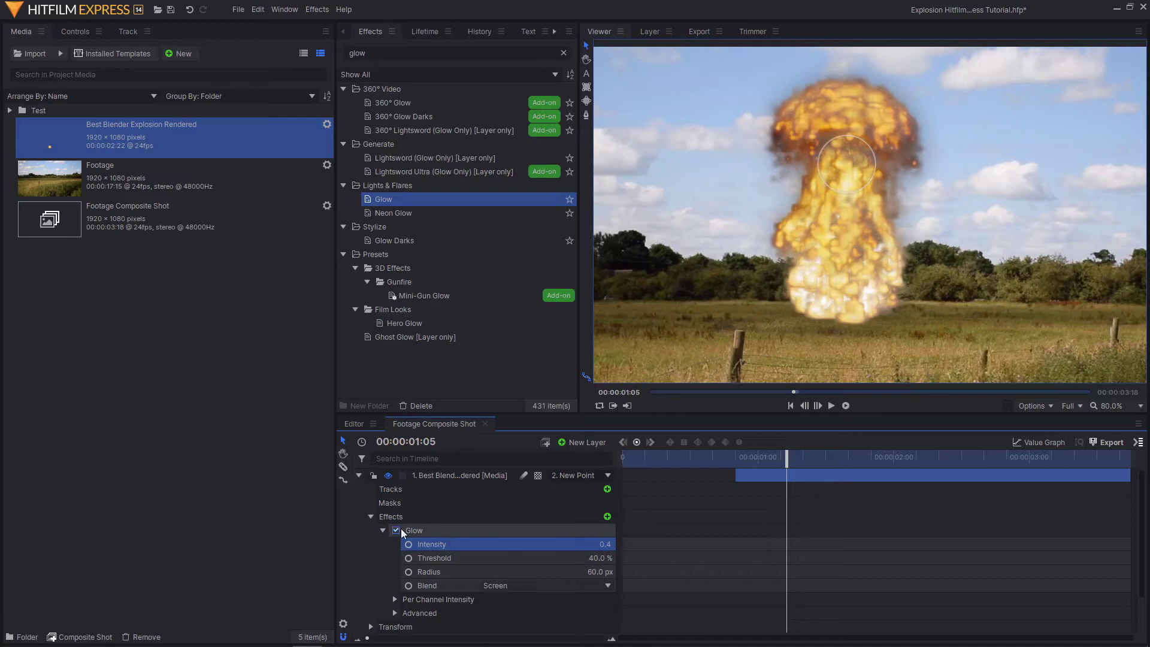
click(453, 529)
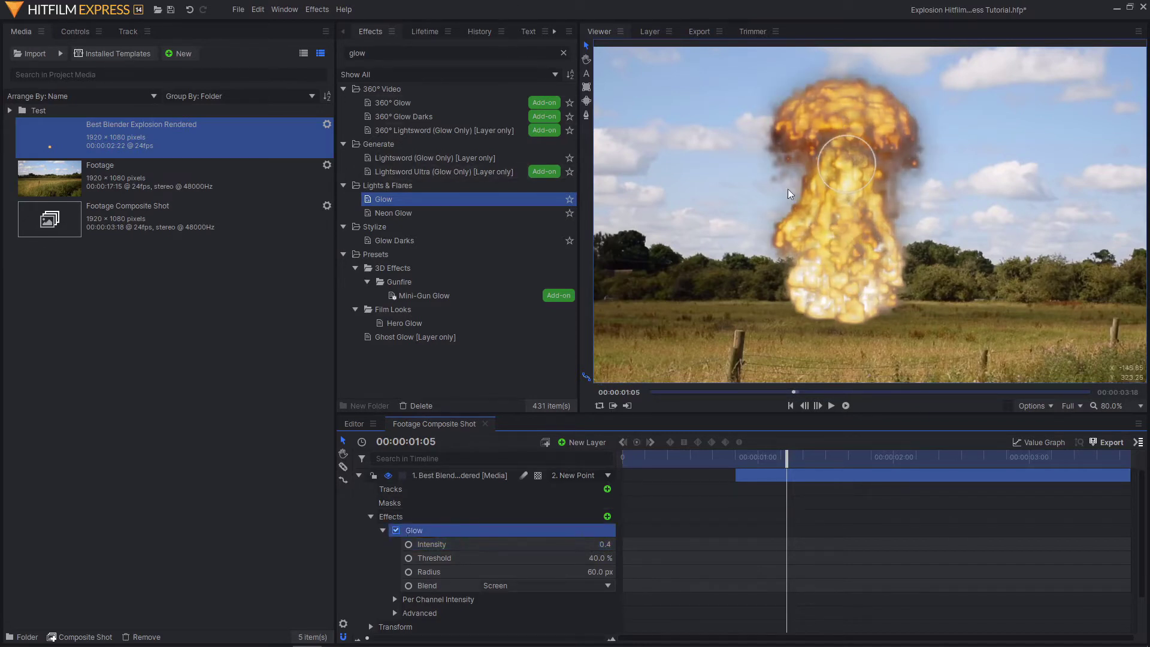
- Search the effects for 'motion' and apply Motion Blur to the explosion layer
double_click(358, 53)
text(m)
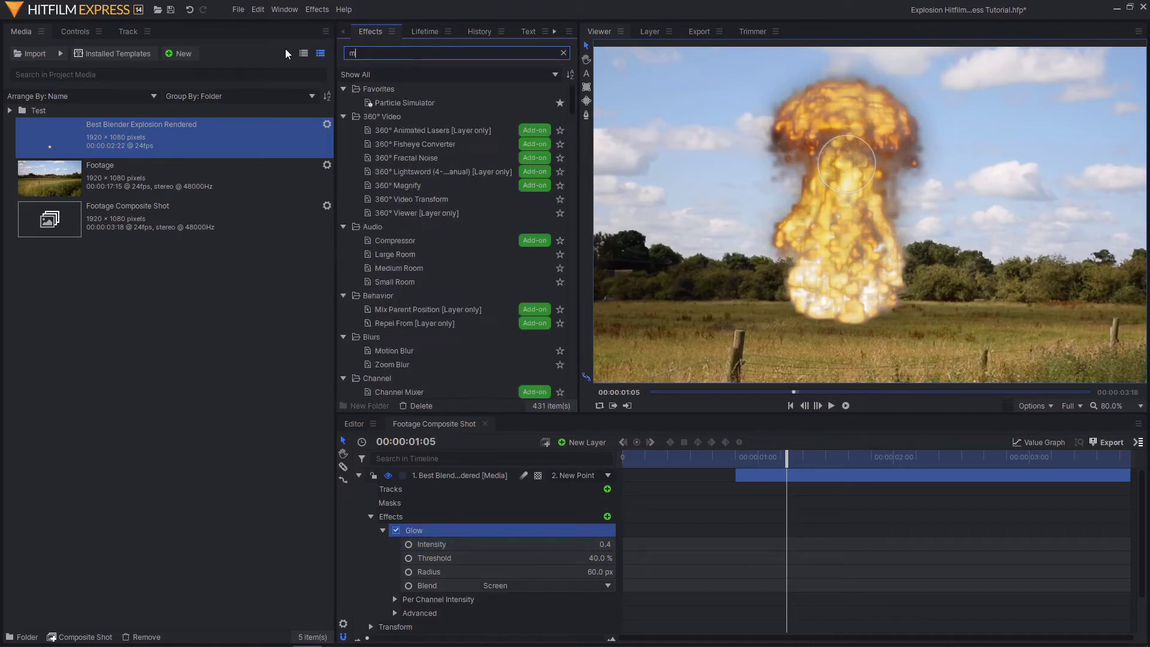
text(otion)
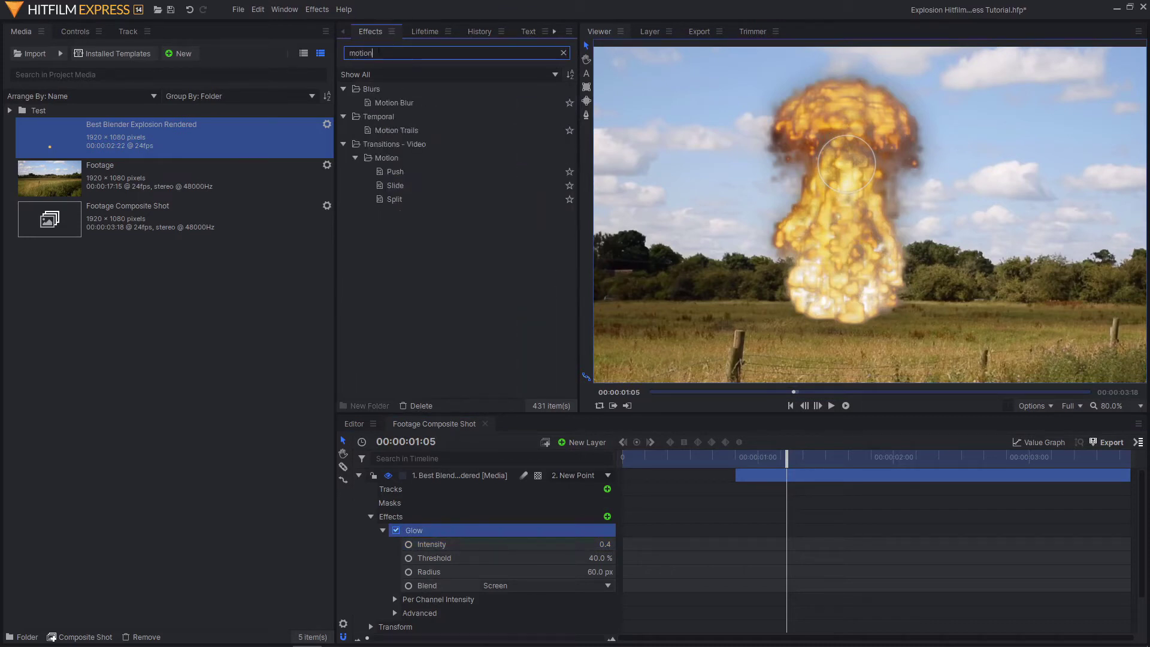
click(409, 106)
drag(450, 480, 448, 480)
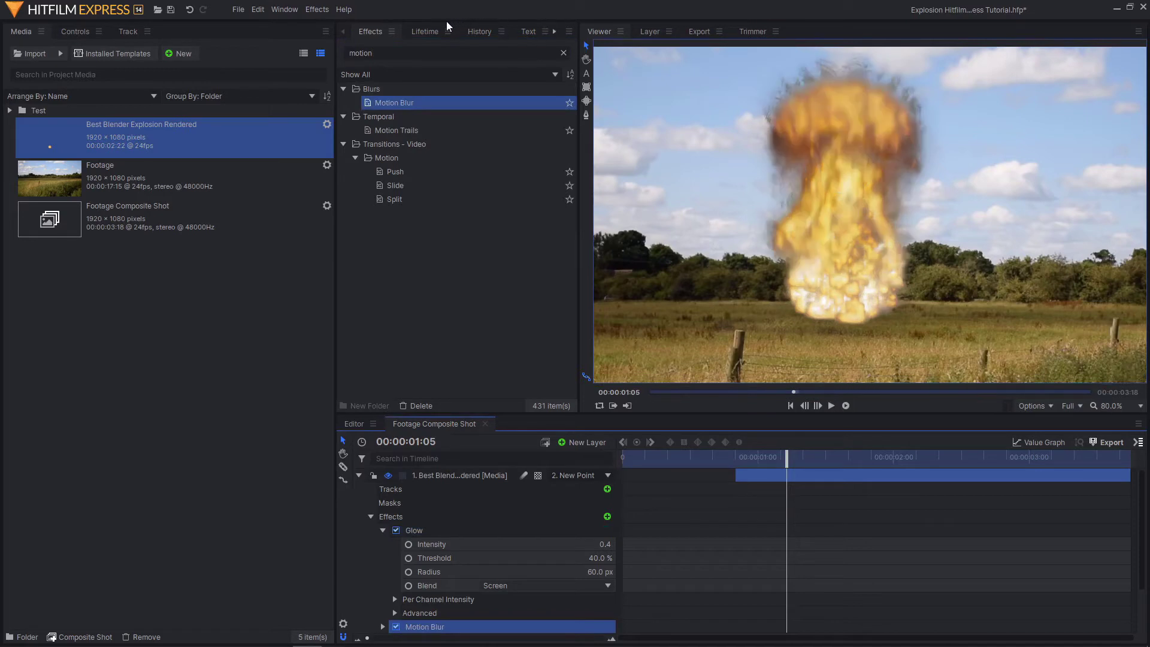
- Search the effects for 'blur' and add Lens Blur to the explosion layer
click(371, 53)
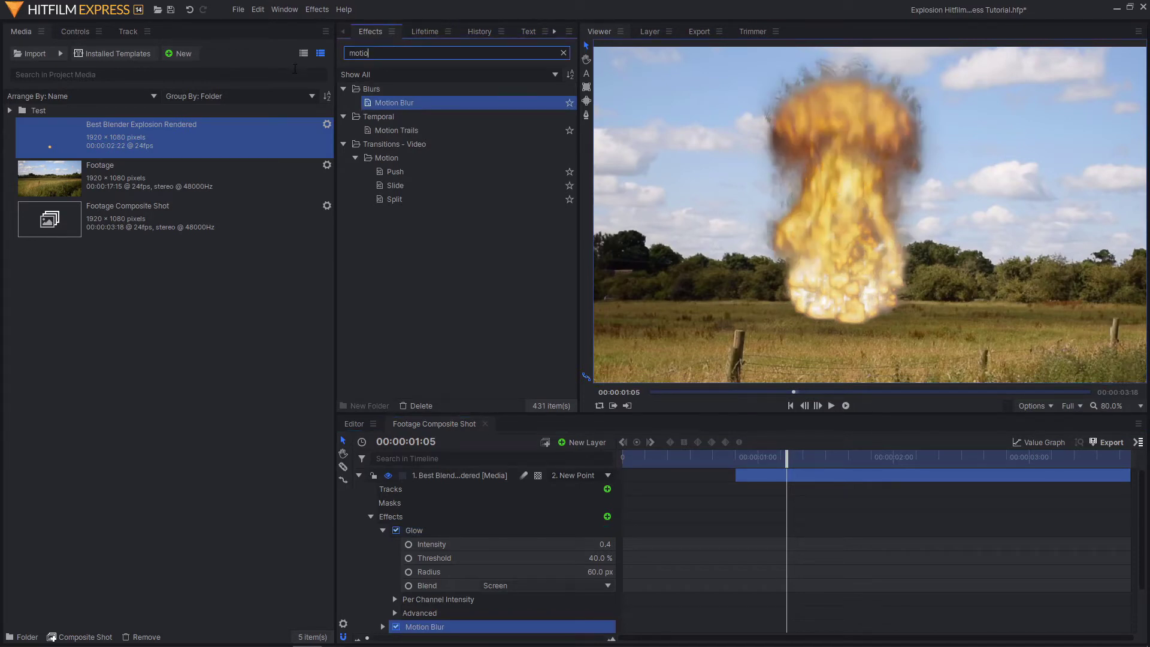
key(BackSpace)
key(BackSpace)
key(BackSpace)
key(BackSpace)
key(BackSpace)
text(blur)
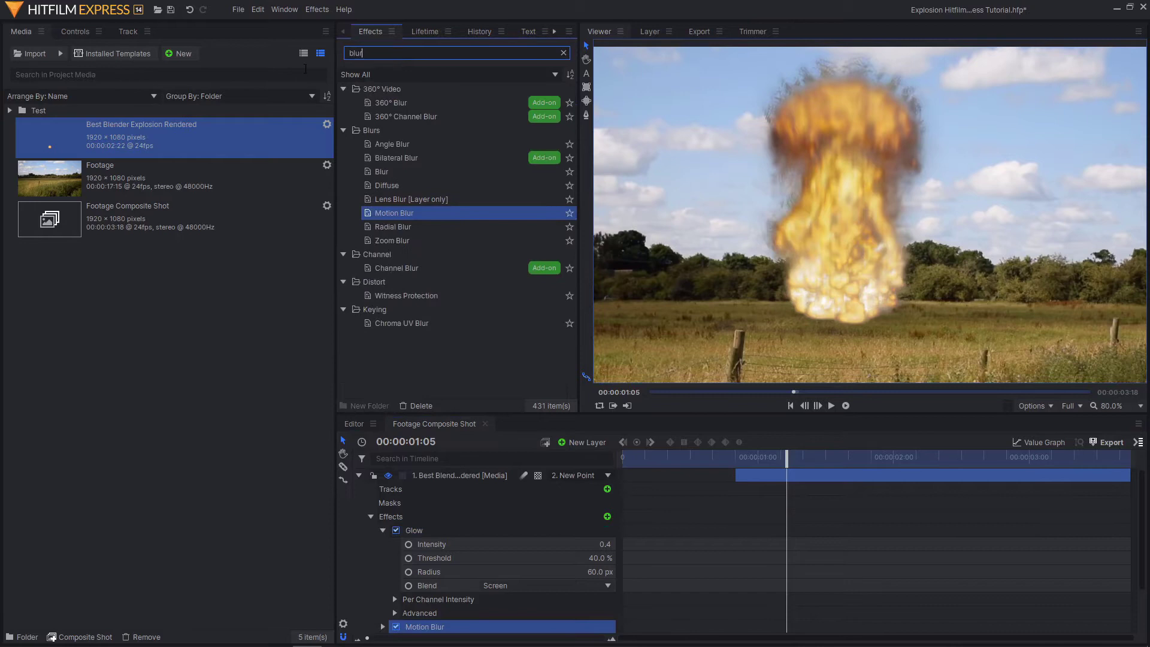
click(391, 200)
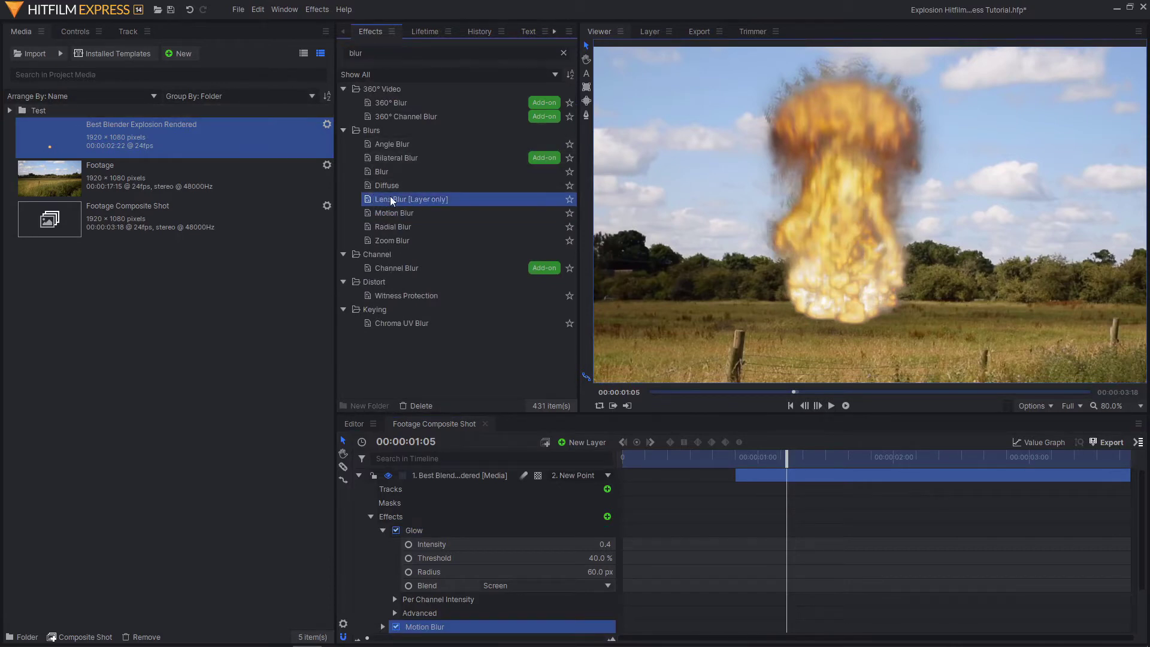
scroll(441, 583, down, 2)
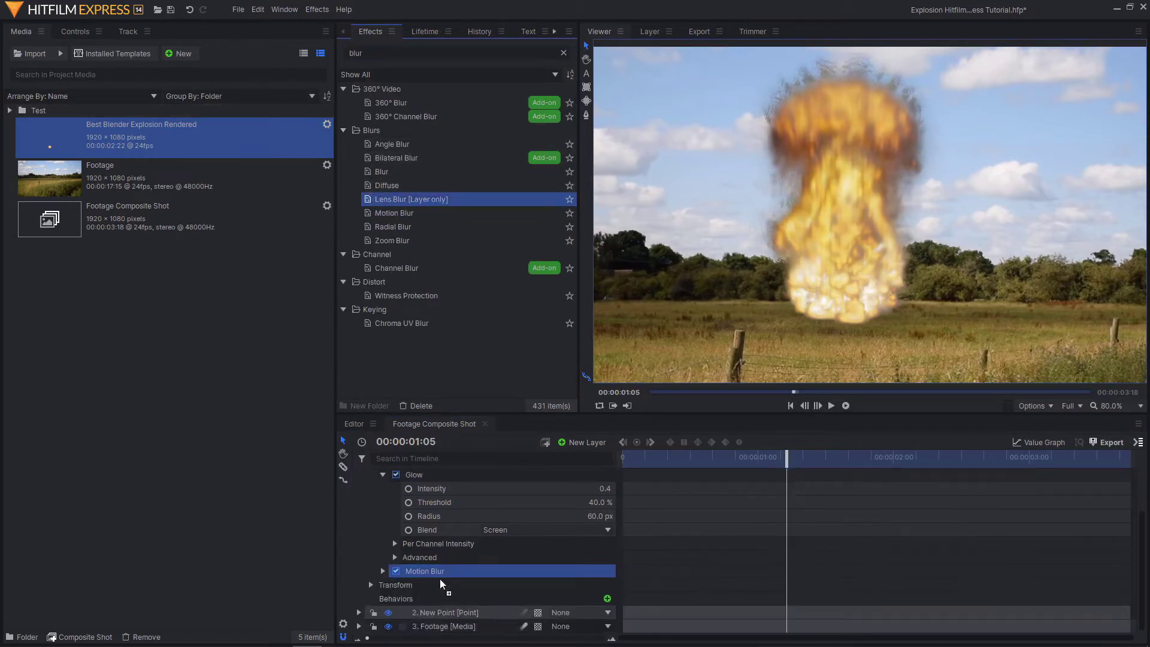
drag(441, 584, 421, 576)
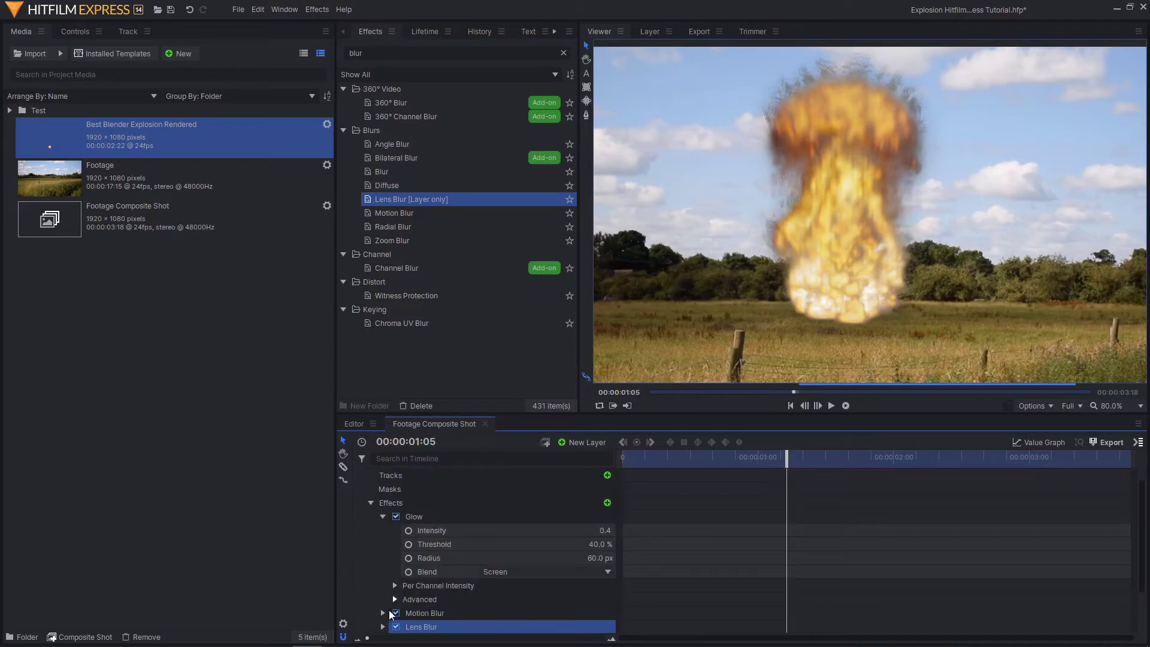
- Set the Lens Blur radius to 3 px and collapse its settings
click(383, 611)
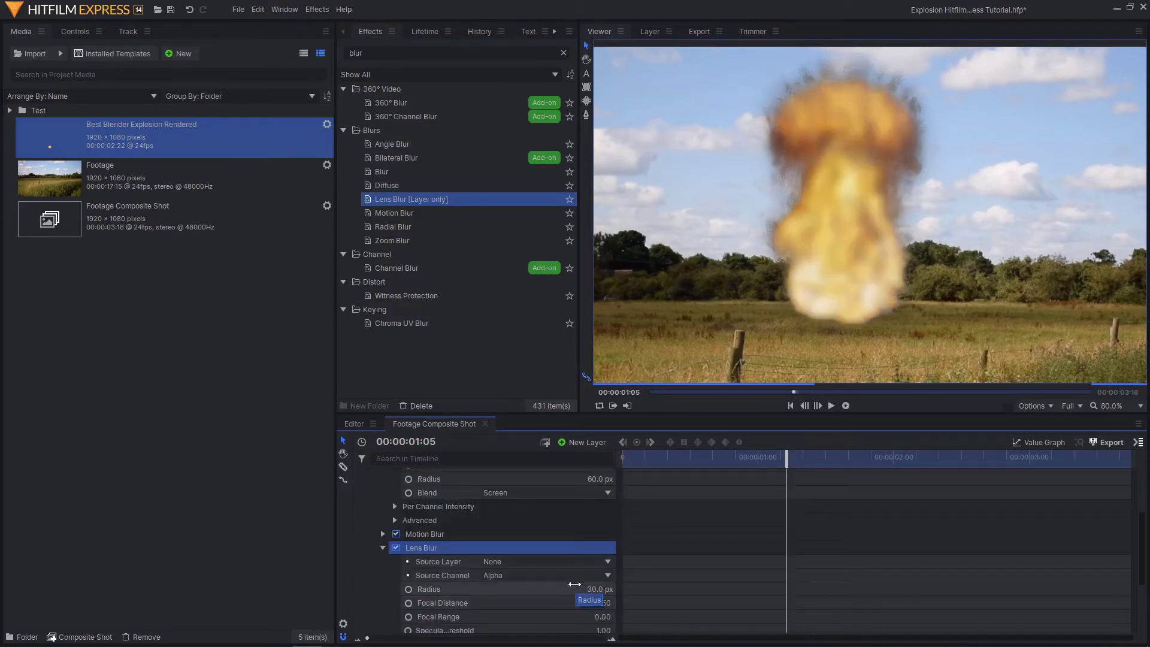
click(600, 589)
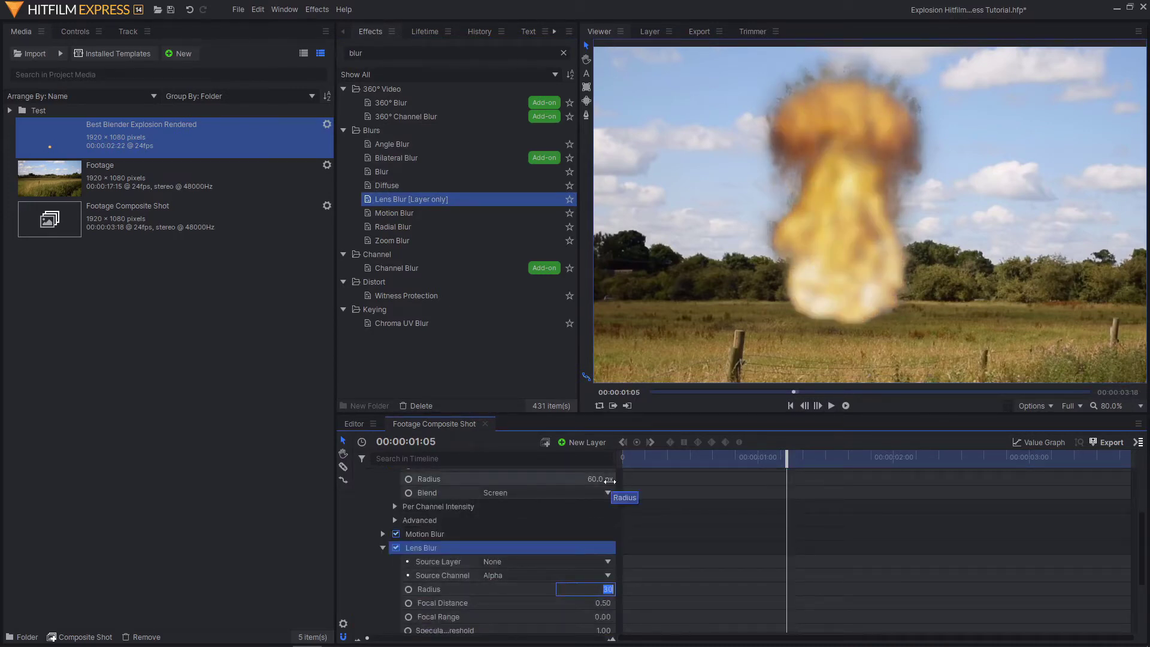
key(Return)
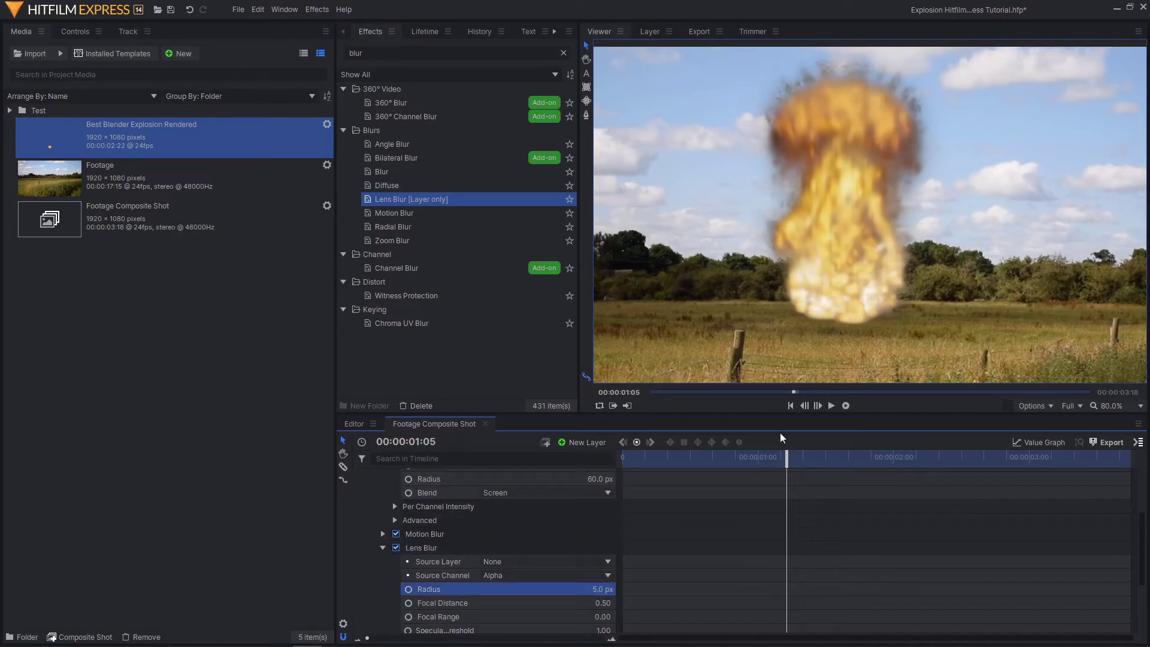
text(3)
key(Return)
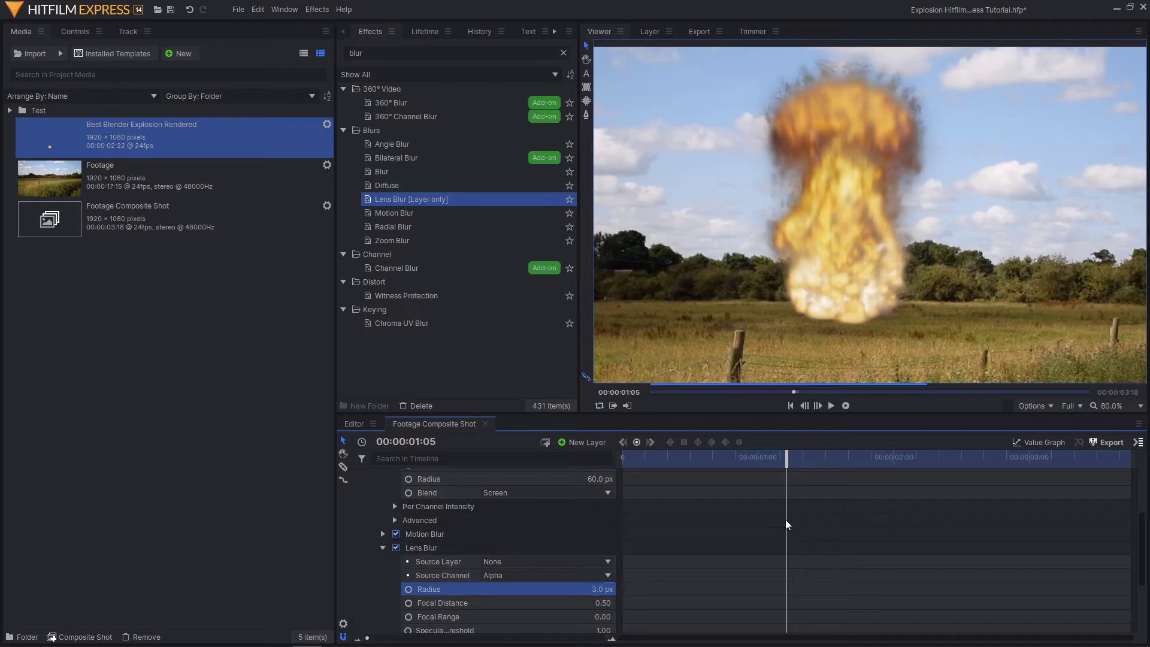
click(400, 547)
click(380, 547)
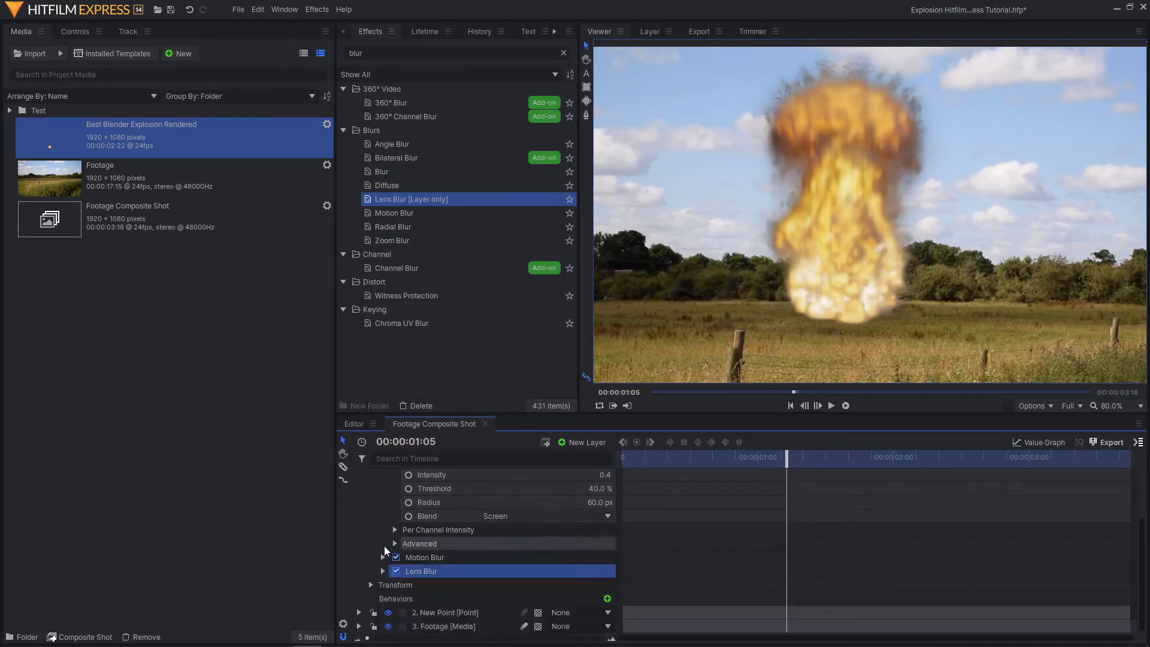
click(742, 458)
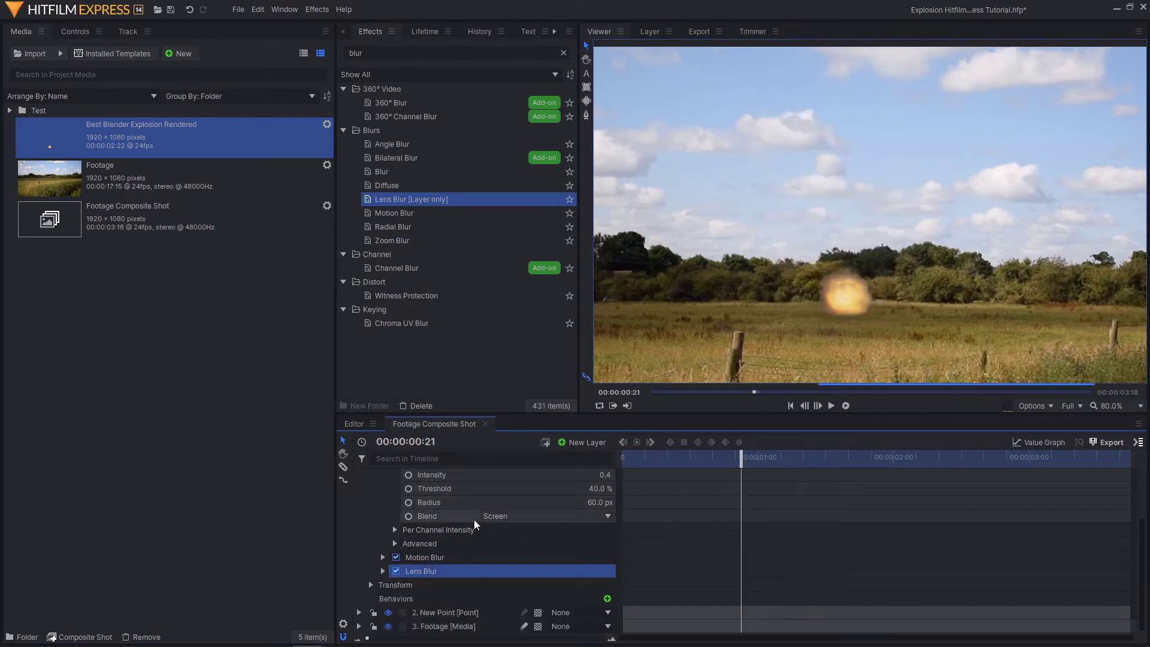
- Collapse the Glow settings, effects group and explosion layer in the timeline
scroll(469, 538, up, 2)
click(383, 531)
click(371, 517)
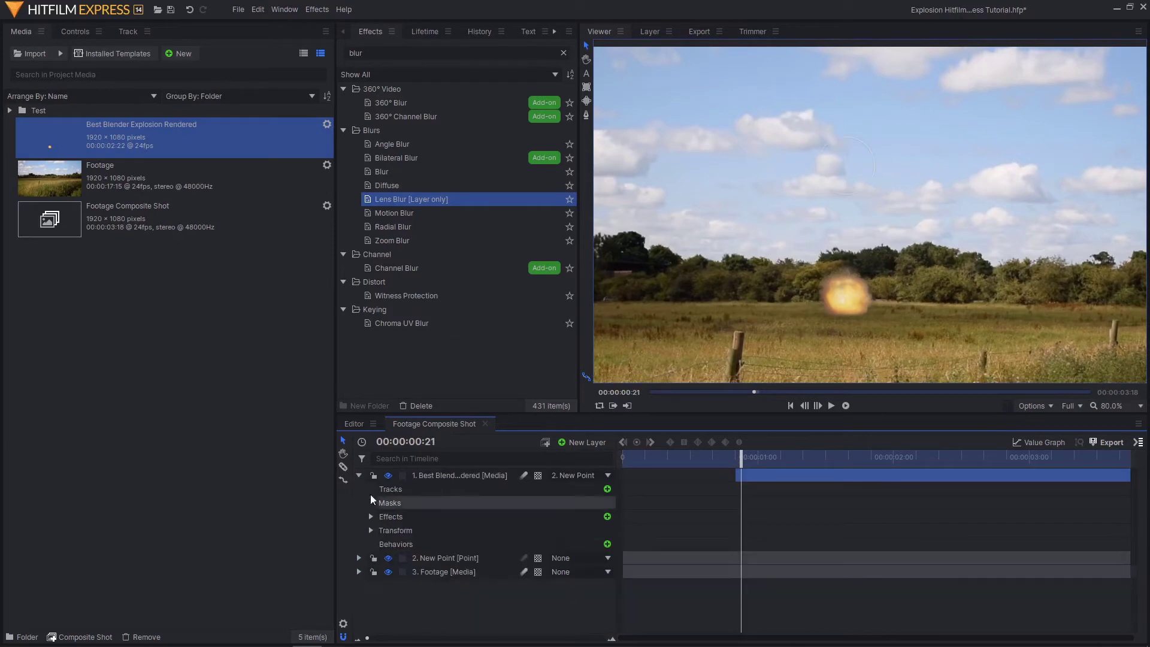
click(359, 475)
- Move the playhead to 00:00:02:05 and set the viewer zoom to Fit
click(758, 456)
drag(775, 457, 908, 443)
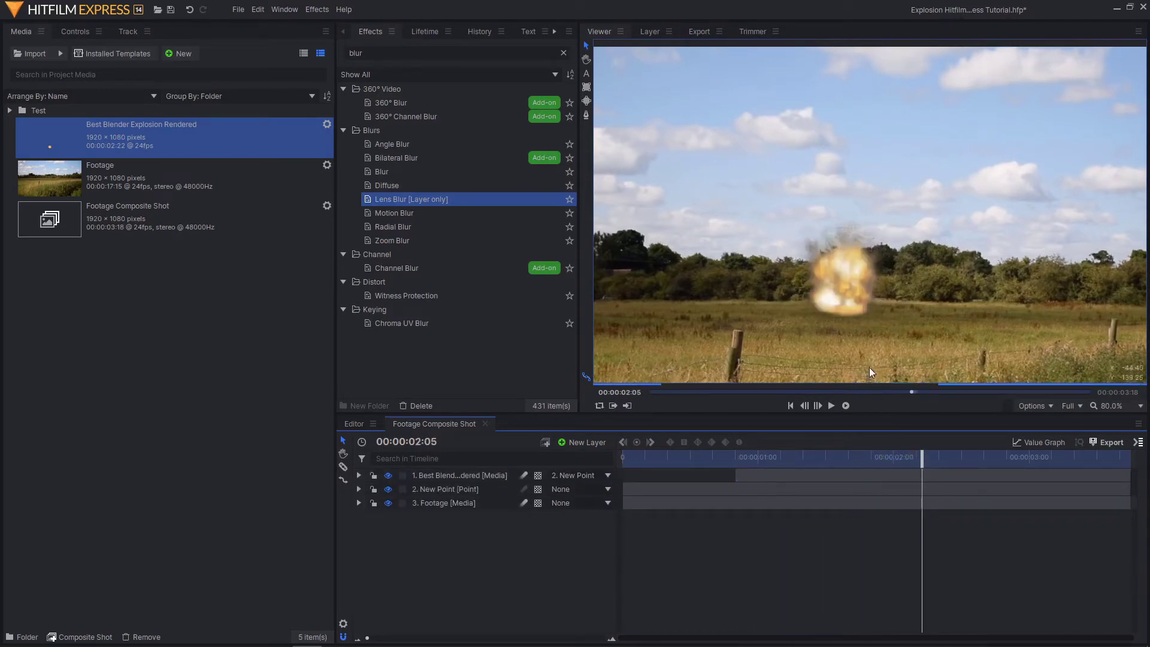
scroll(884, 278, down, 3)
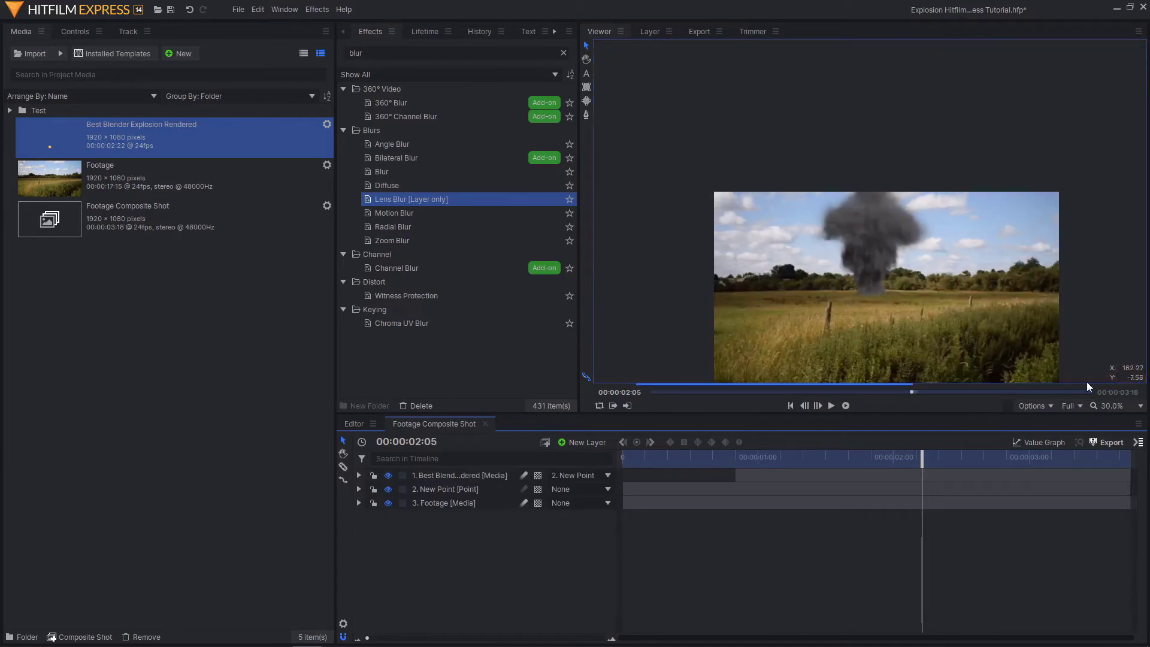
click(1140, 406)
click(1113, 599)
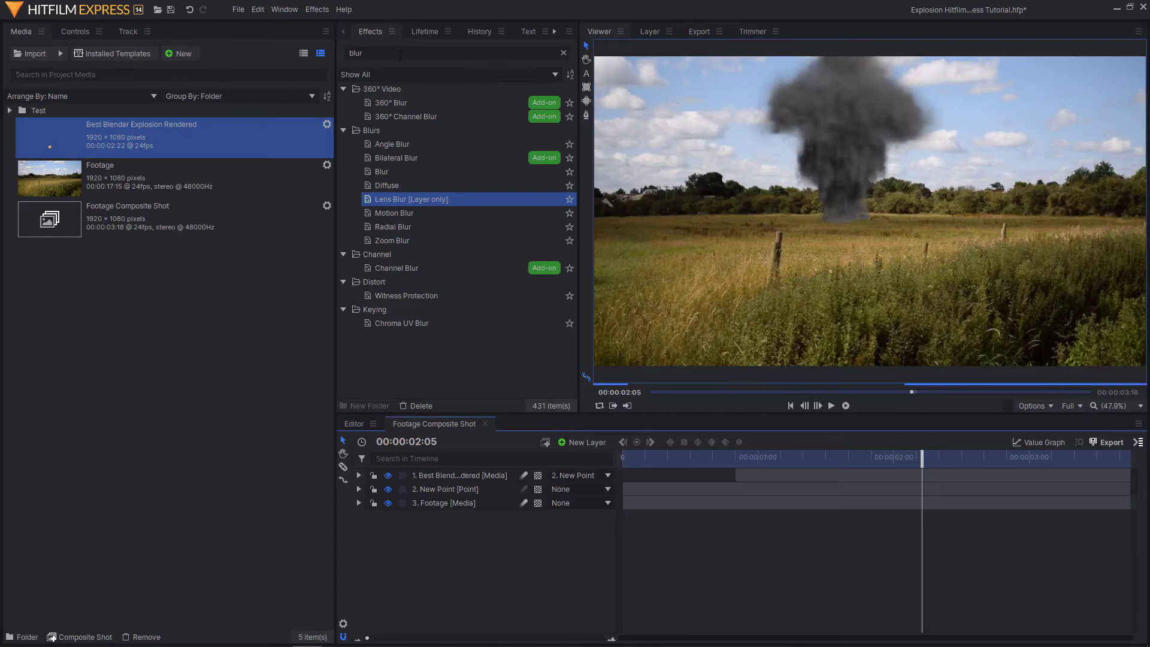
- Search the effects for 'light wrap' and apply Light Wrap to the explosion layer
key(BackSpace)
key(BackSpace)
key(BackSpace)
key(BackSpace)
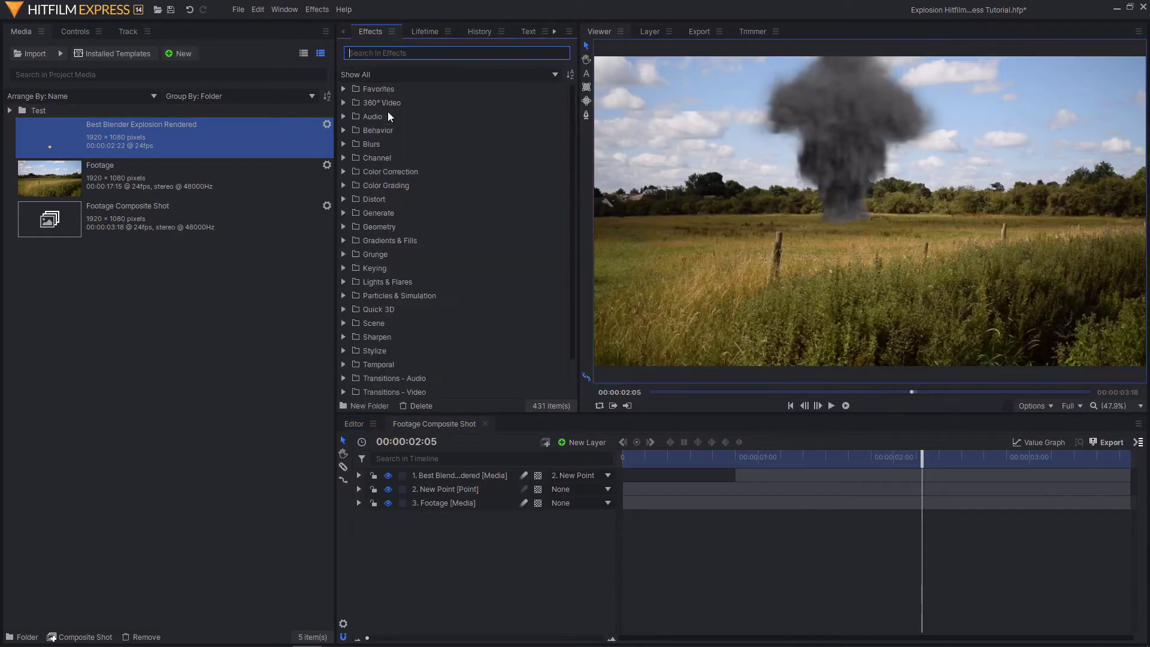
text(light wraps)
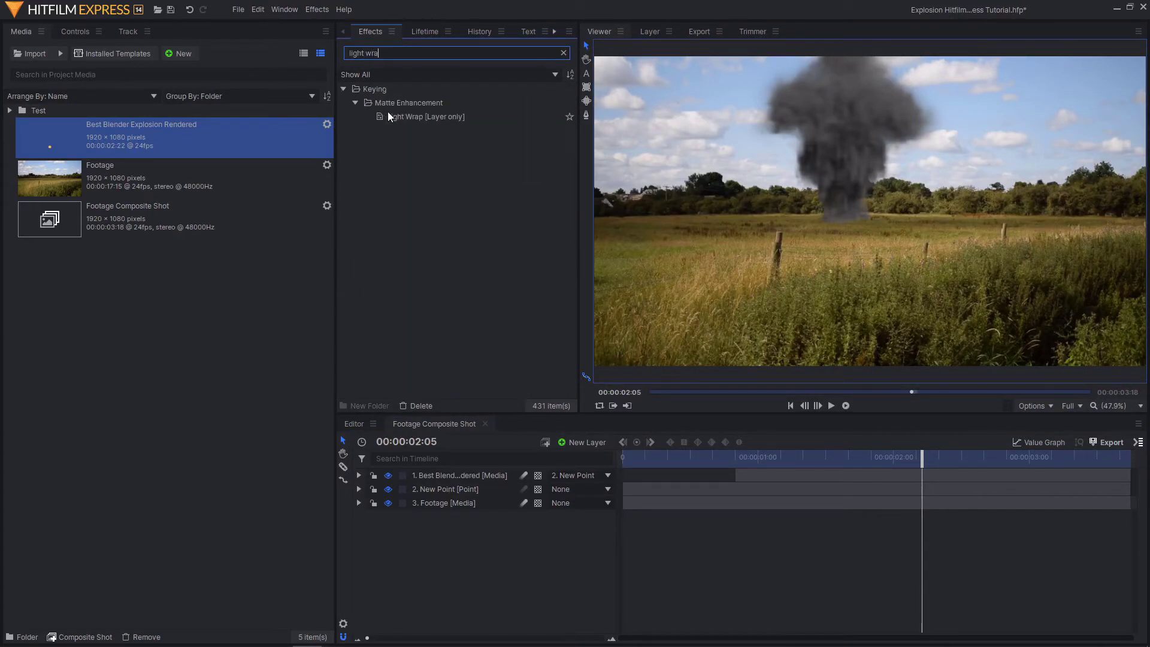
key(BackSpace)
key(BackSpace)
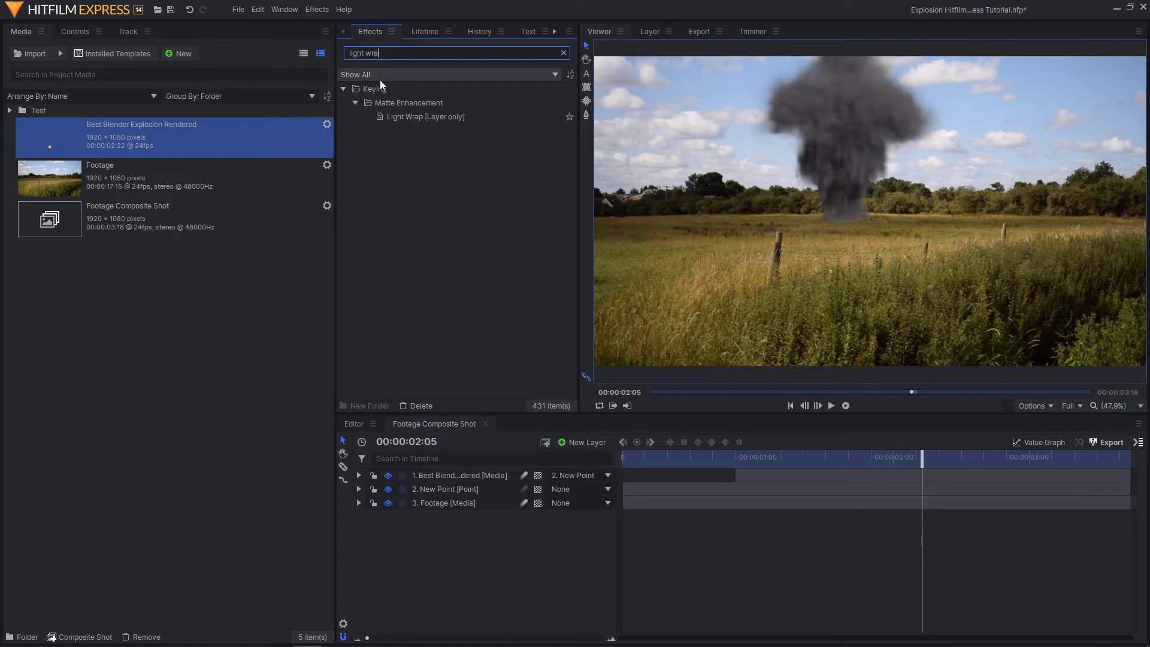
drag(438, 117, 442, 470)
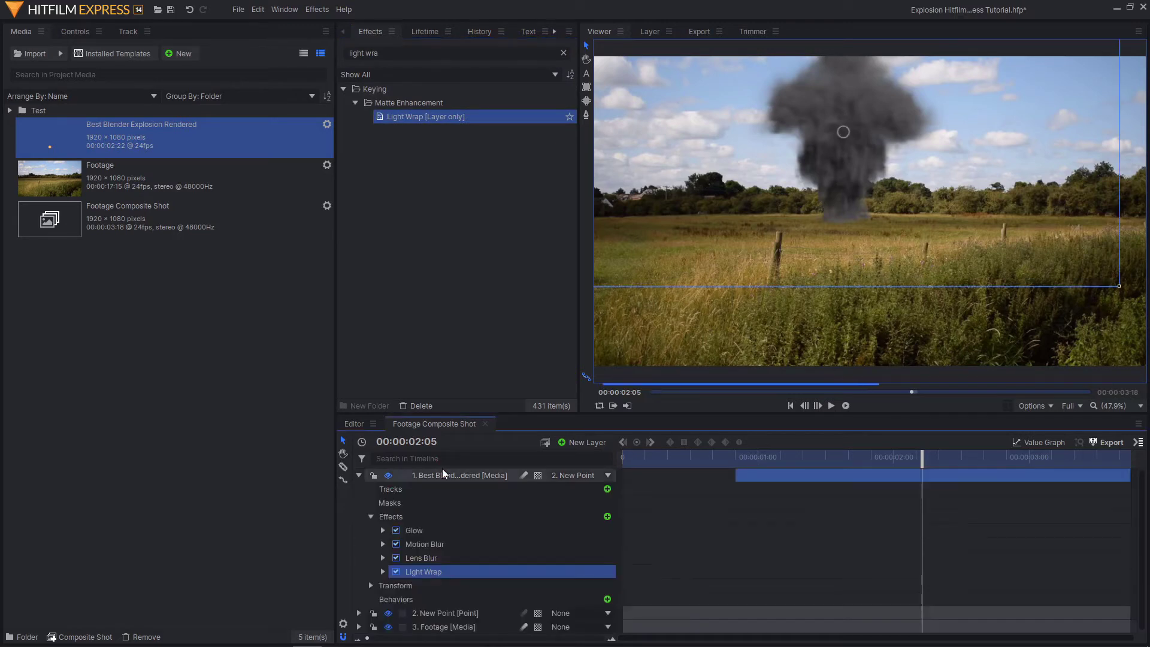
- Set Light Wrap's Source Layer to 3. Footage and check frames 00:00:01:14 and 00:00:01:03
click(76, 33)
click(22, 190)
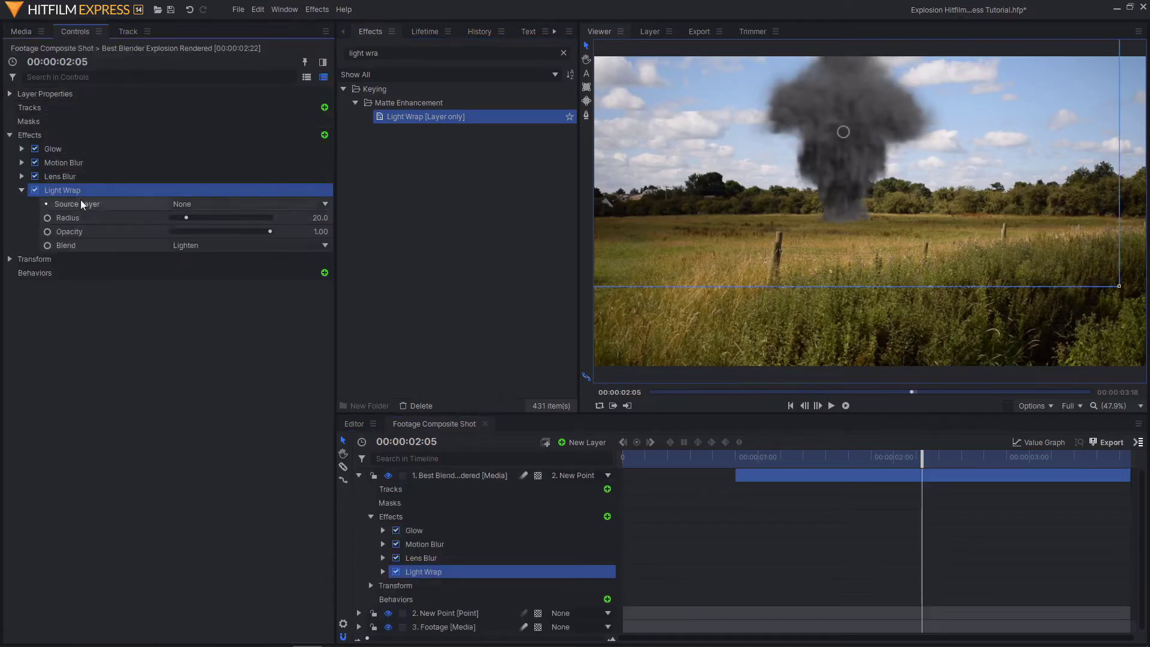
click(221, 204)
click(222, 250)
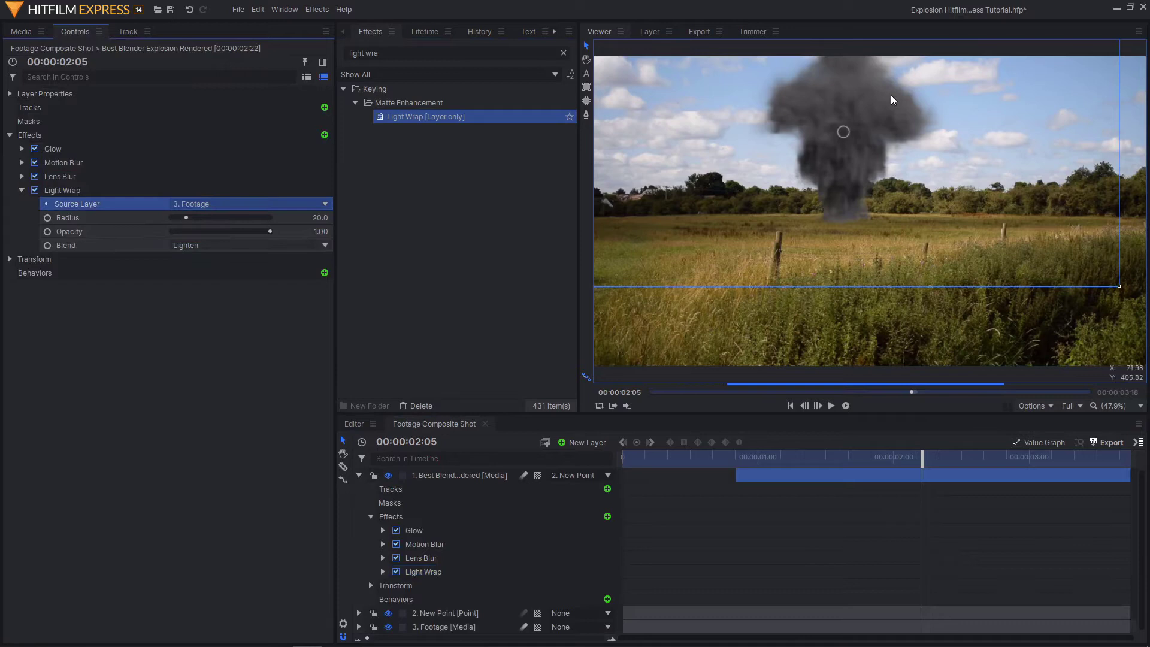
scroll(905, 100, up, 4)
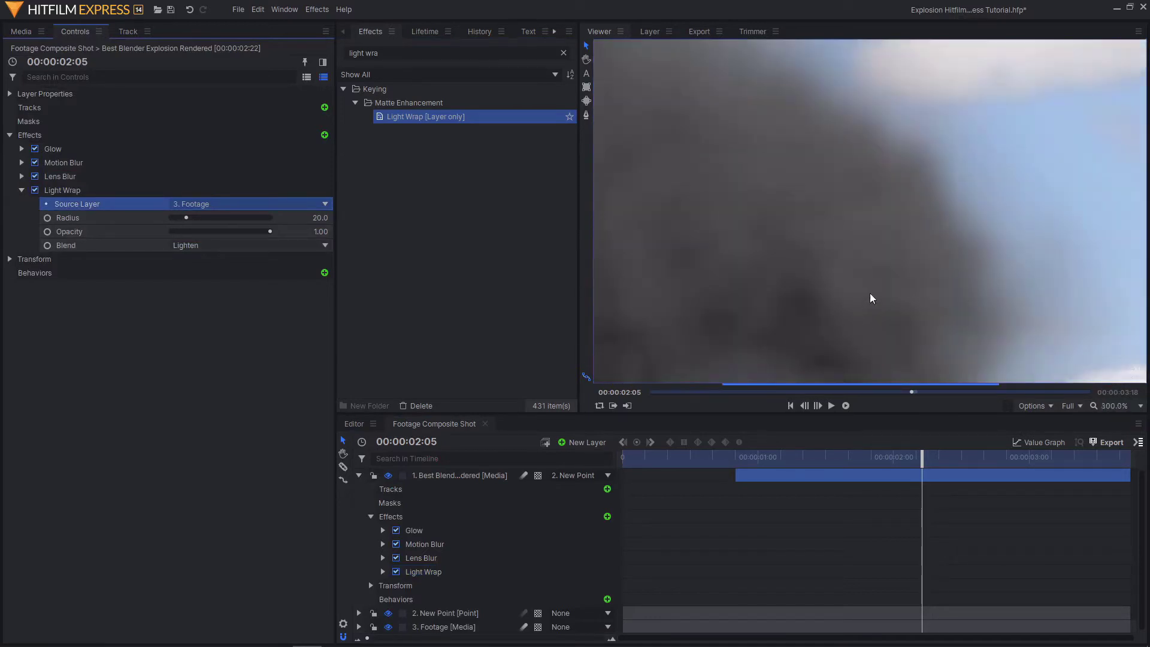
scroll(868, 298, down, 2)
click(837, 456)
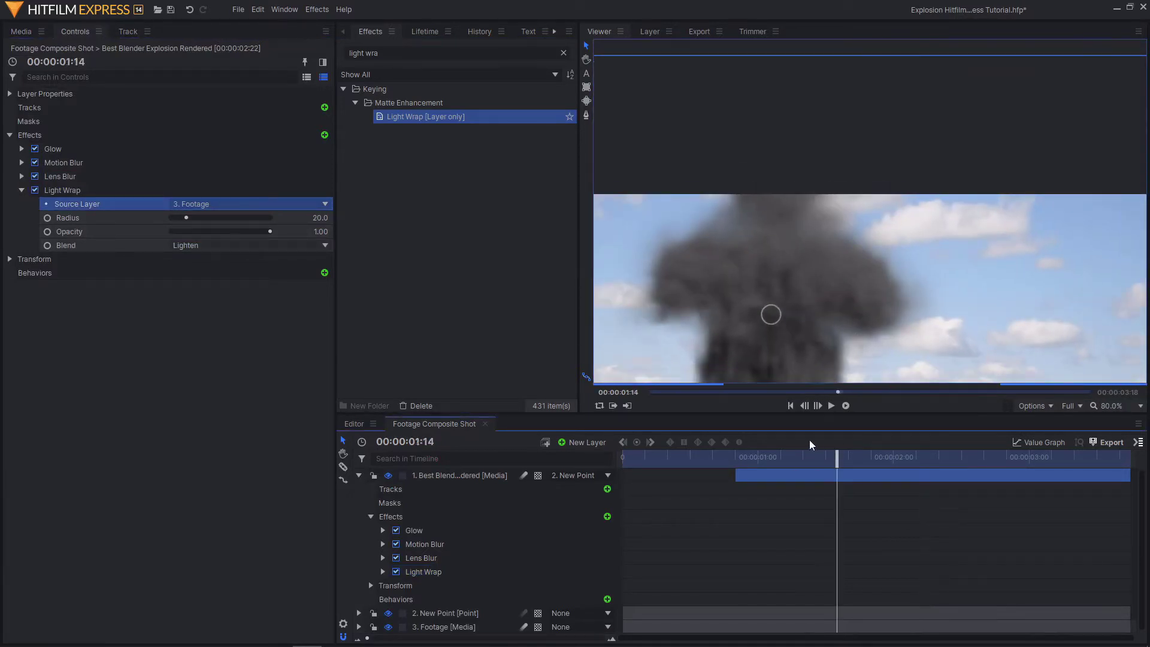
click(775, 457)
scroll(952, 280, down, 3)
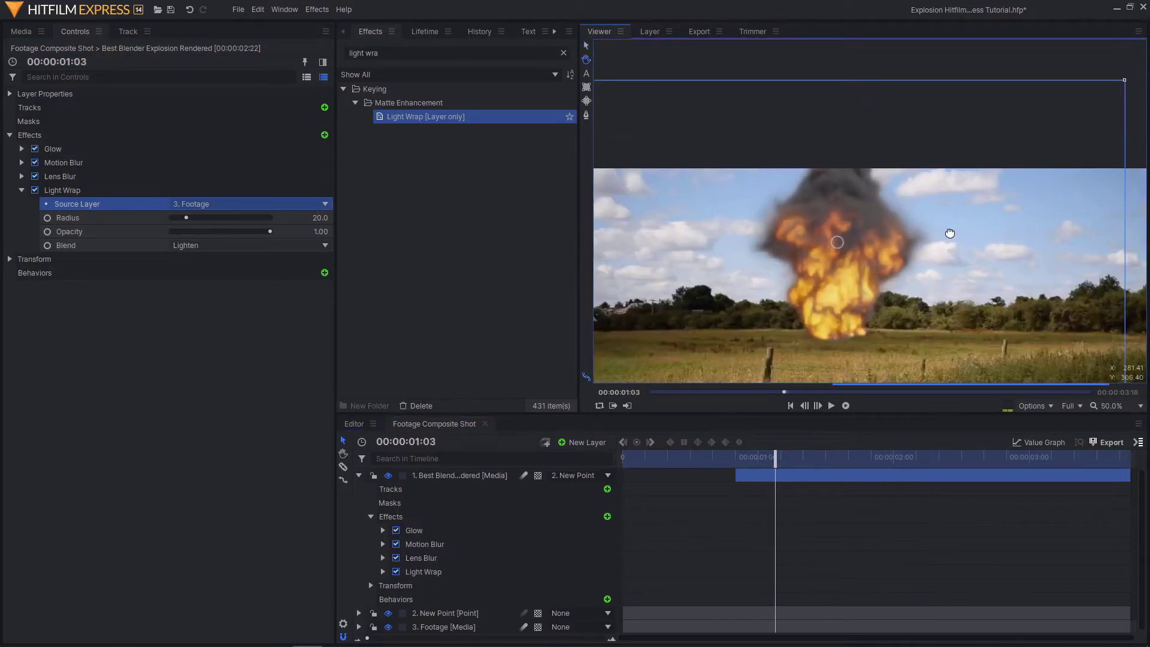
- Set the viewer zoom to Scale to Fit and deselect the explosion layer
click(1140, 406)
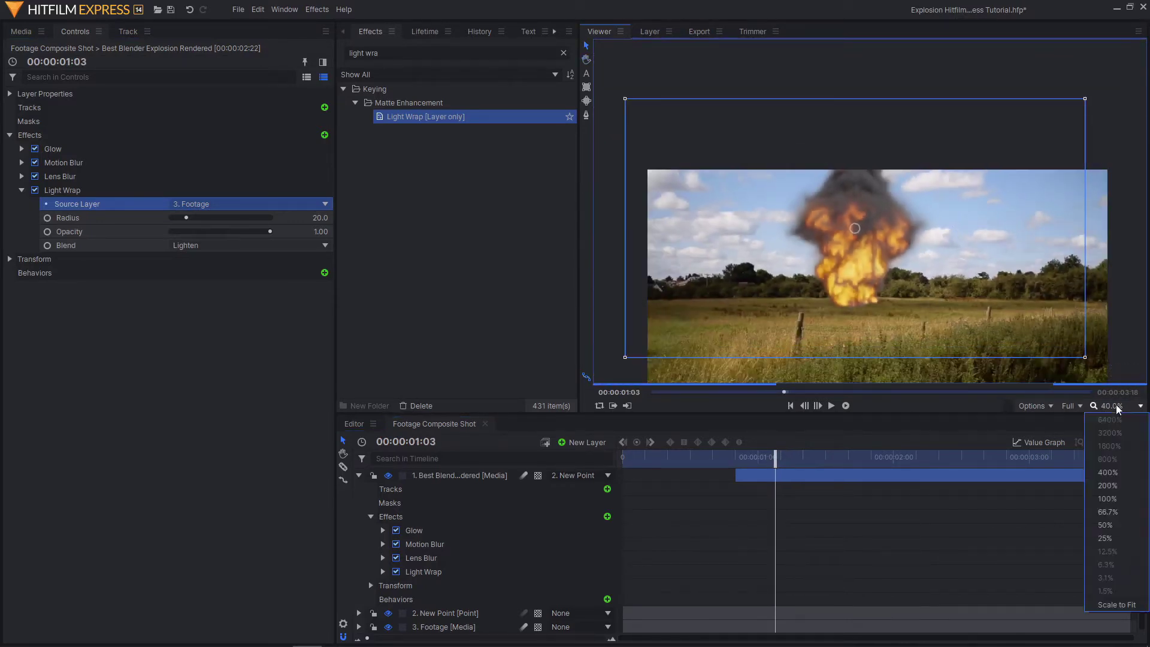
click(1120, 606)
click(314, 534)
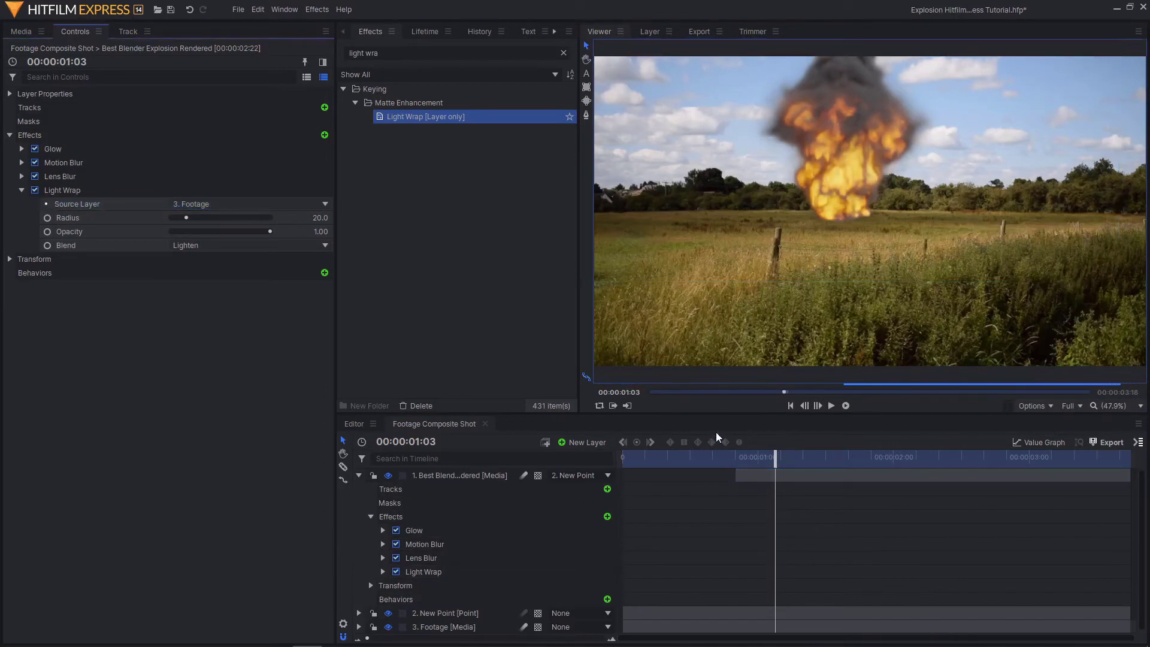
- Review the blast by stepping between 00:00:00:21, 00:00:01:01, 00:00:01:04 and 00:00:01:06
click(792, 457)
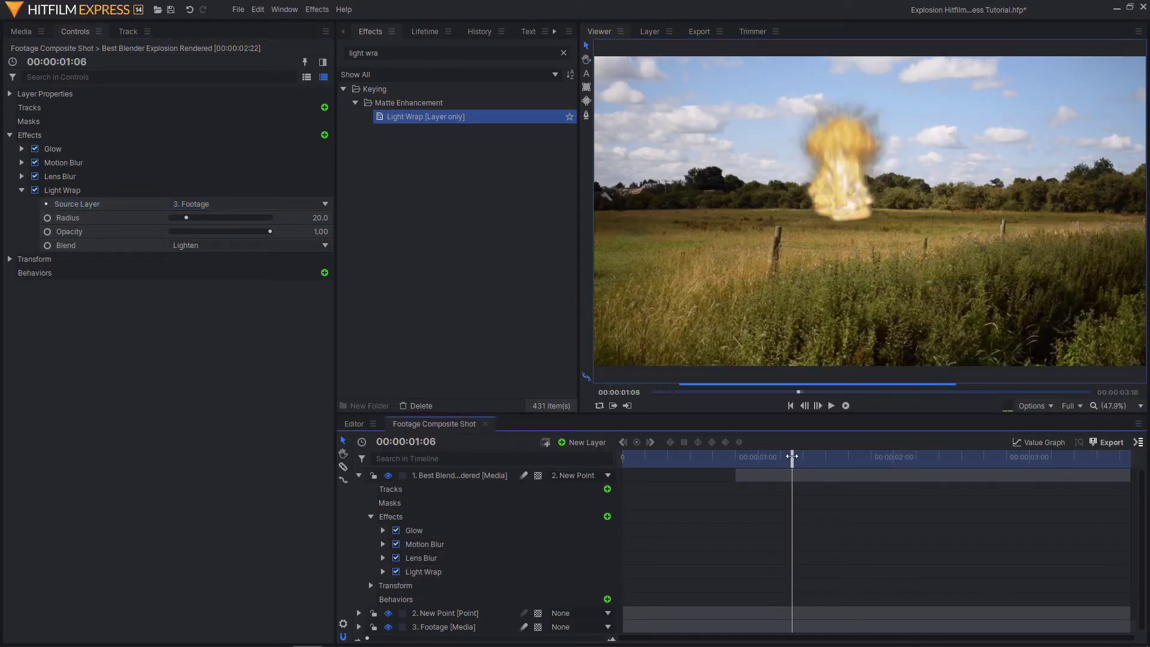
click(766, 456)
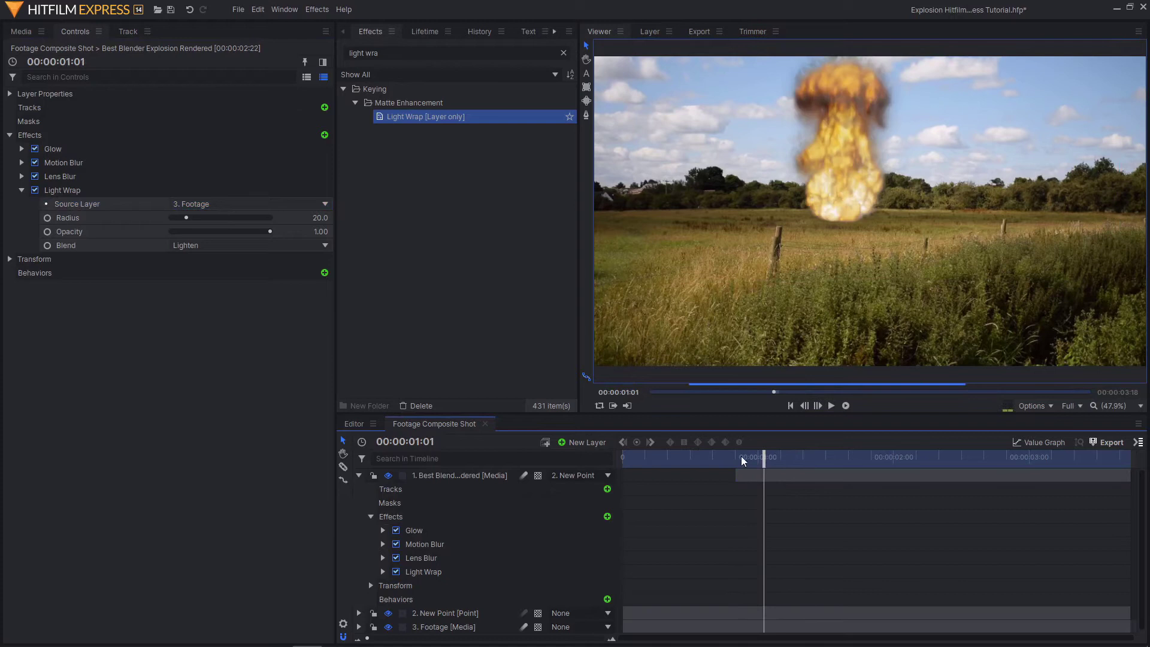
click(740, 455)
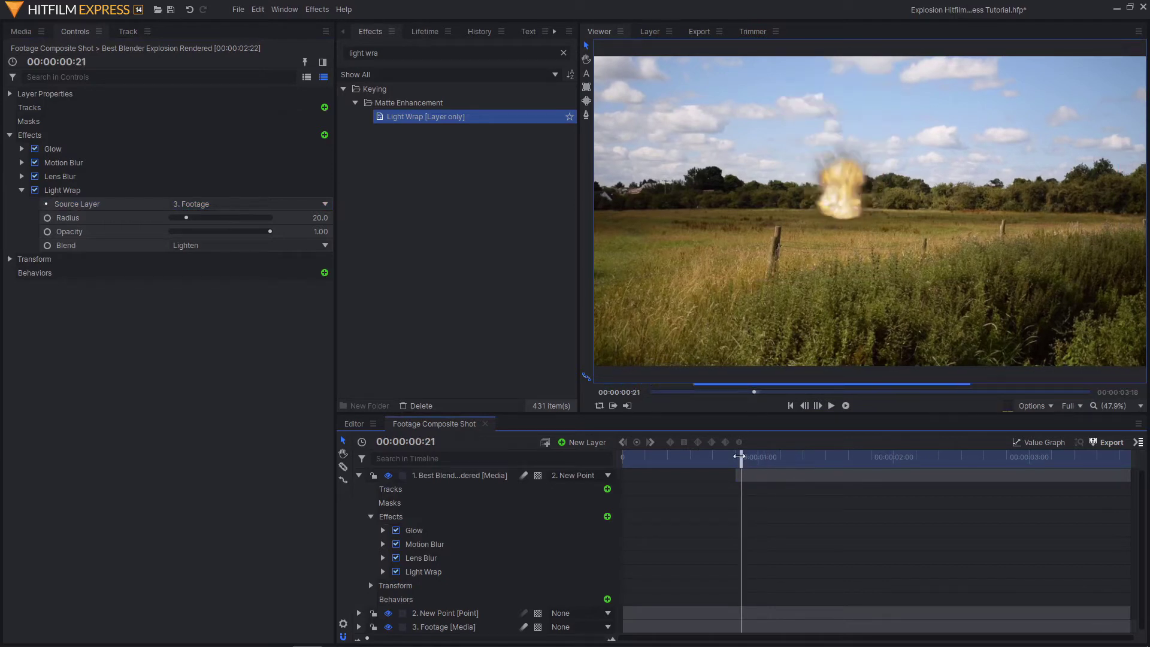
click(764, 456)
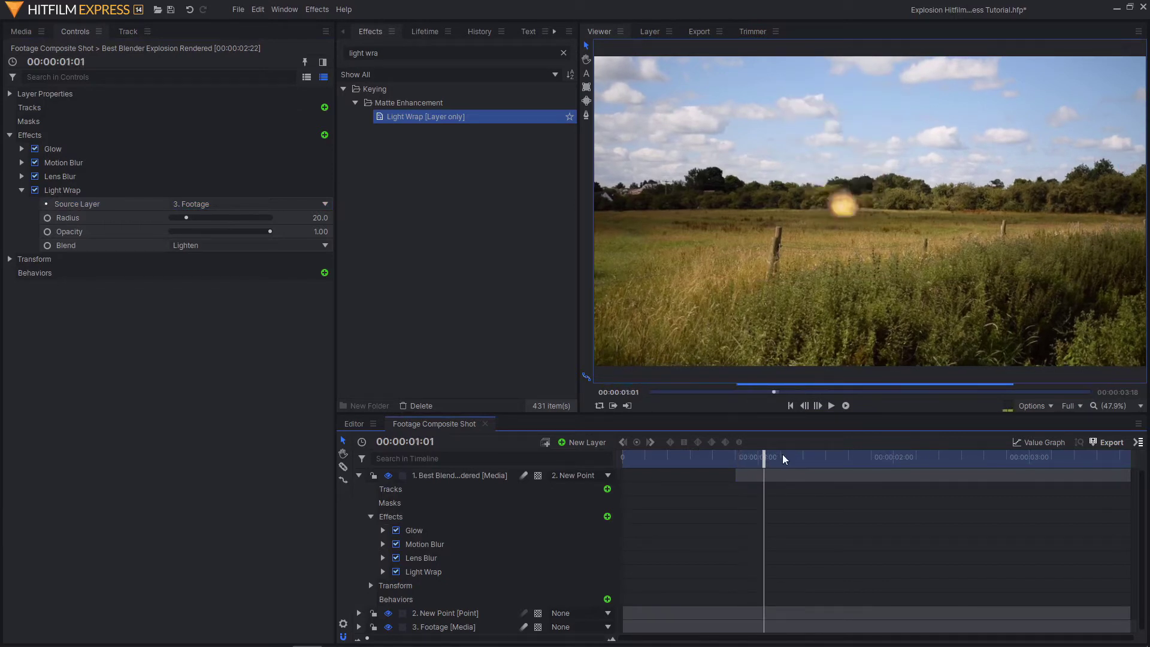
click(782, 456)
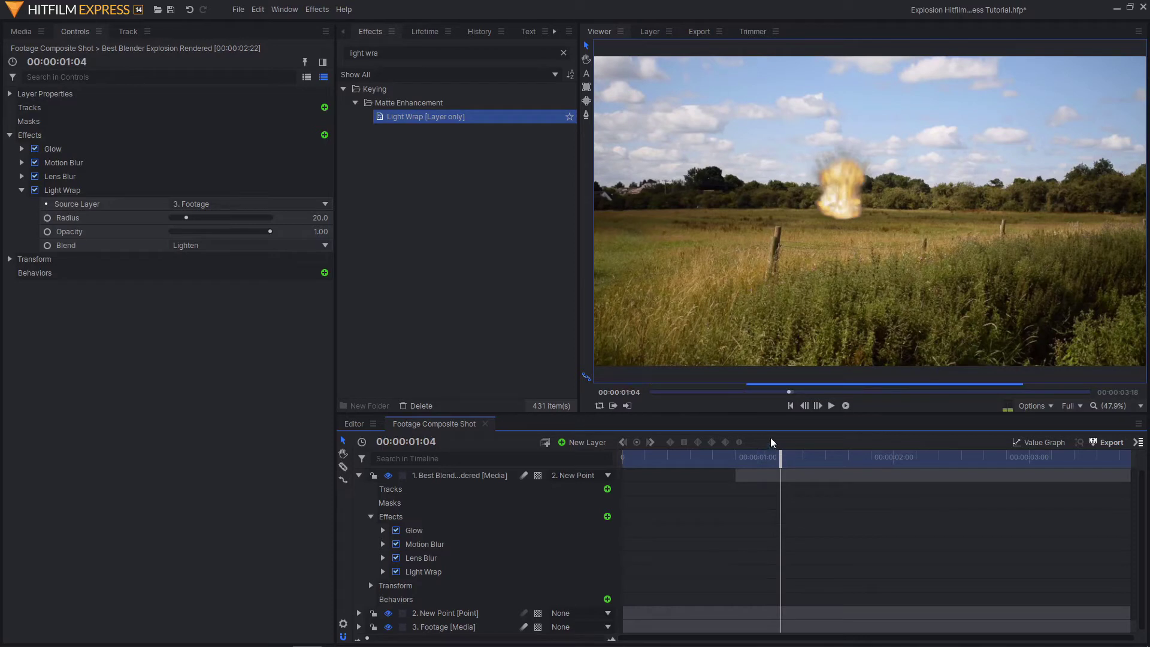
- Collapse the explosion layer's Effects group and properties, then recheck 00:00:01:08 and 00:00:00:20
click(371, 517)
click(371, 490)
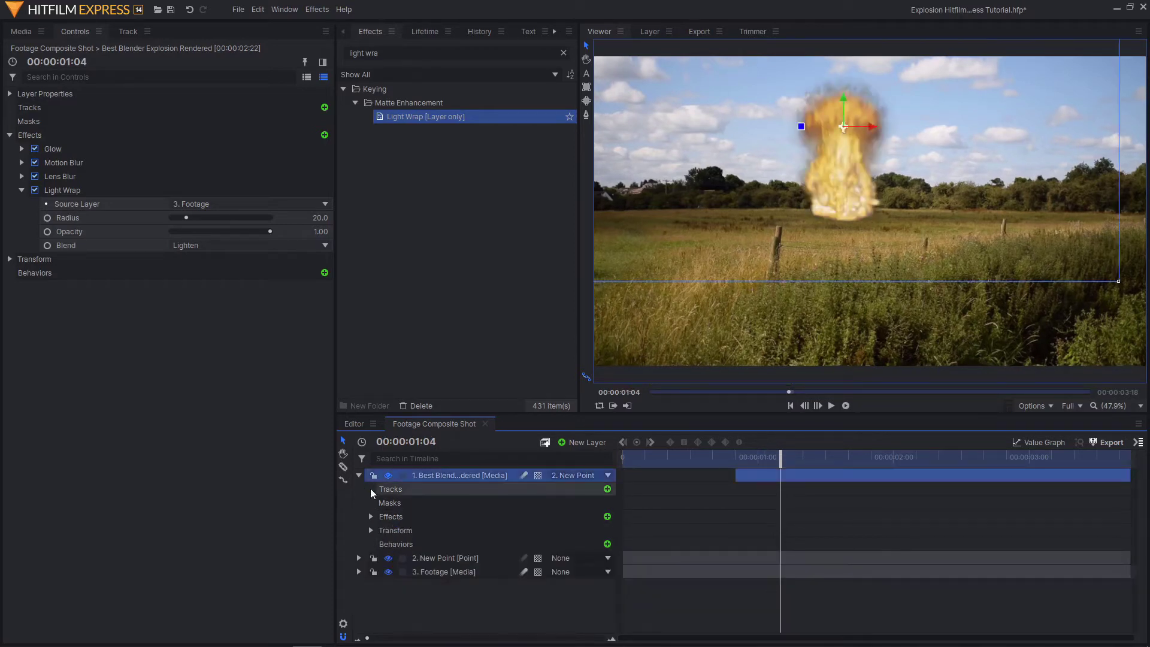
click(359, 476)
click(458, 522)
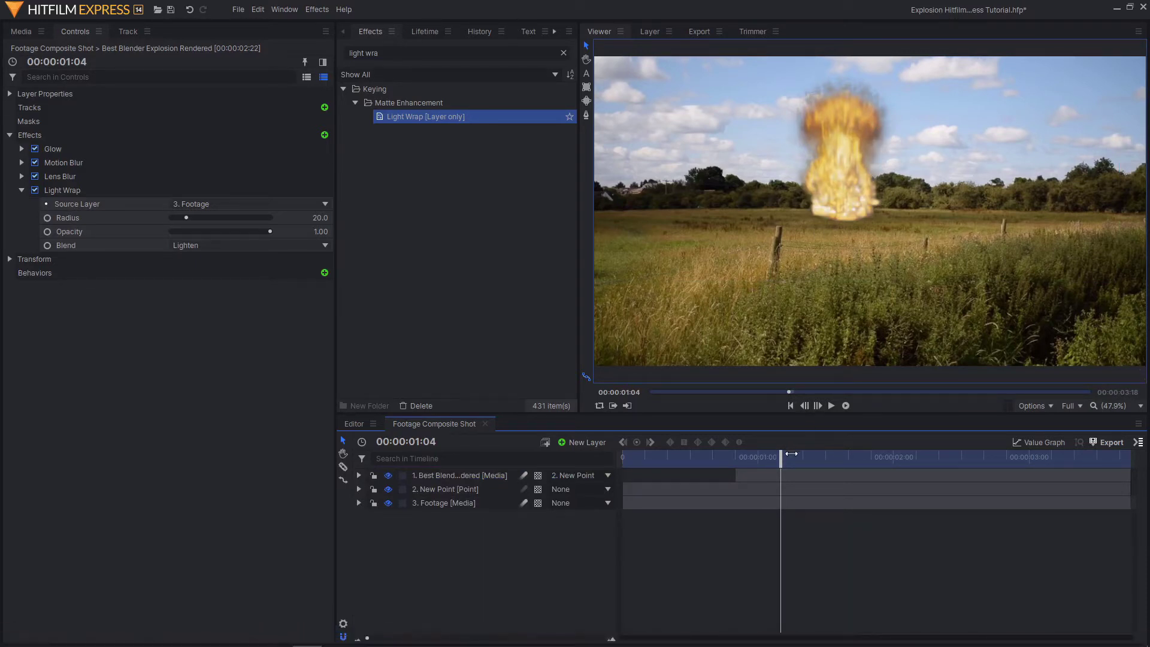
drag(790, 466, 802, 456)
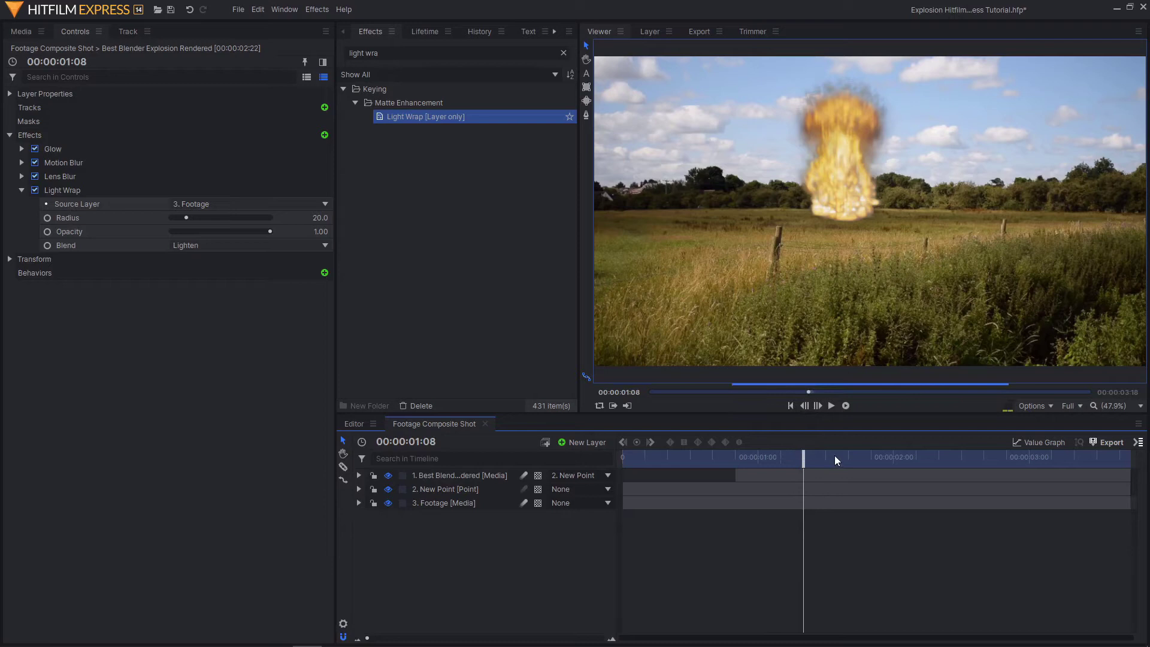
click(735, 458)
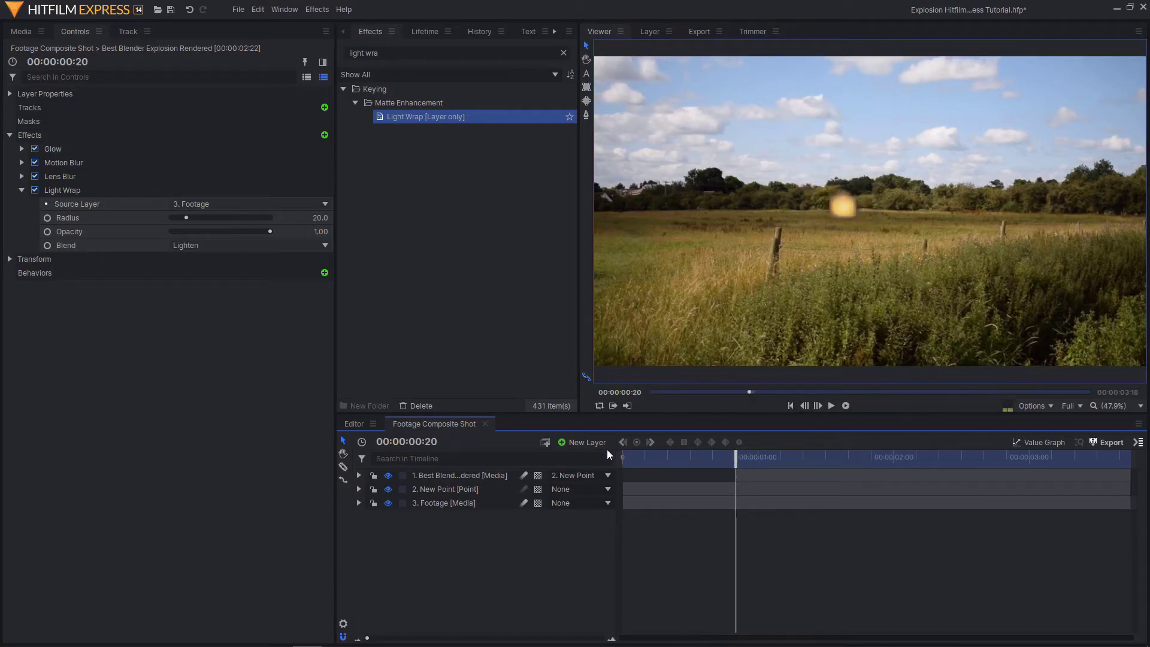
click(585, 442)
- Add a New Grade layer with opacity keyframed from 0% at 00:00:00:20 to 100% at 00:00:01:01
click(601, 482)
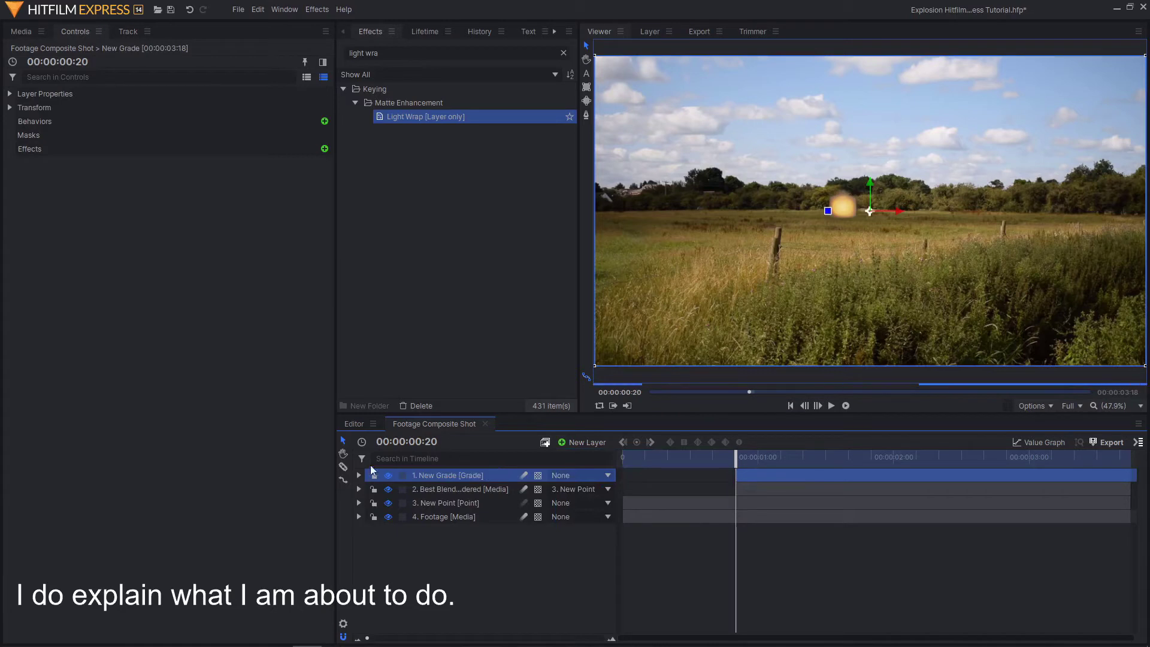
click(359, 476)
click(371, 489)
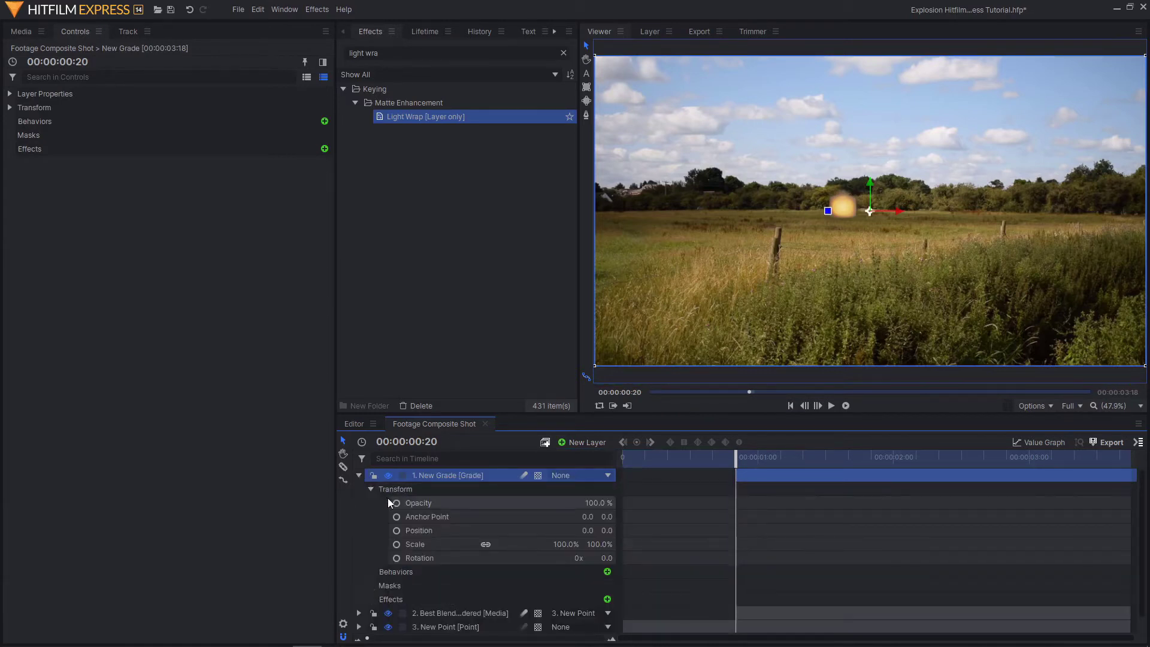
drag(602, 503, 419, 497)
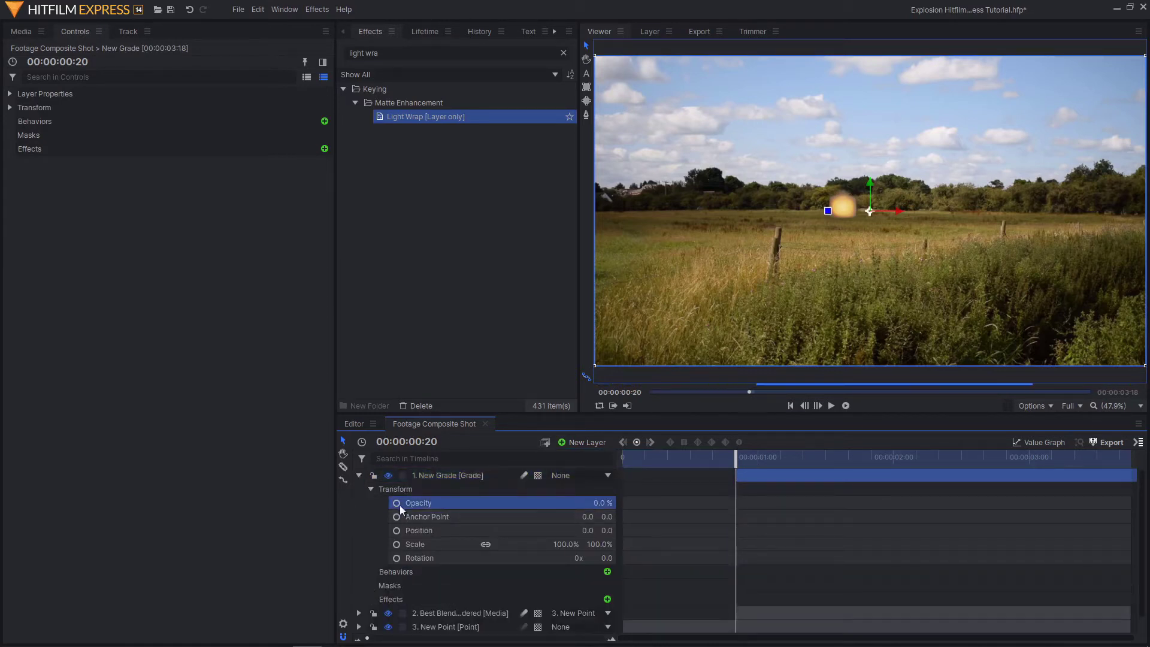
key(space)
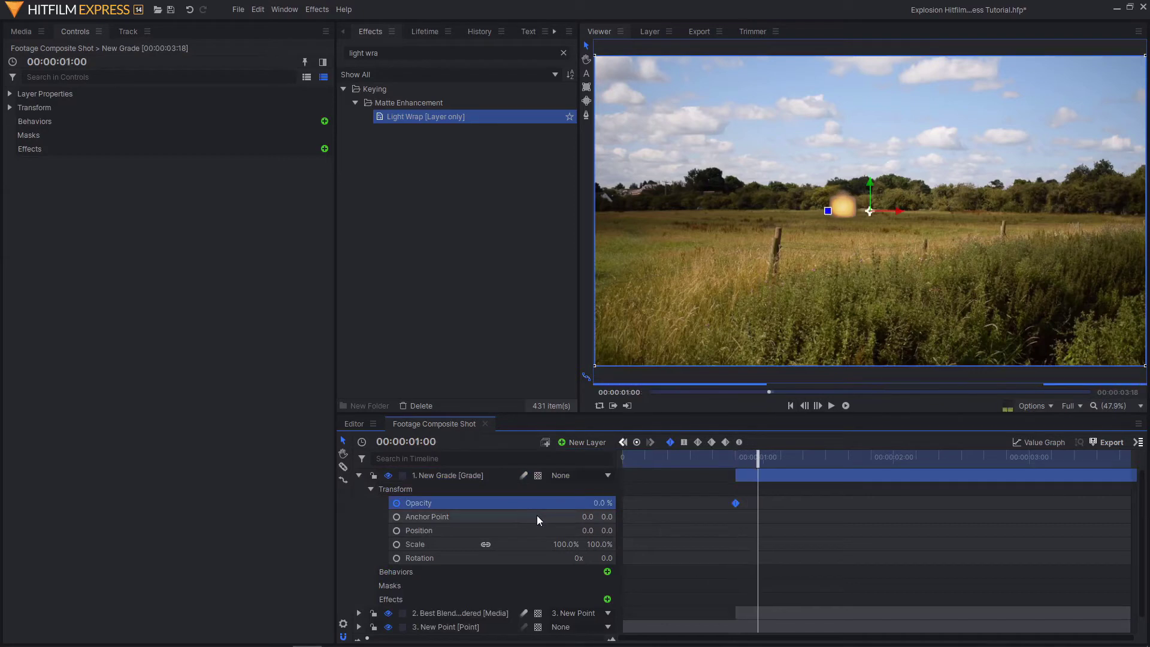
drag(602, 503, 603, 496)
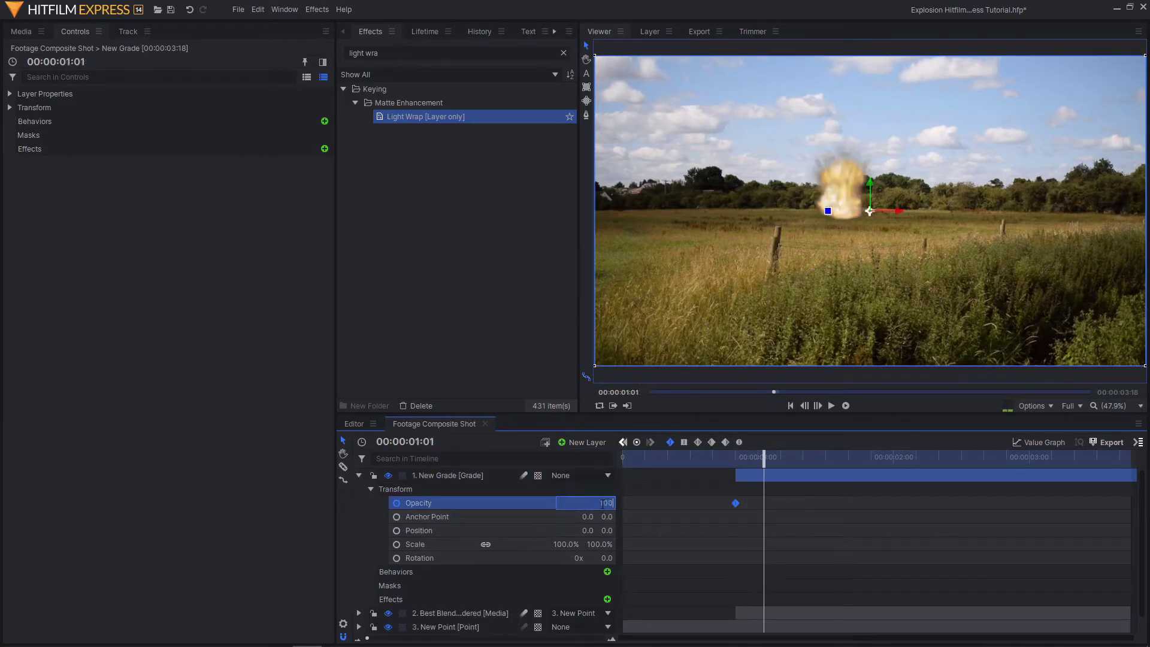
- Scrub through the shot from 00:00:00:23 to preview the grade fade
click(455, 475)
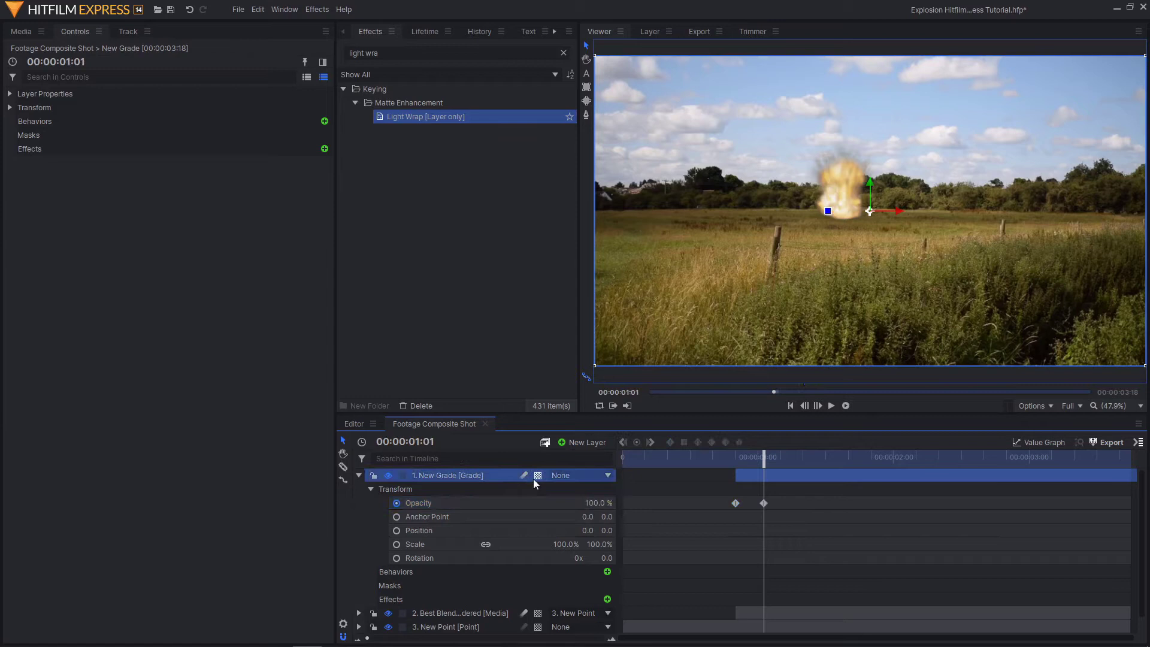
click(753, 457)
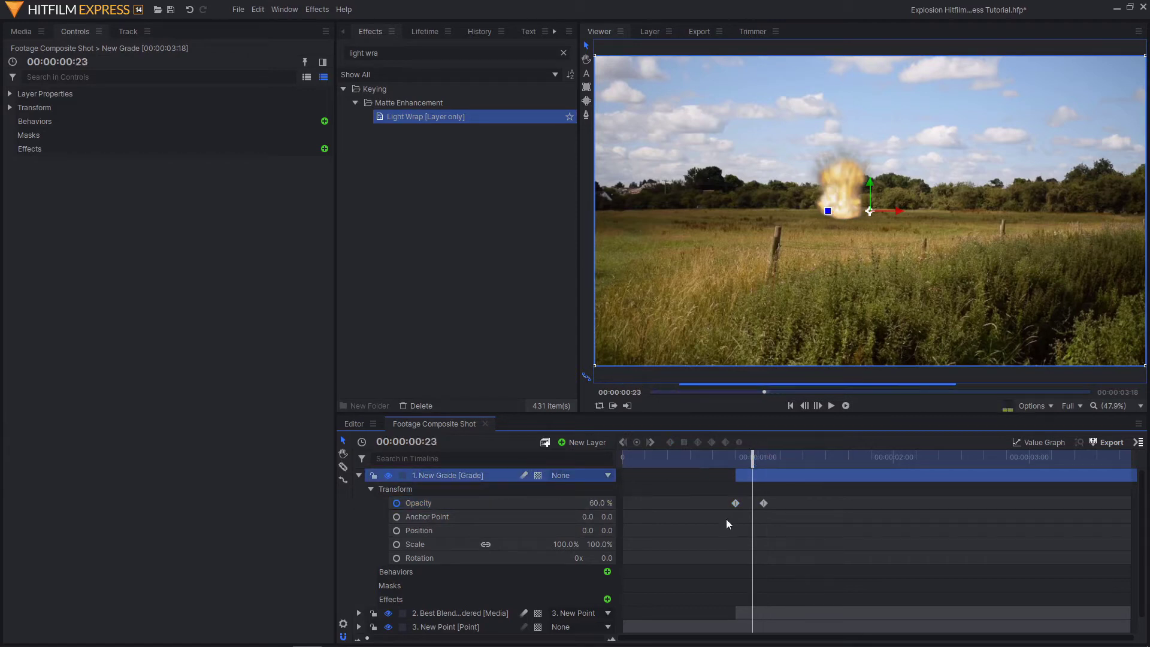
drag(736, 457, 1086, 466)
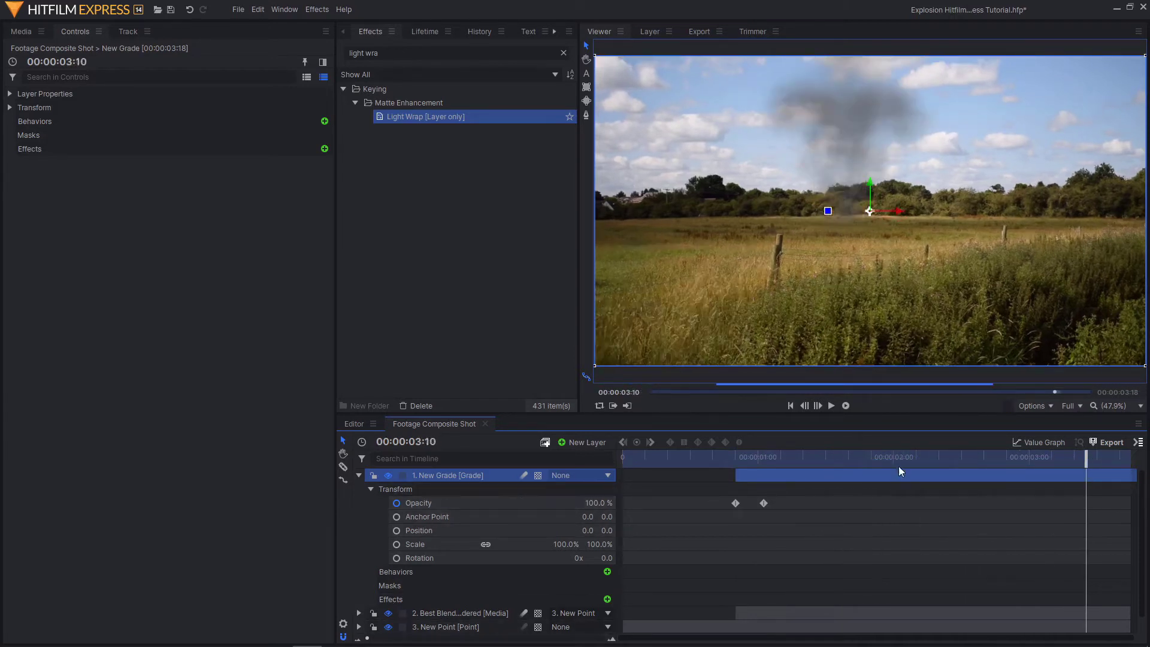
drag(899, 461, 828, 462)
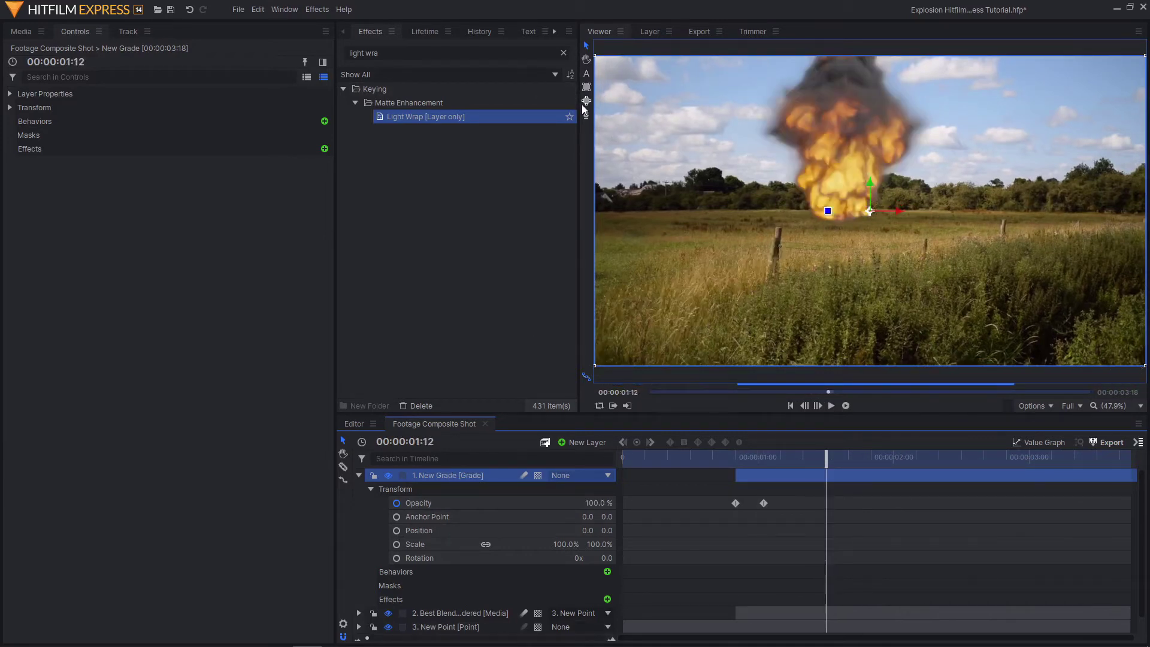
- Draw an elliptical mask around the explosion on the New Grade layer
scroll(705, 141, down, 2)
mouse_move(688, 79)
mouse_down()
mouse_move(778, 149)
mouse_move(908, 205)
mouse_move(895, 210)
mouse_up()
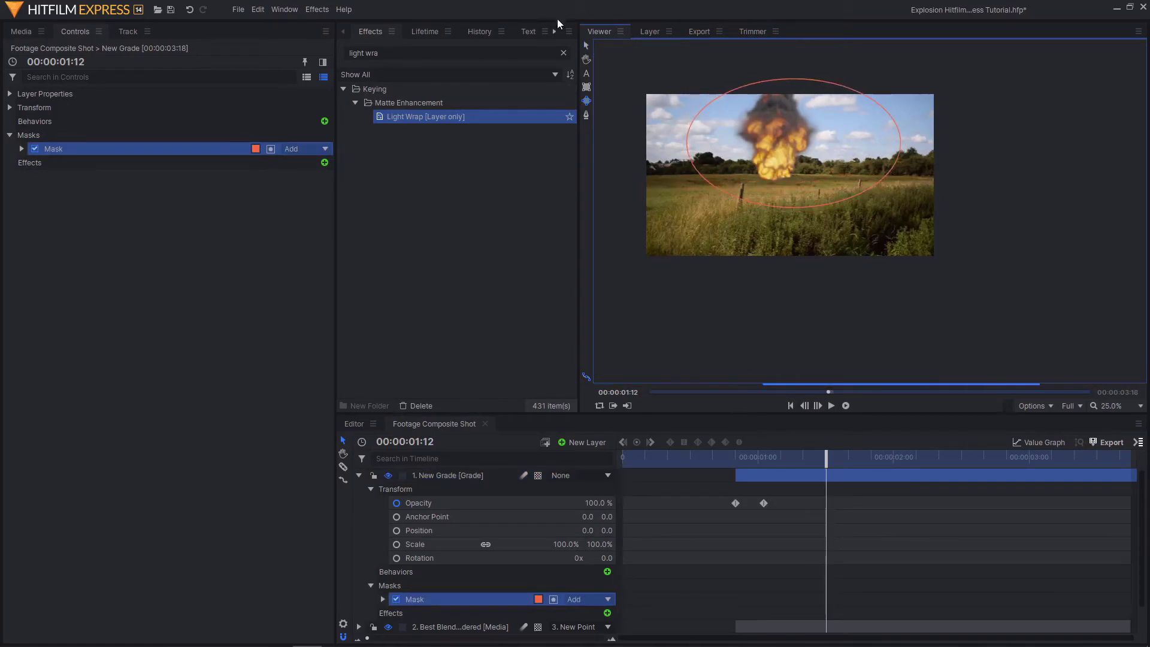
click(586, 45)
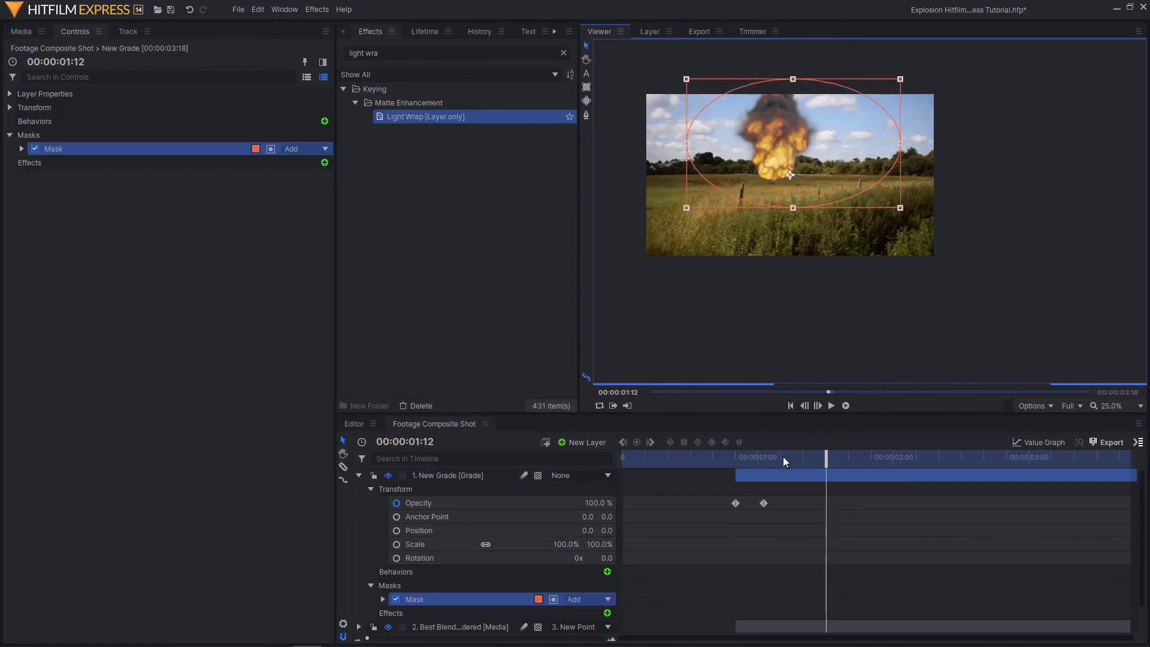
- Keyframe the mask's Position and Scale, shrinking it to a narrow oval over the flash at 00:00:00:22
drag(784, 460, 743, 451)
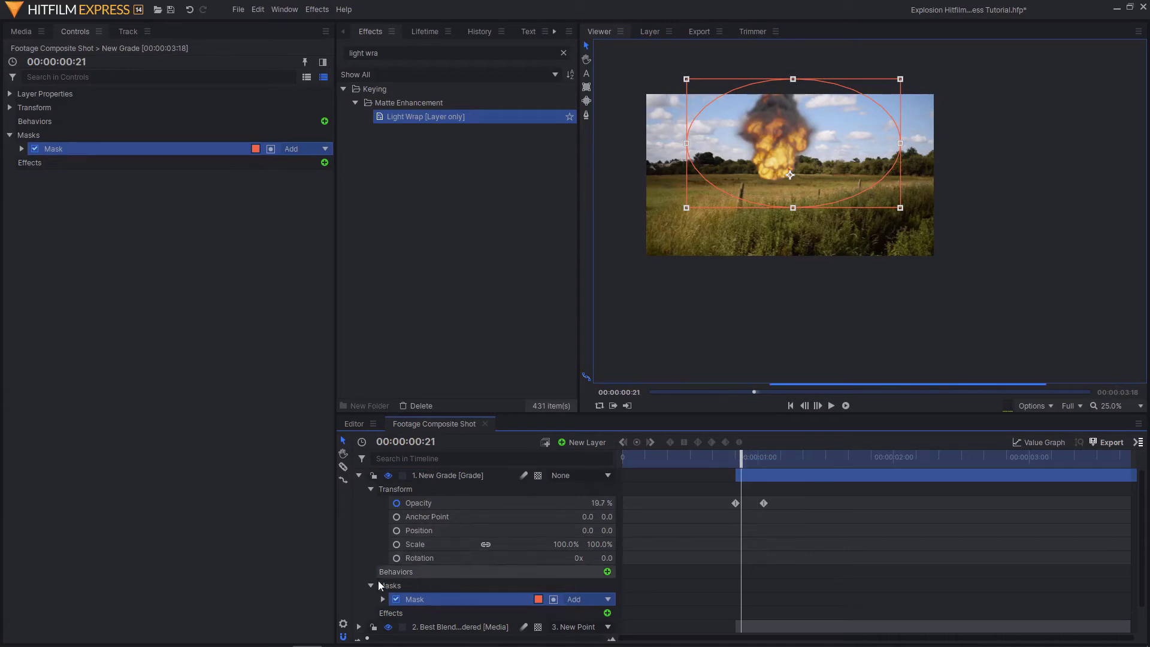
click(383, 599)
click(387, 571)
click(394, 571)
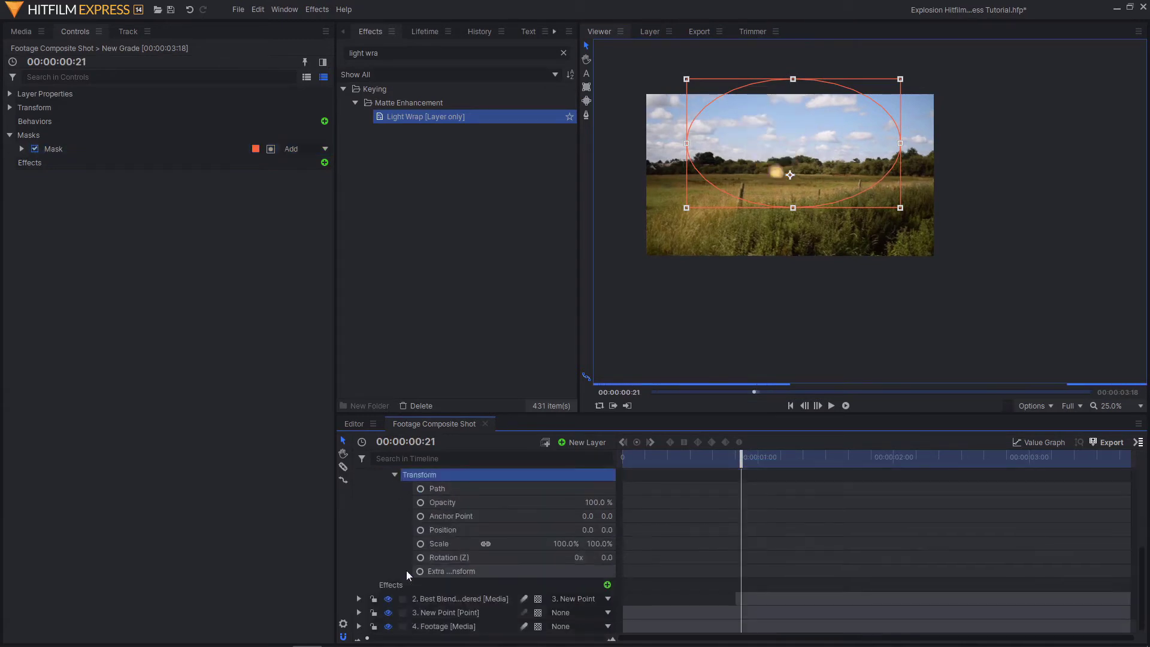
click(420, 529)
click(421, 544)
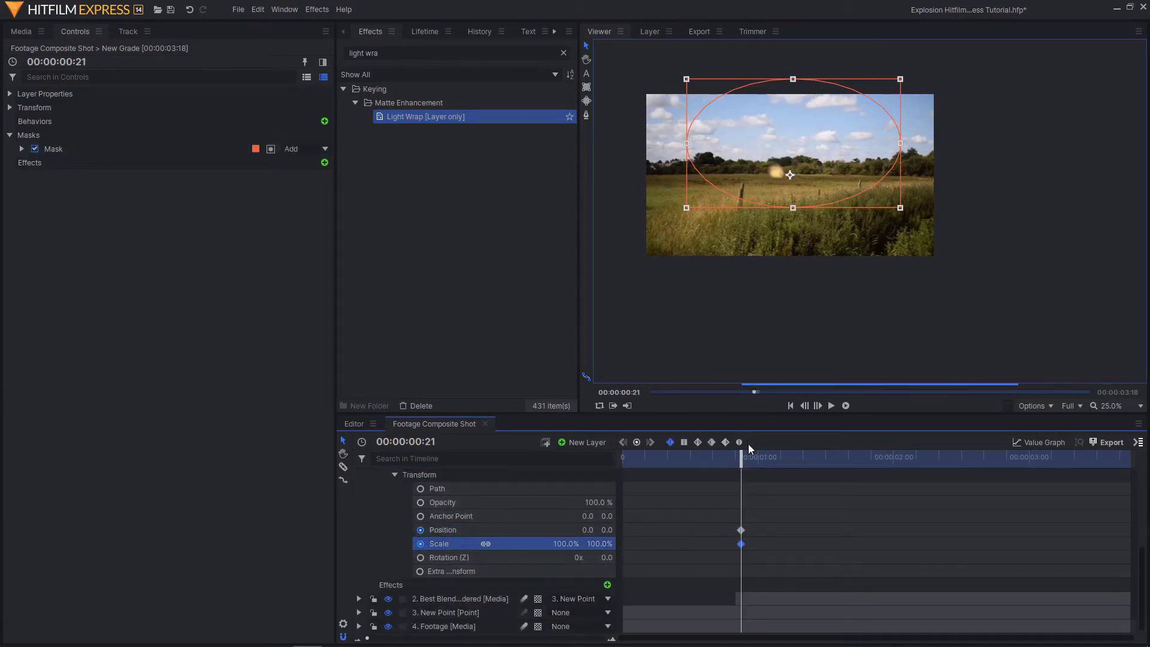
key(Right)
drag(904, 143, 815, 143)
mouse_move(793, 80)
mouse_down()
mouse_move(793, 95)
mouse_move(793, 63)
mouse_move(793, 103)
mouse_up()
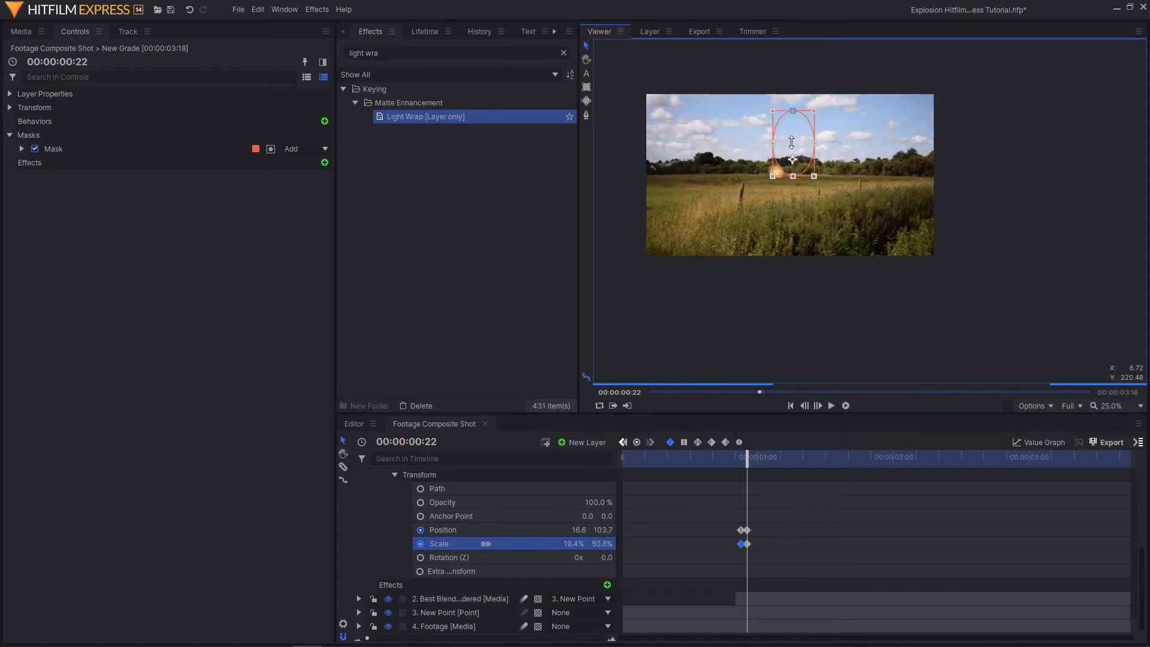
mouse_move(792, 142)
mouse_down()
mouse_move(782, 131)
mouse_move(776, 149)
mouse_up()
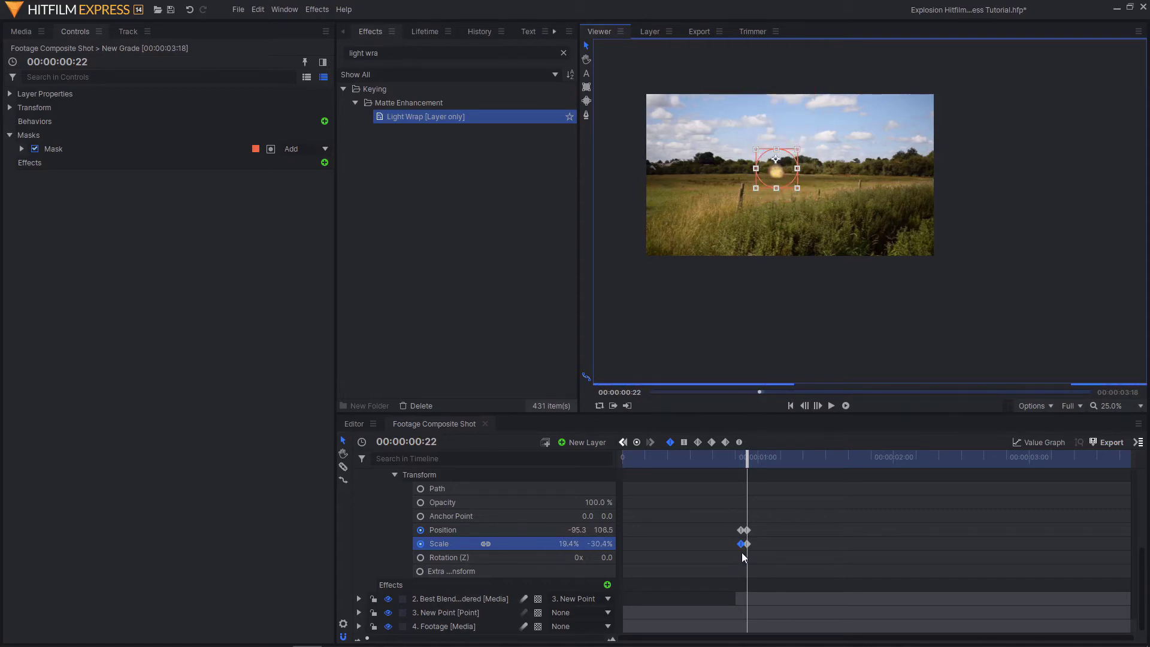
- Later in the shot, enlarge the mask and raise it to fit the grown explosion
mouse_move(742, 557)
mouse_down()
mouse_move(723, 509)
mouse_move(738, 558)
mouse_up()
click(856, 466)
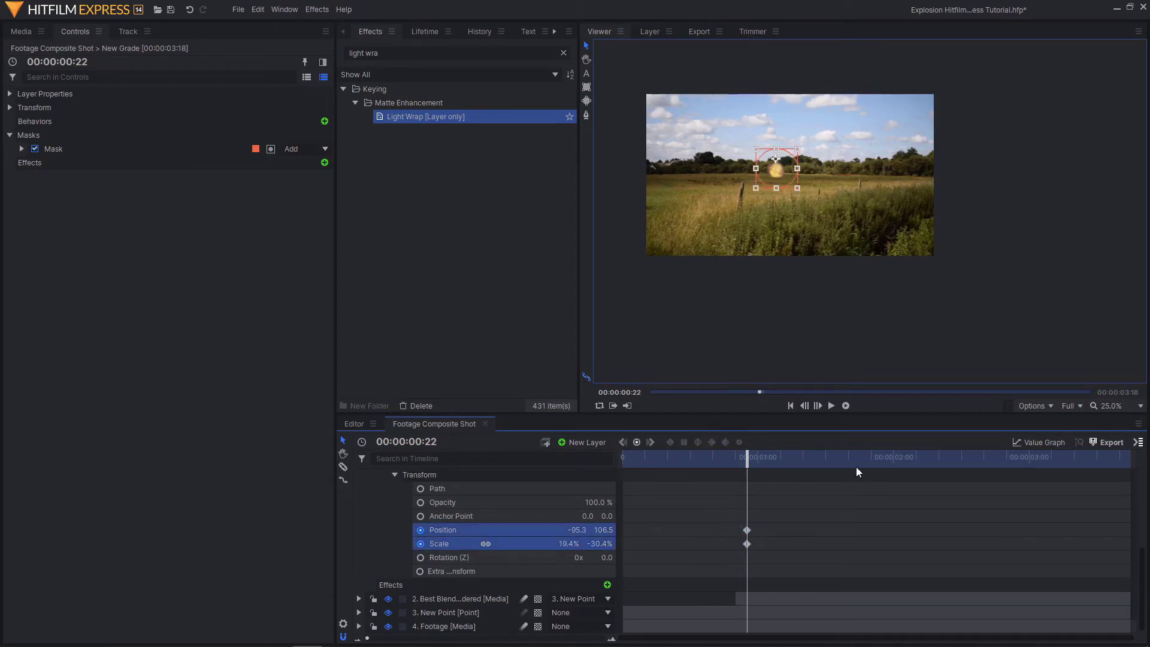
drag(740, 456, 862, 461)
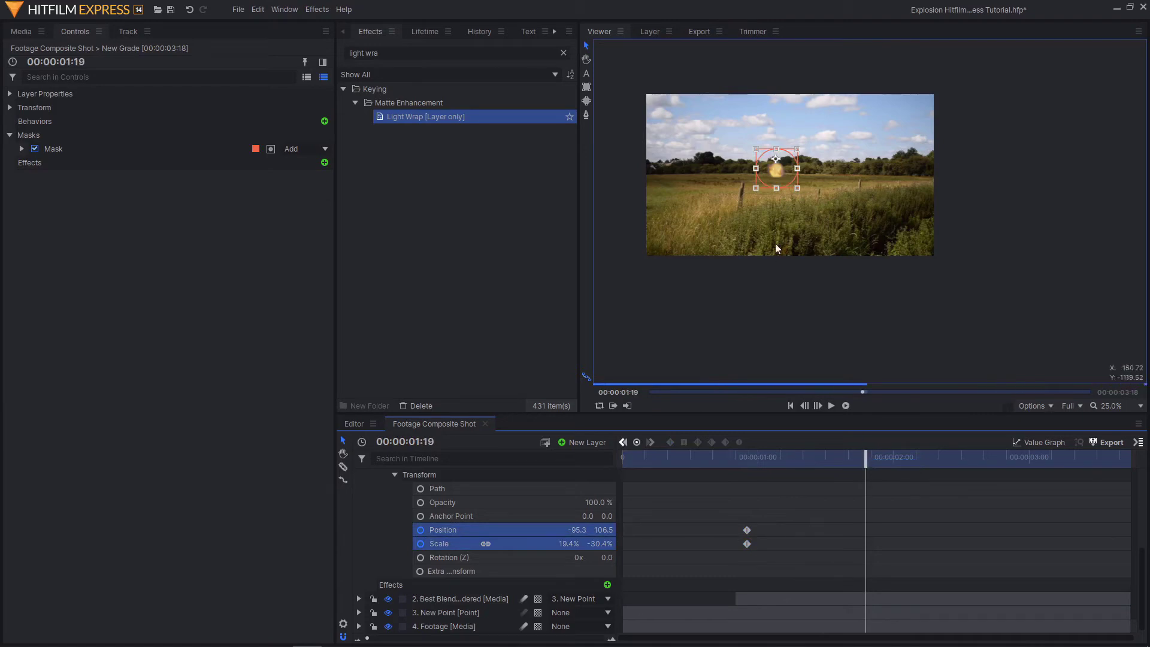
drag(797, 147, 840, 107)
drag(768, 172, 767, 125)
drag(872, 461, 1147, 467)
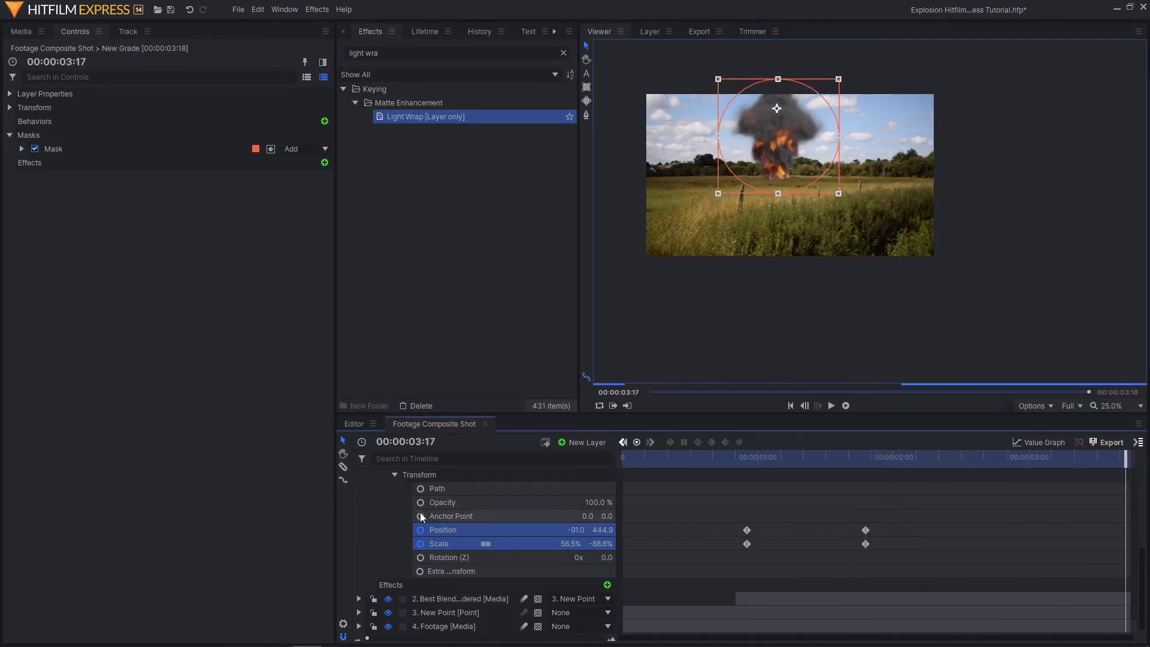
scroll(419, 512, up, 5)
- Set the grade mask's Feather Length to 141 px
click(382, 543)
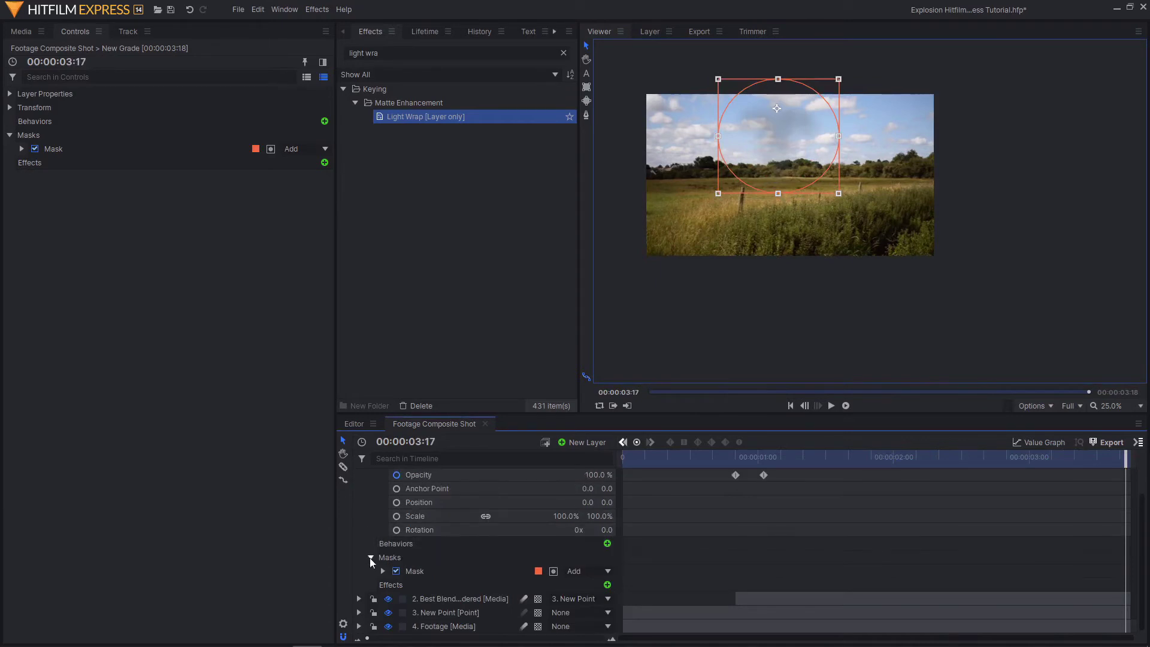
click(447, 569)
click(383, 571)
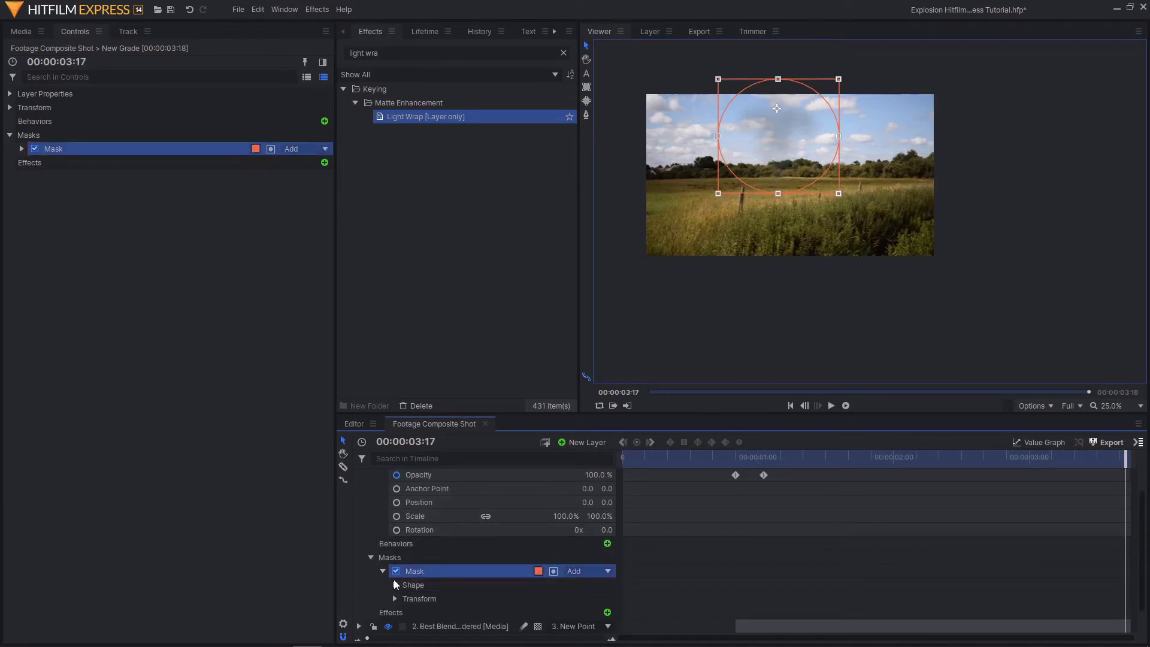
click(394, 585)
scroll(469, 553, down, 3)
drag(596, 544, 592, 539)
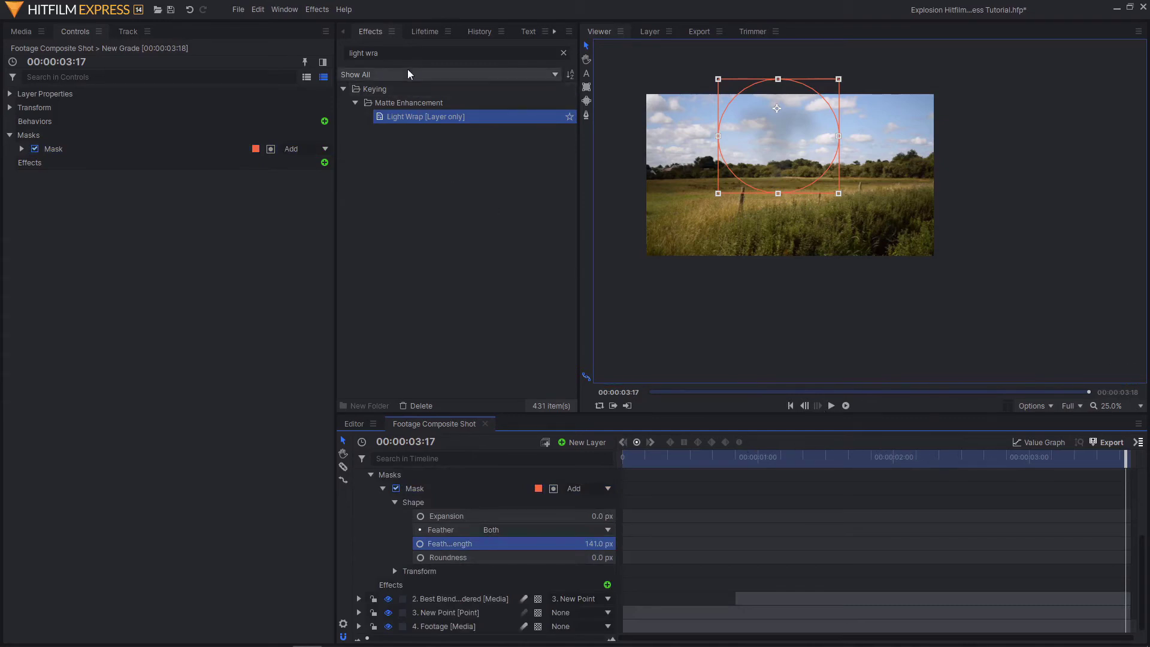
- Search Effects for 'heat dist' and apply Heat Distortion to the New Grade layer
triple_click(366, 53)
key(BackSpace)
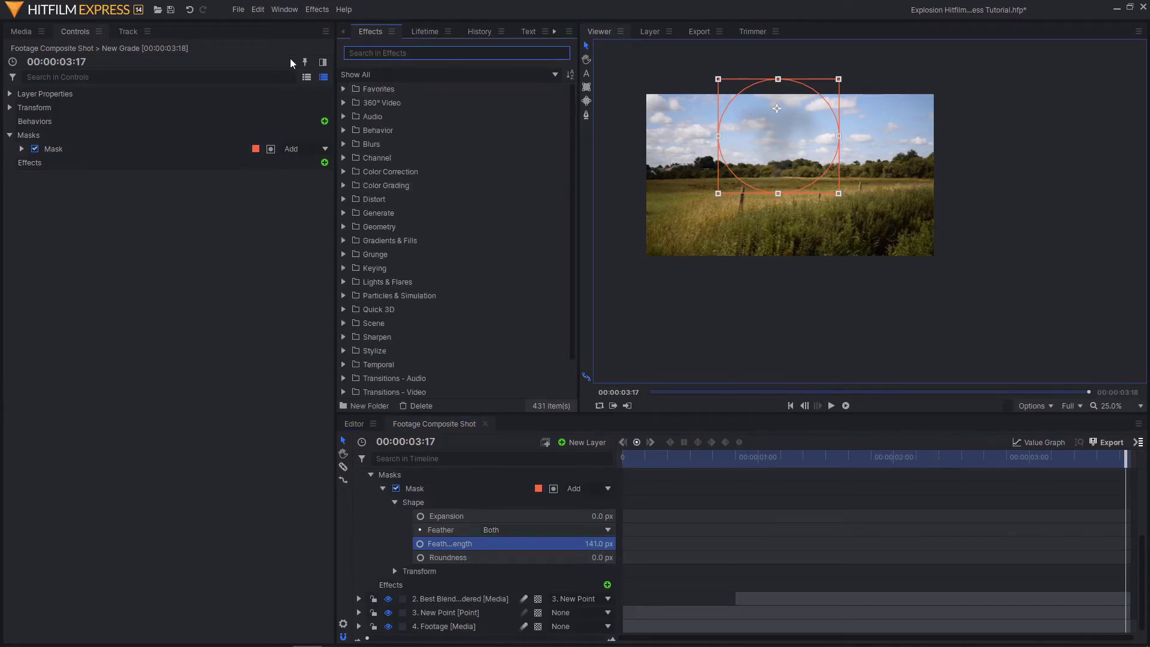
text(heat di)
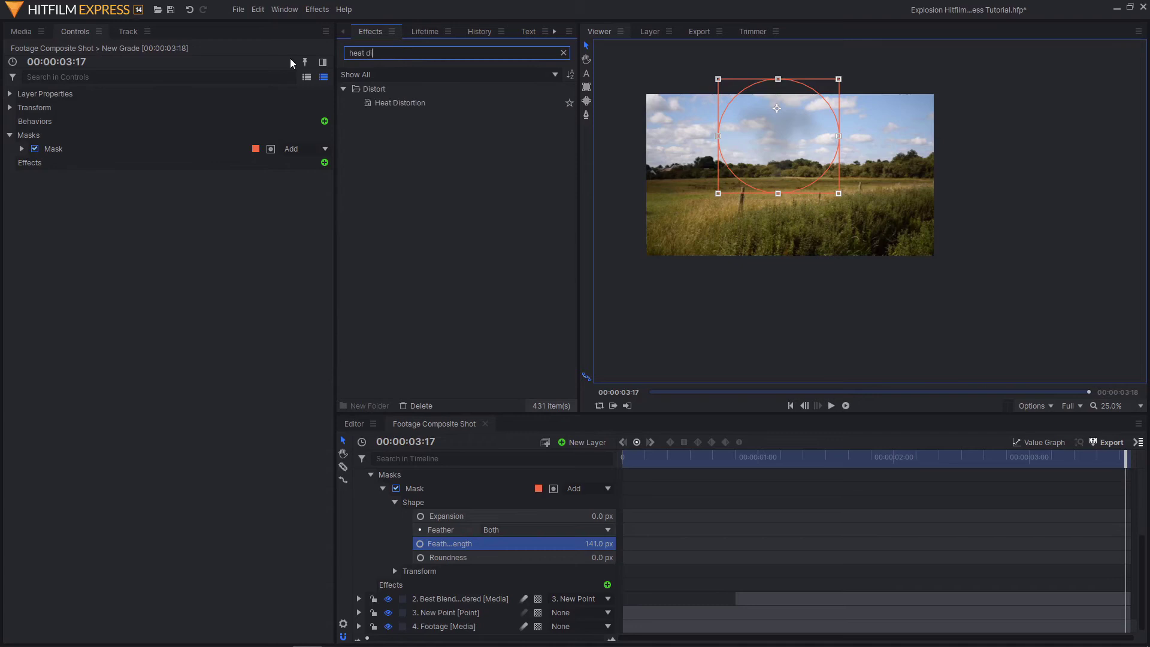
text(st)
click(396, 103)
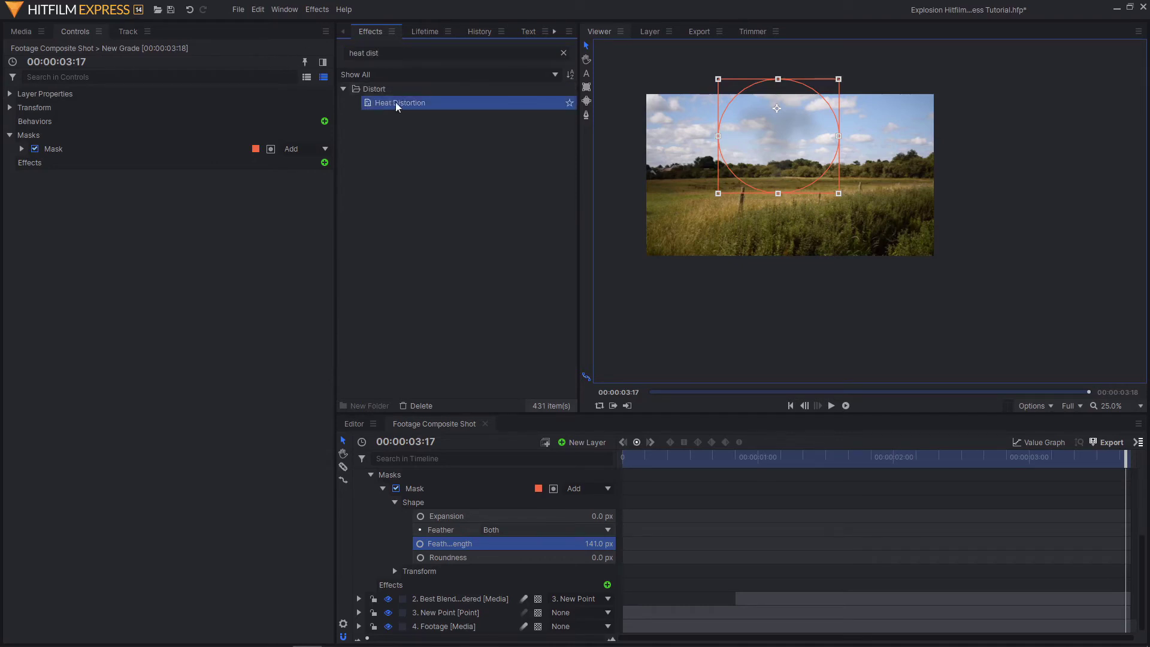
drag(395, 106, 457, 476)
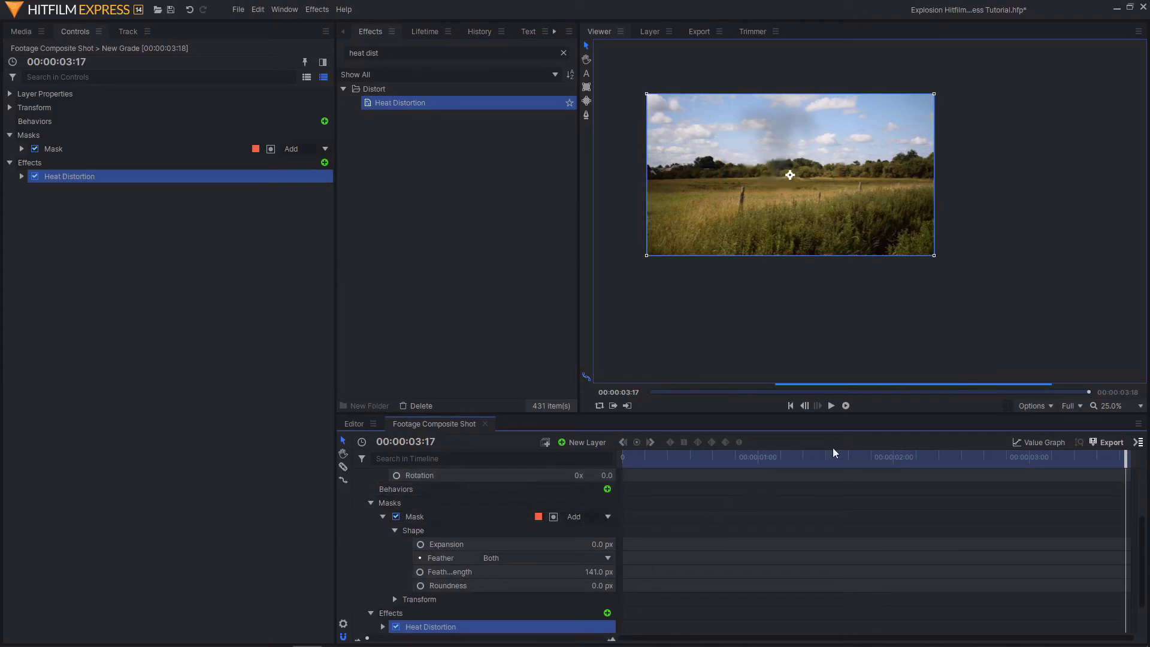
click(928, 457)
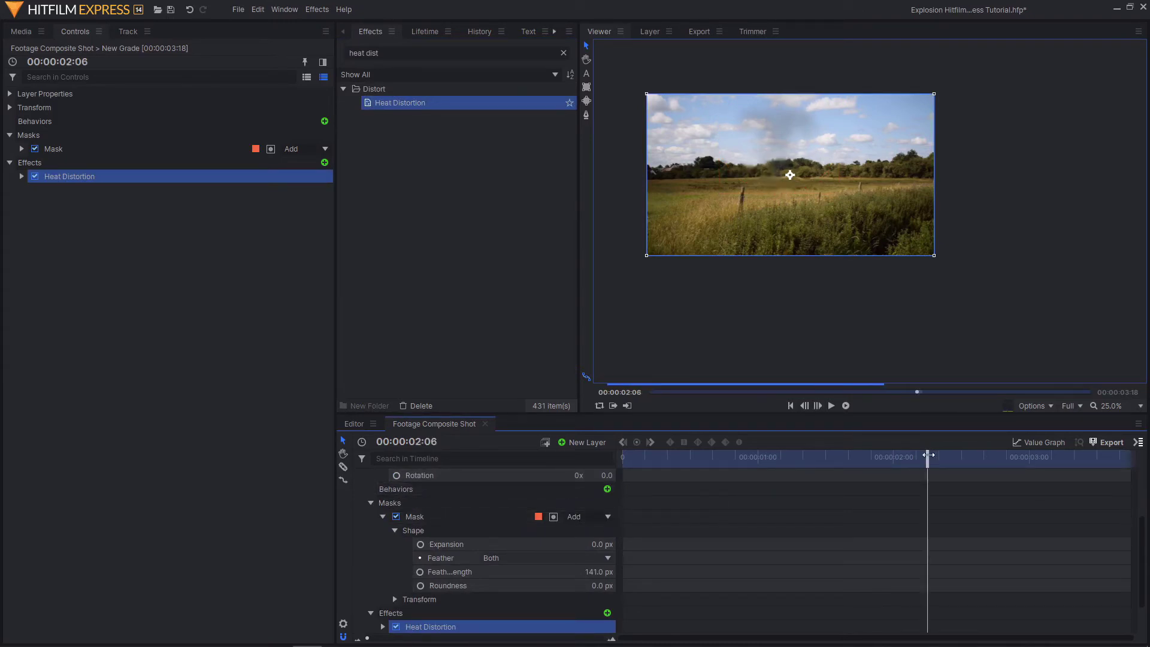
click(889, 462)
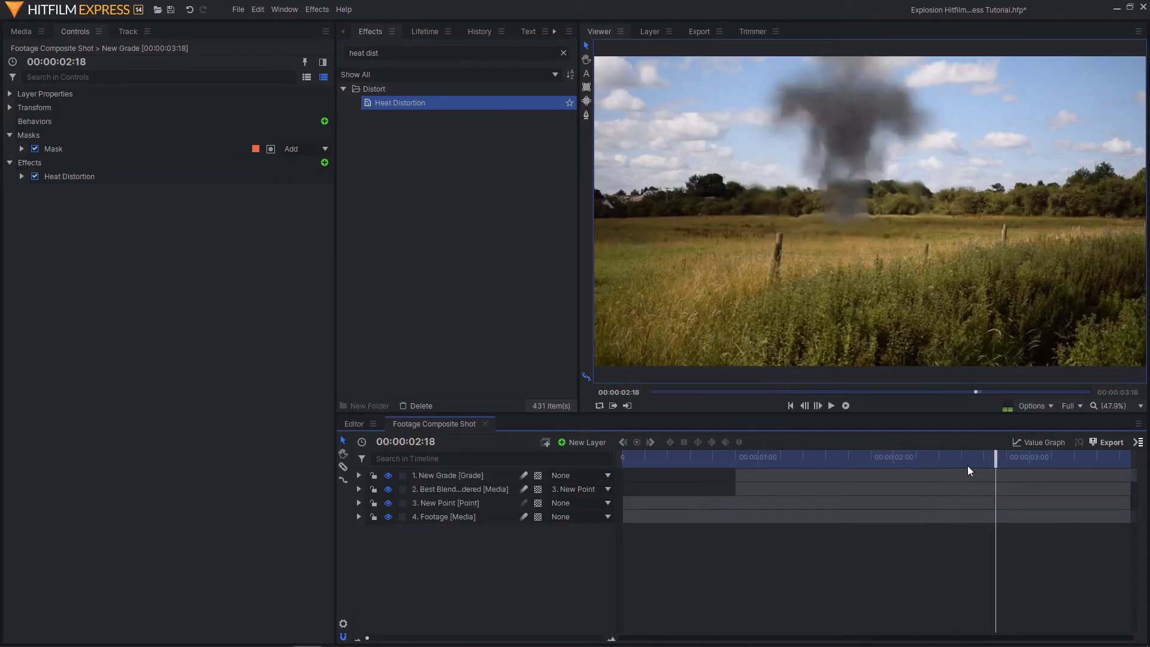
- Return to 00:00:01:02 and play the composite to preview the heat distortion
click(783, 473)
click(770, 457)
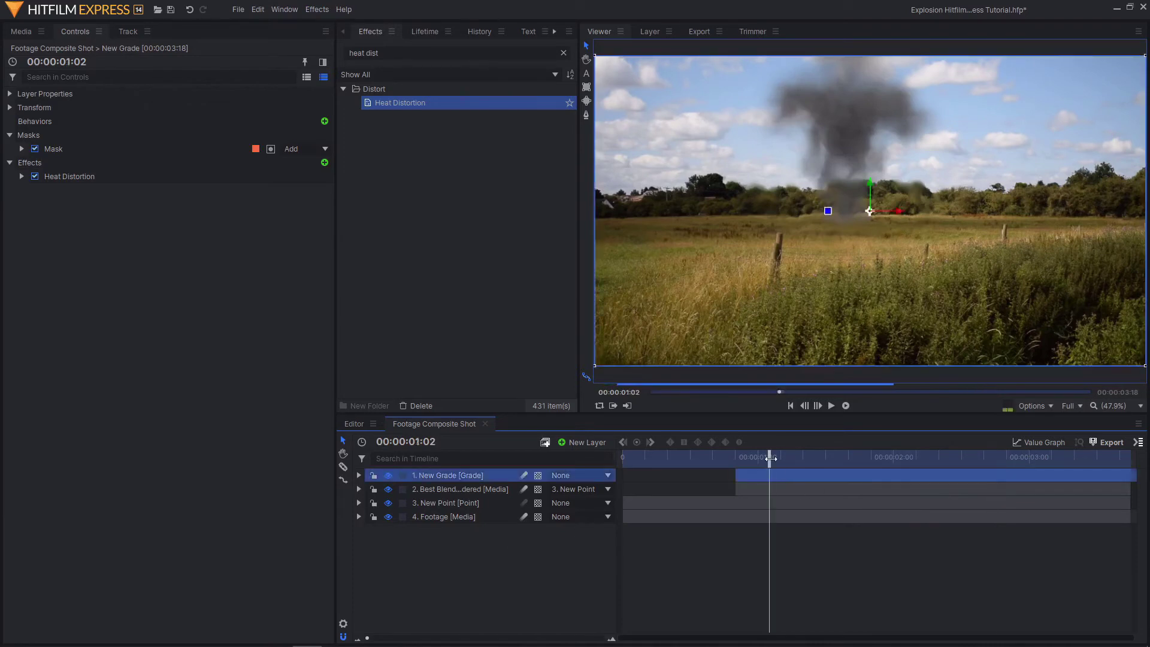
click(568, 561)
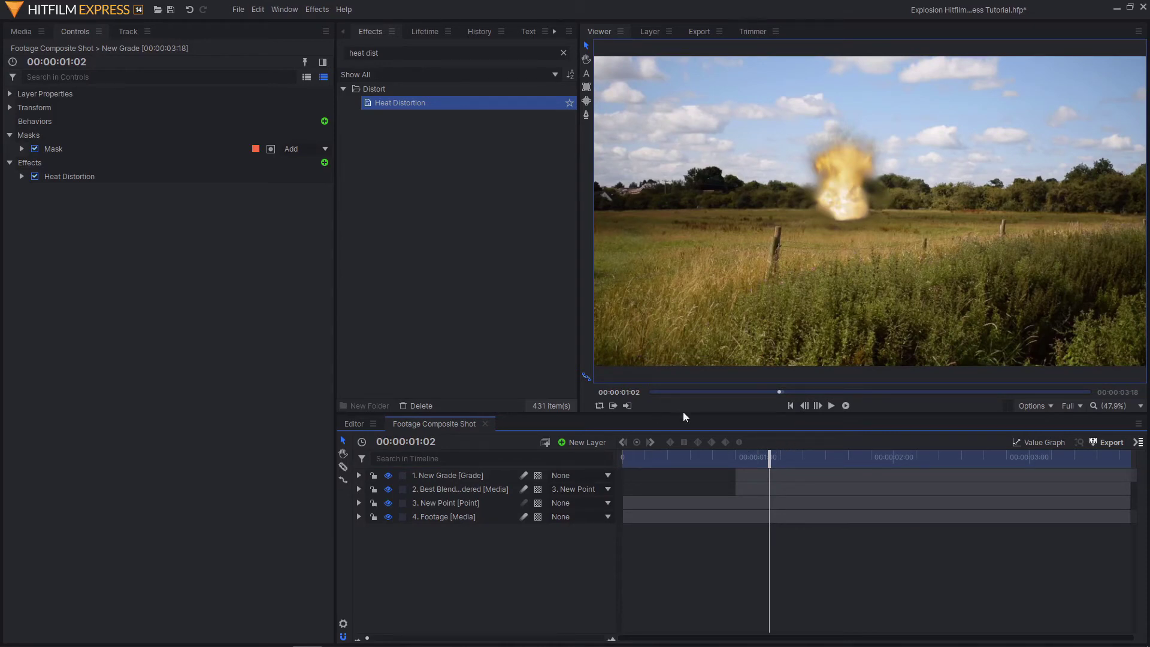
click(831, 405)
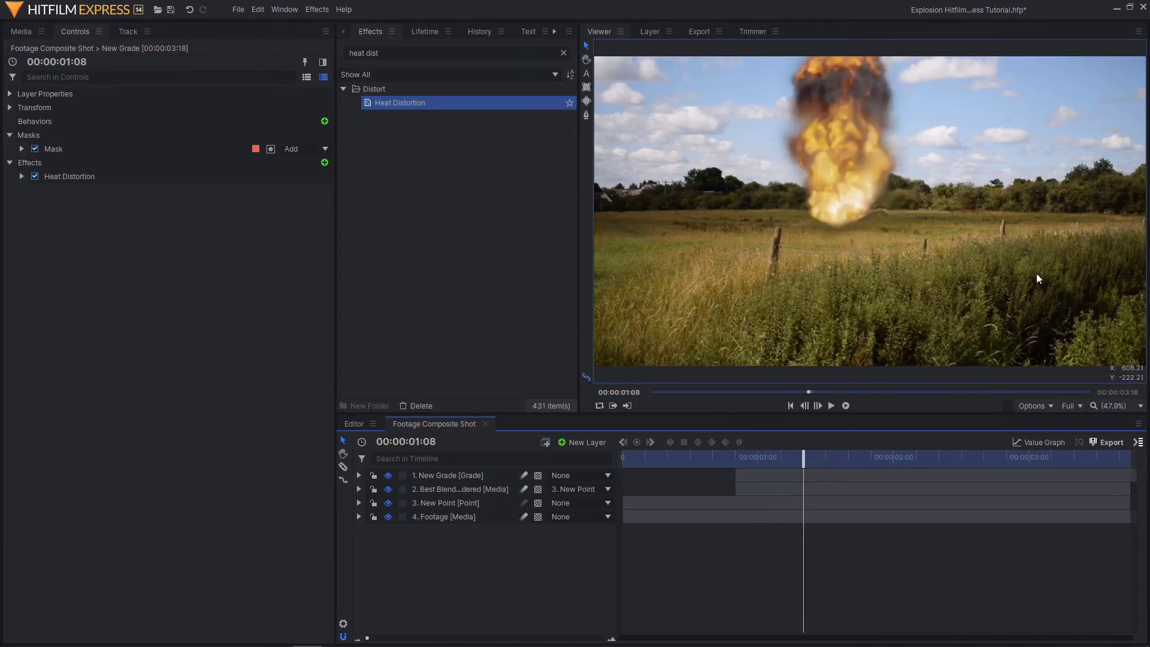
scroll(1036, 273, down, 2)
- Create a pale yellow plane named 'Yellow Plane' and shift its start to about 00:00:00:21
click(580, 444)
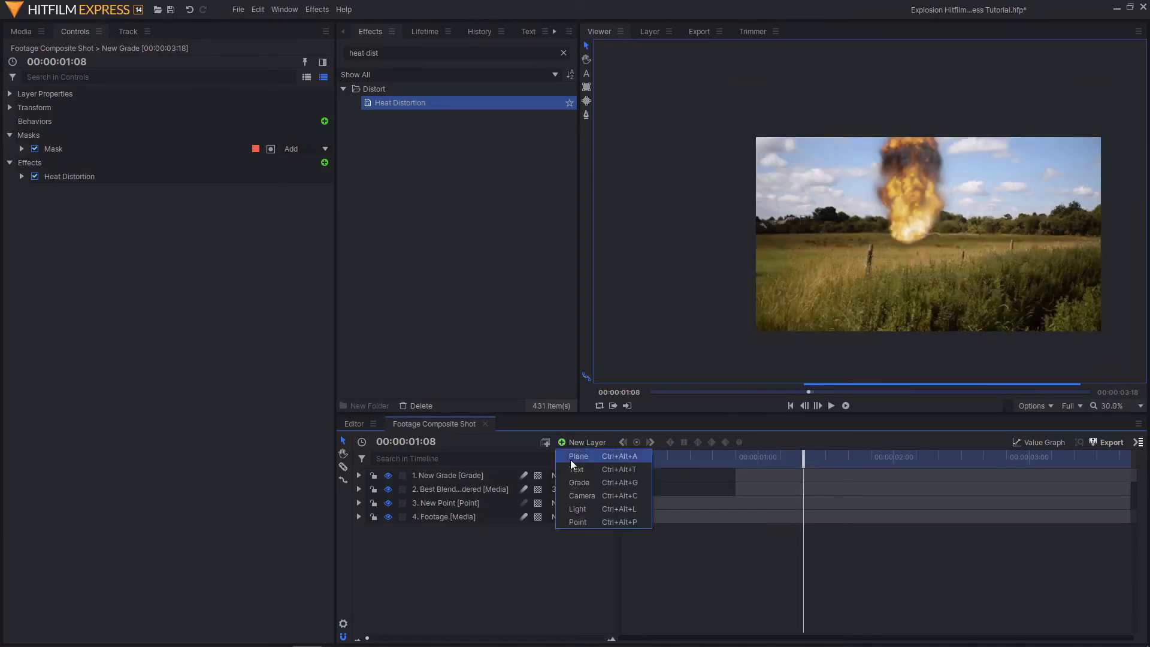
click(580, 456)
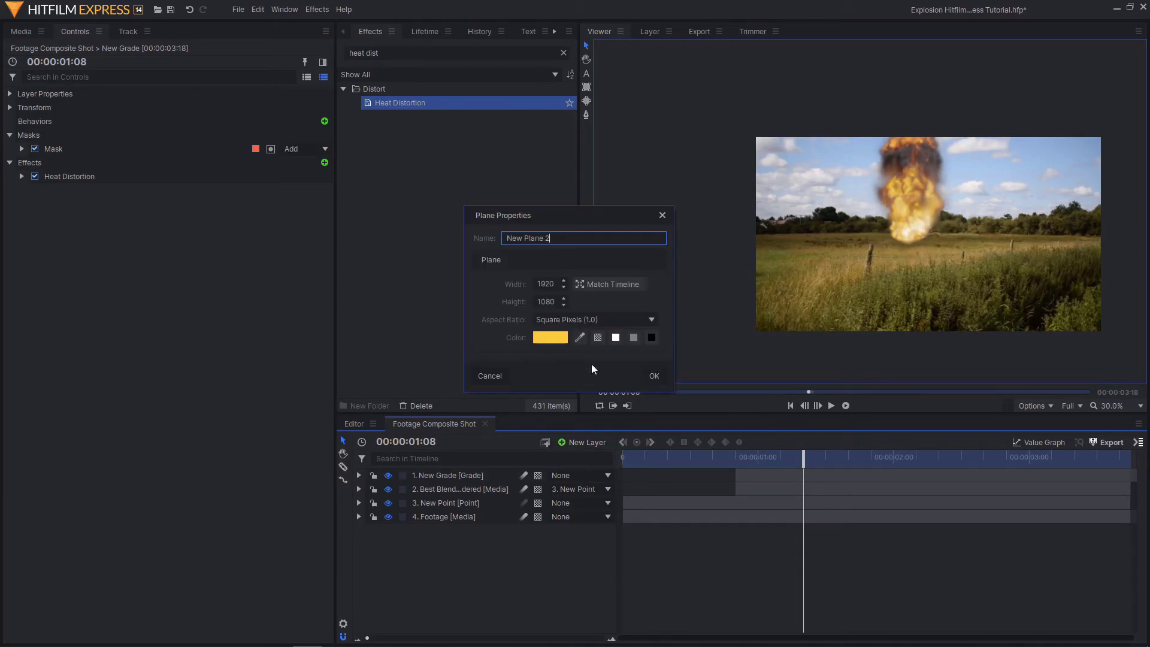
click(563, 337)
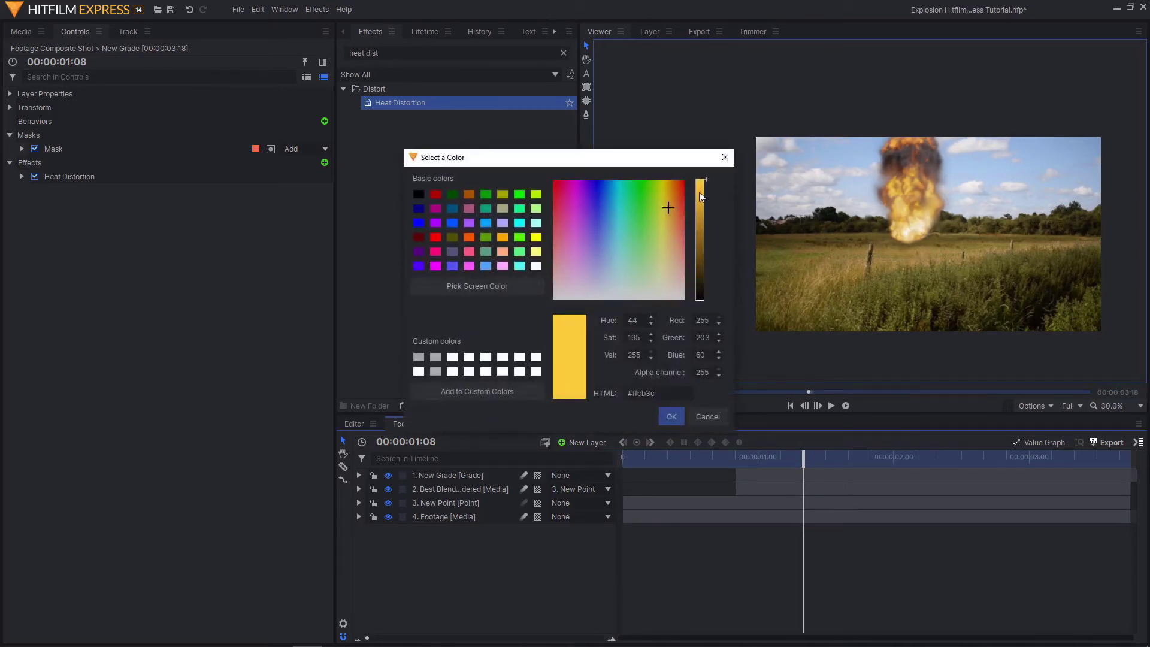
drag(666, 203, 663, 252)
click(670, 417)
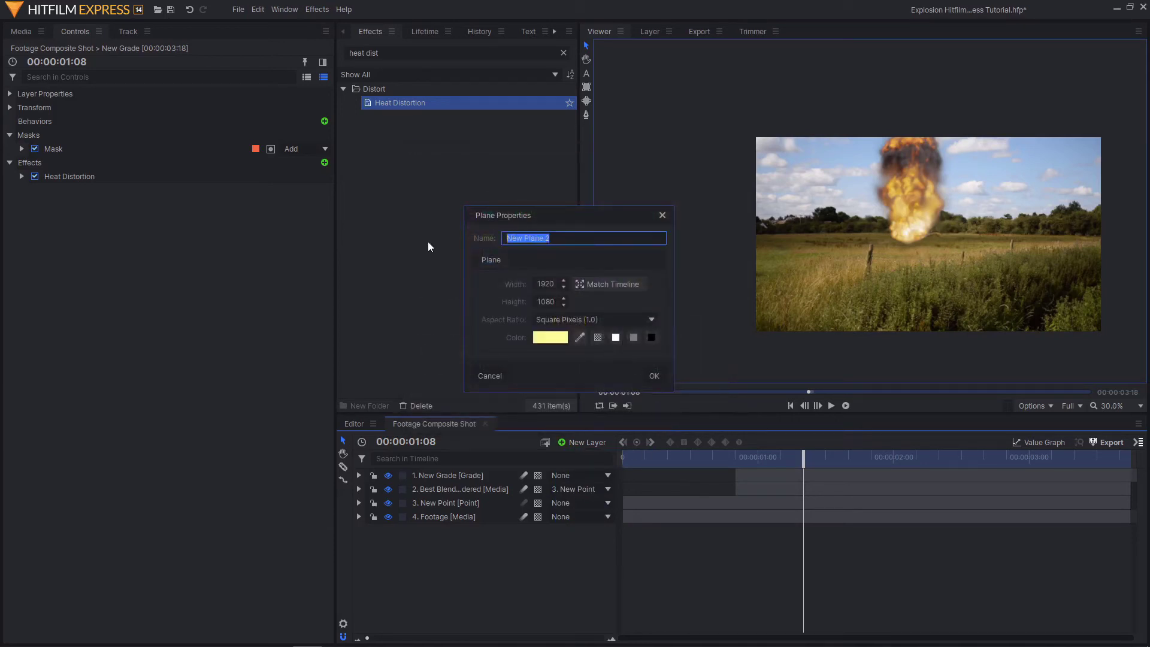
text(Yellow Plane)
key(Return)
drag(677, 474, 779, 469)
click(741, 456)
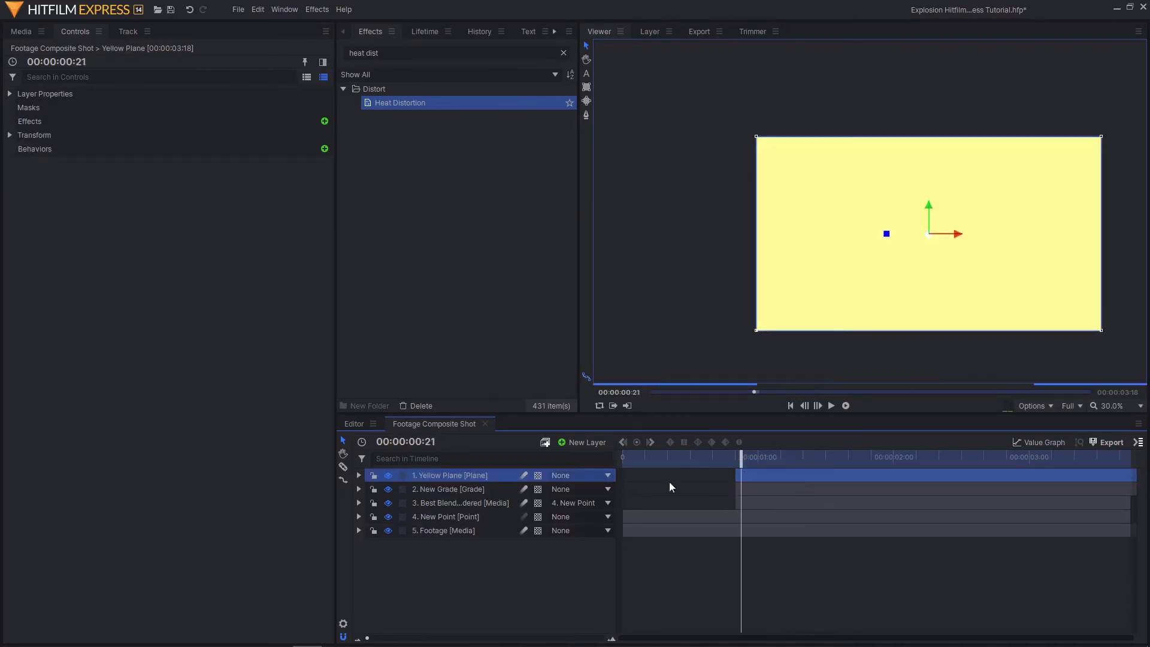
- Keyframe Yellow Plane's opacity at 0% on 00:00:00:20, then 25% one frame later
click(359, 475)
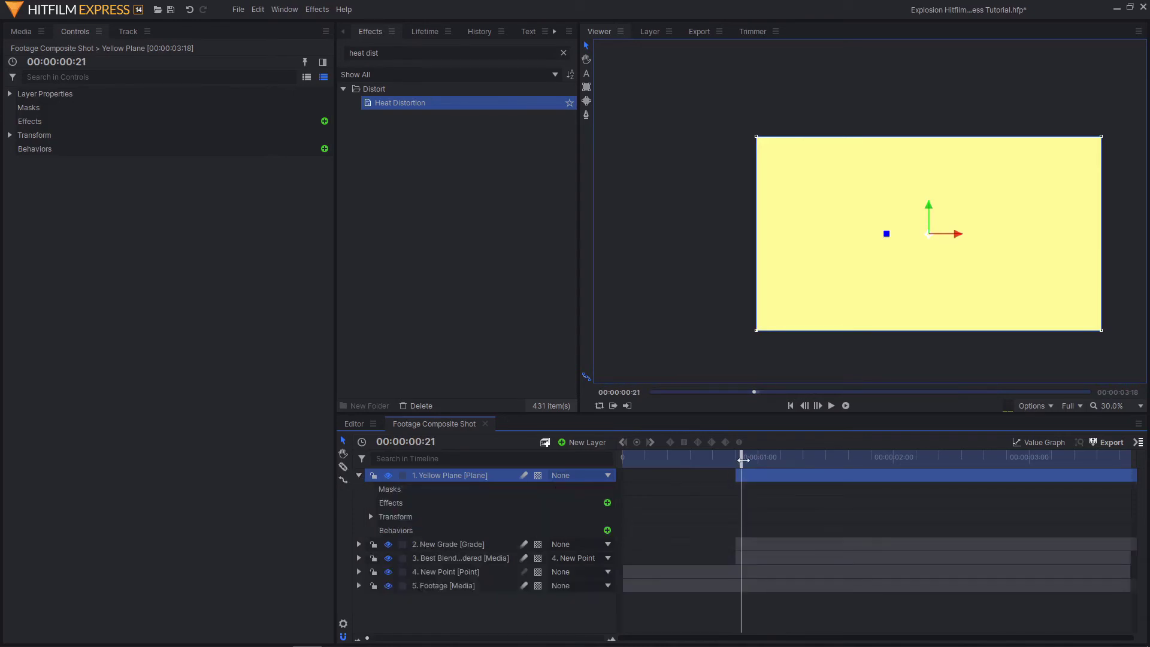
click(737, 458)
click(371, 516)
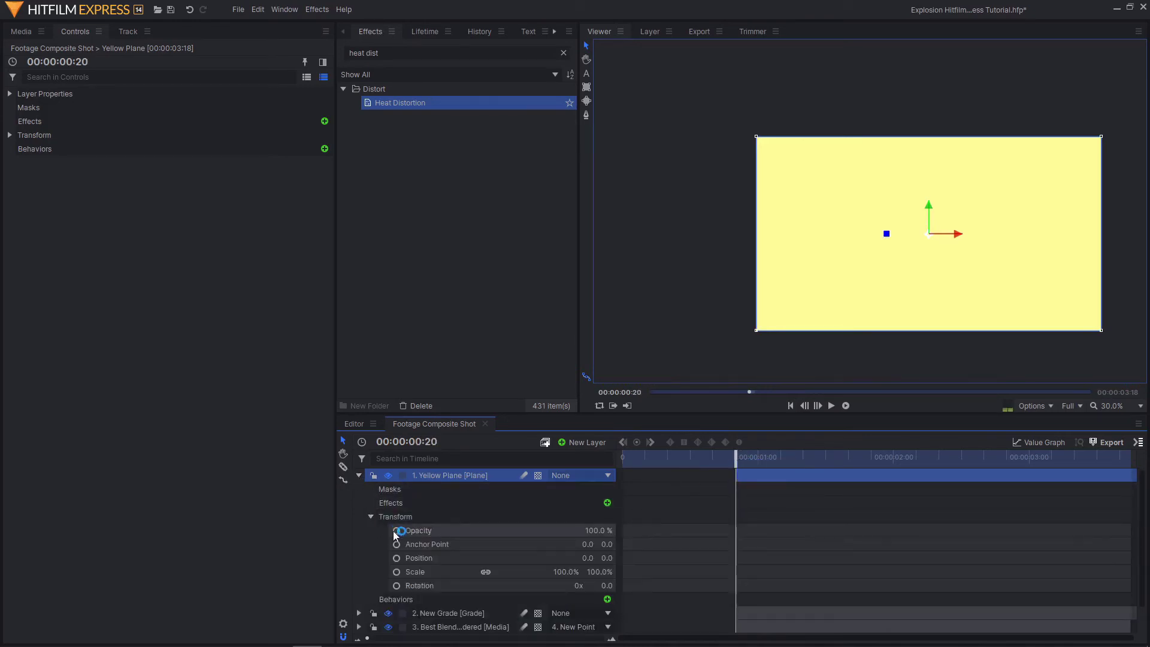
click(574, 529)
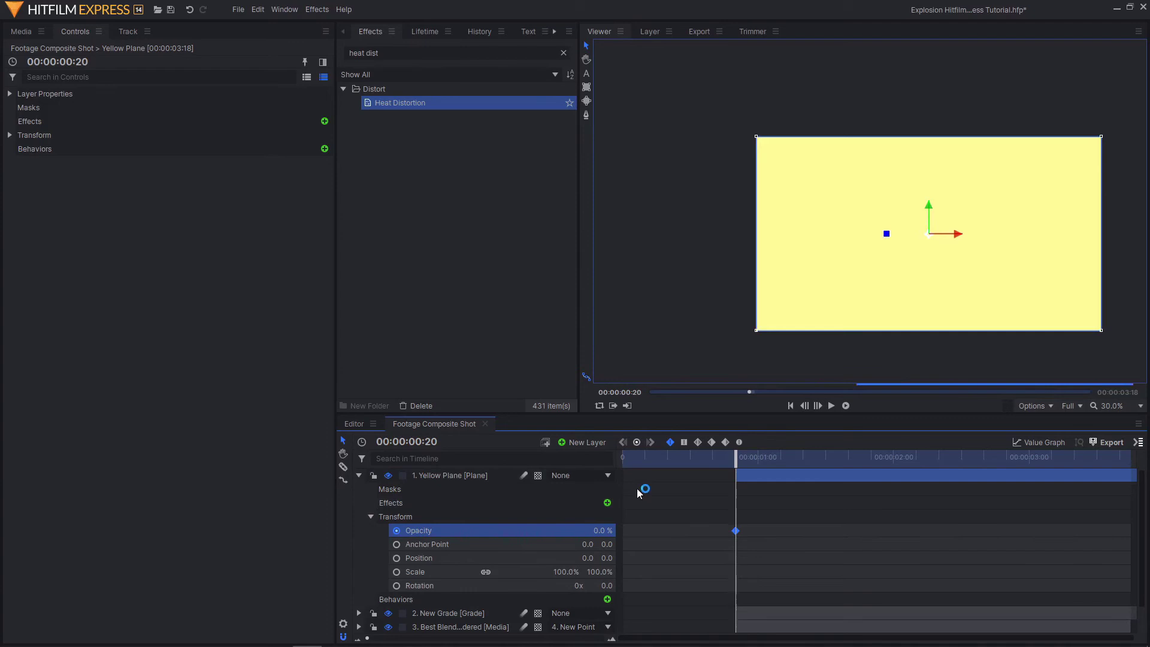
key(Right)
key(Right)
key(Right)
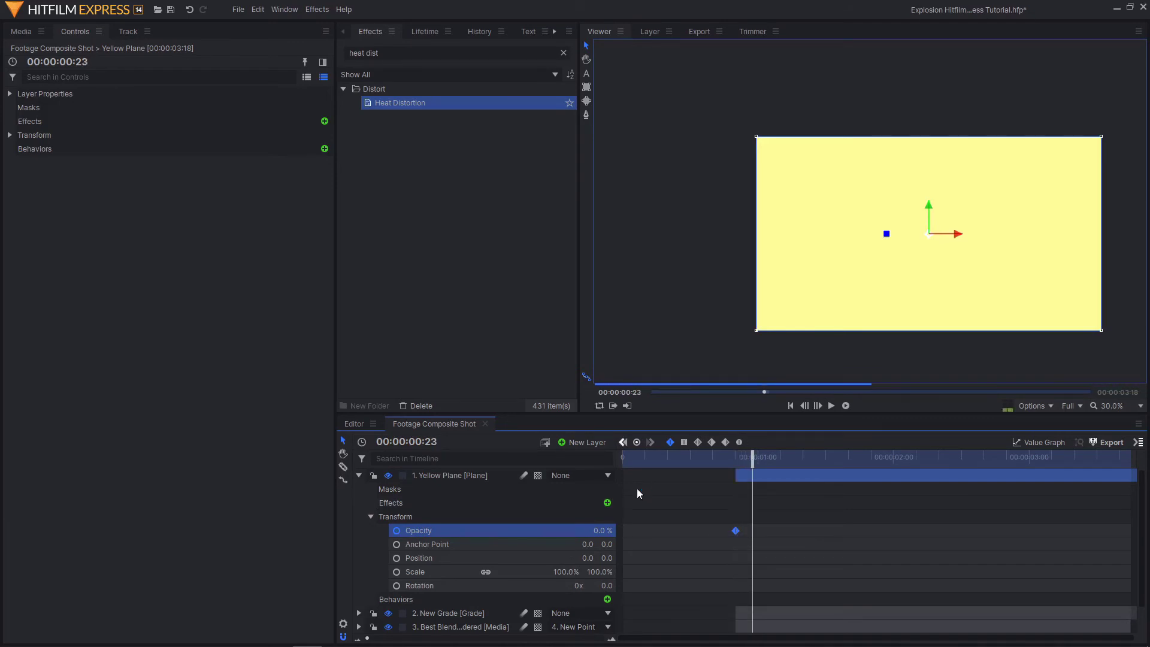
click(604, 530)
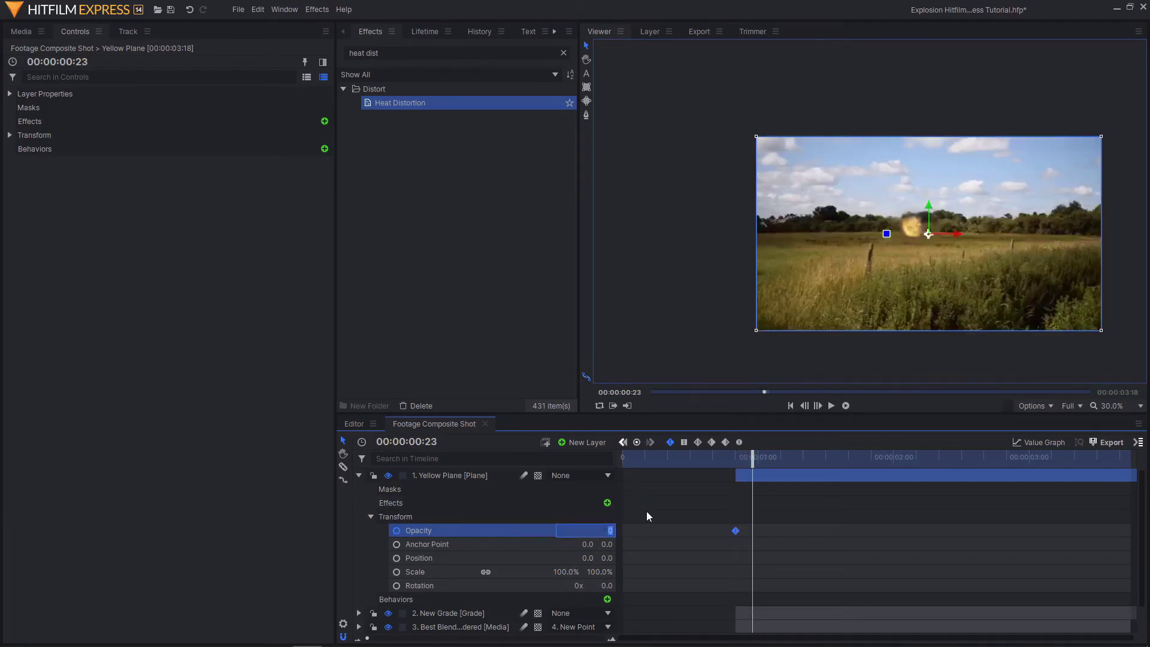
text(25)
key(Return)
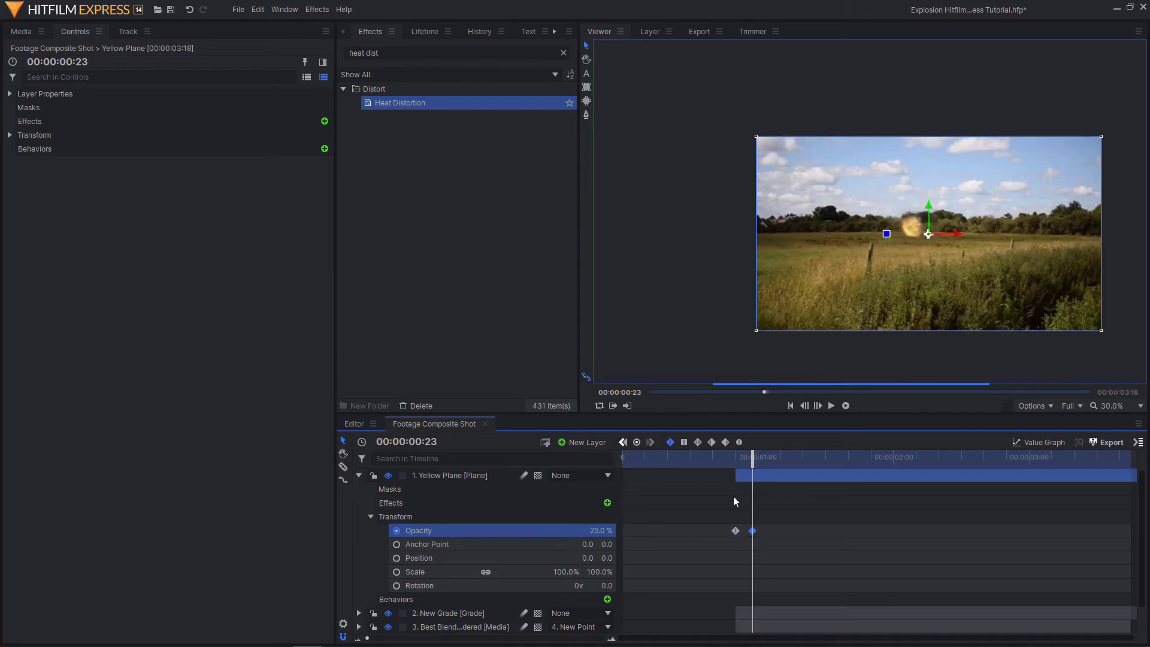
- Play back the yellow flash with the explosion and check the fade around 00:00:01:07
drag(749, 526, 781, 497)
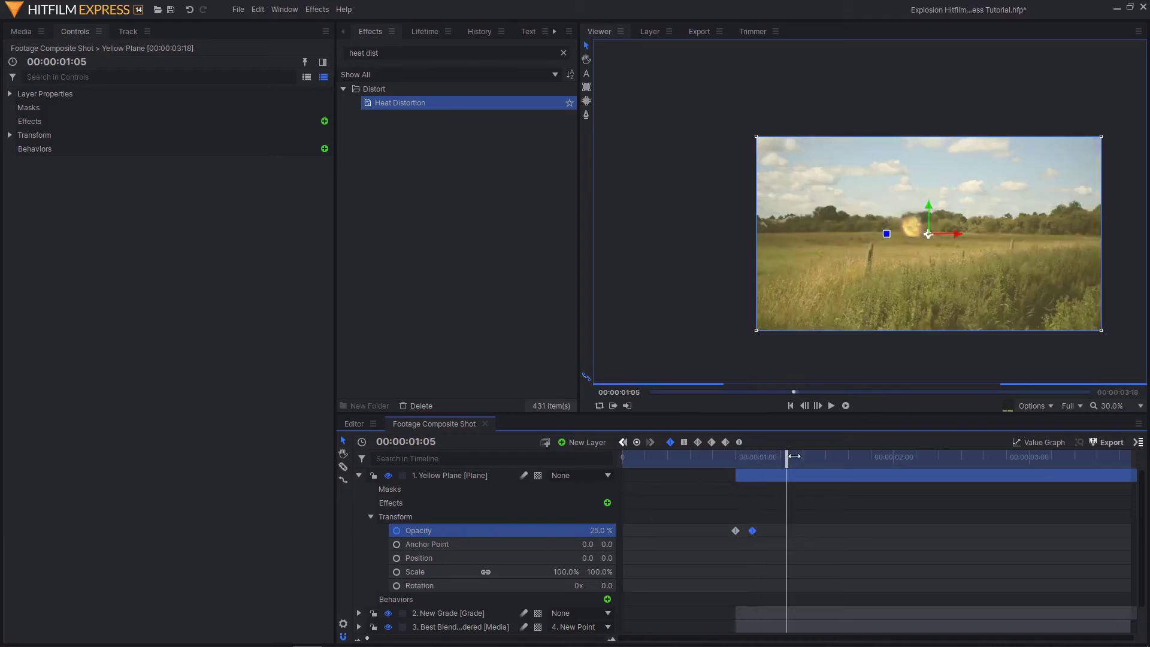
drag(794, 456, 846, 456)
key(space)
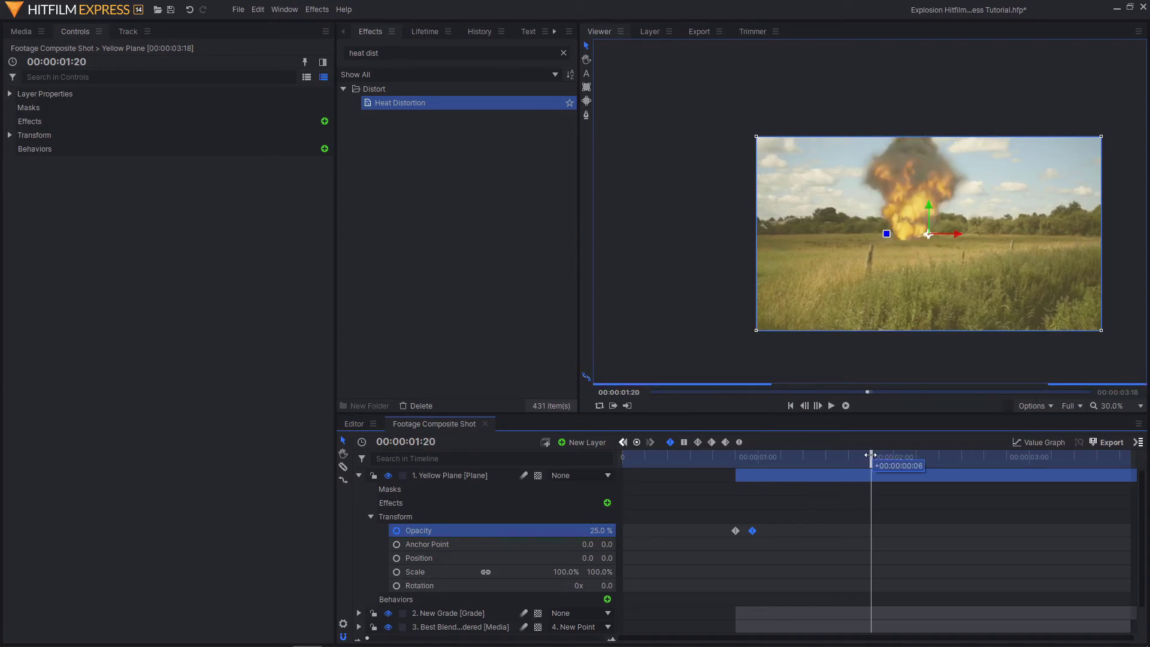
drag(933, 457, 797, 458)
click(782, 473)
scroll(817, 211, down, 1)
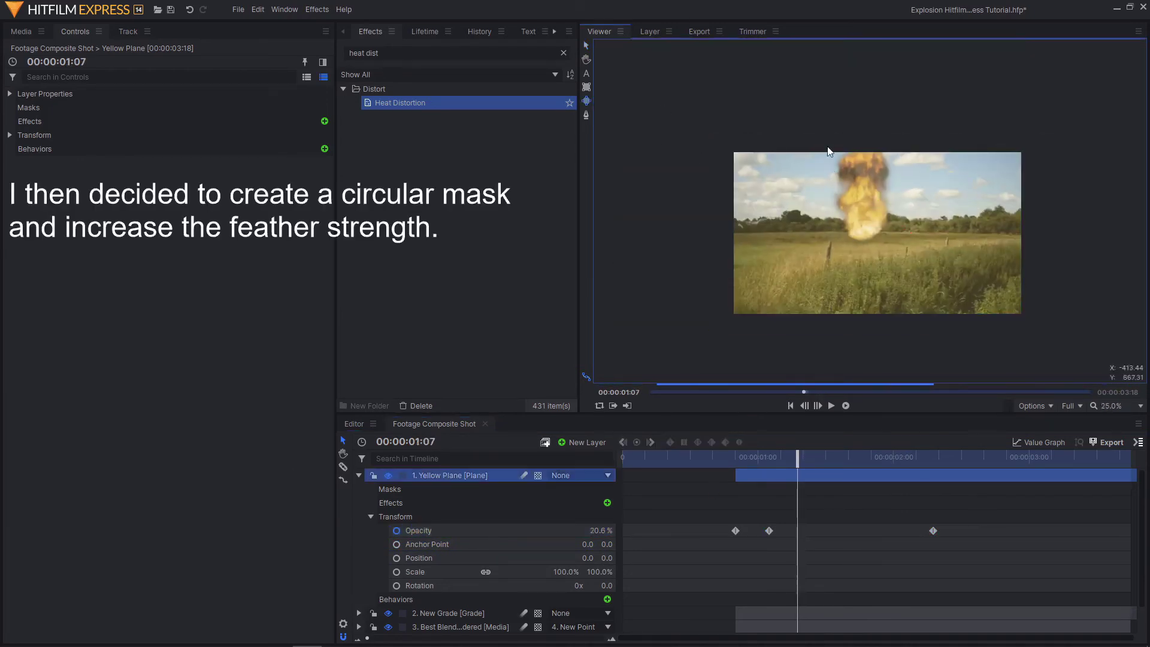
- Draw an elliptical mask around the explosion on the Yellow Plane layer
drag(817, 133, 916, 257)
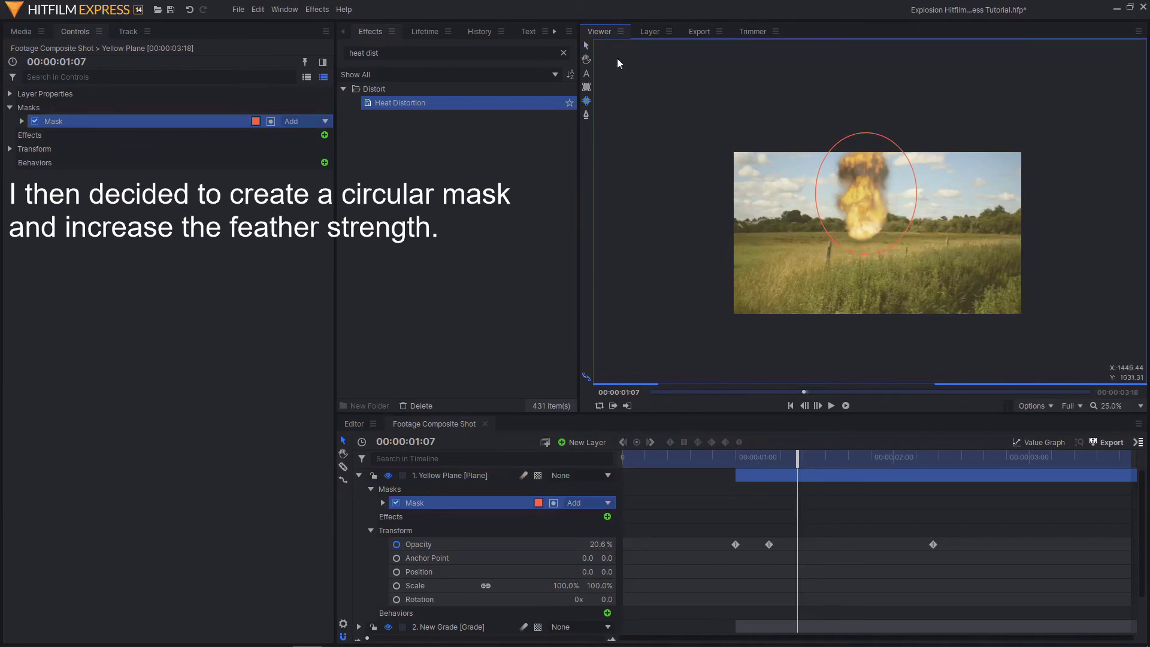
click(586, 45)
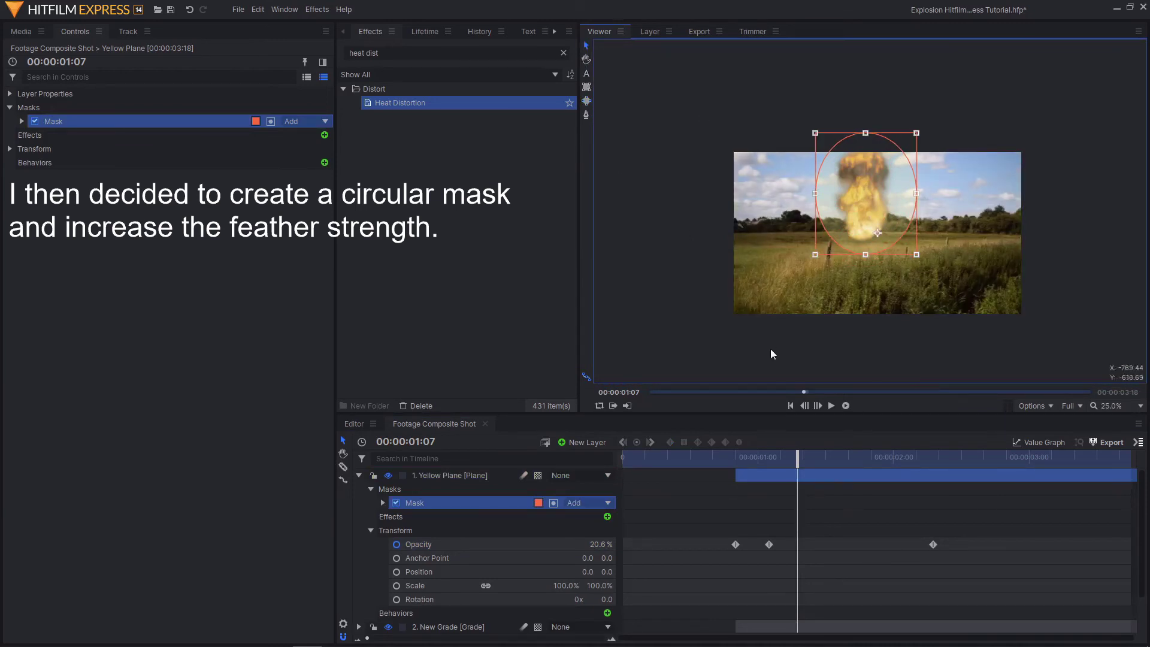
drag(784, 459, 736, 460)
- Raise the mask's feather in Mask > Shape to soften its edge
click(372, 530)
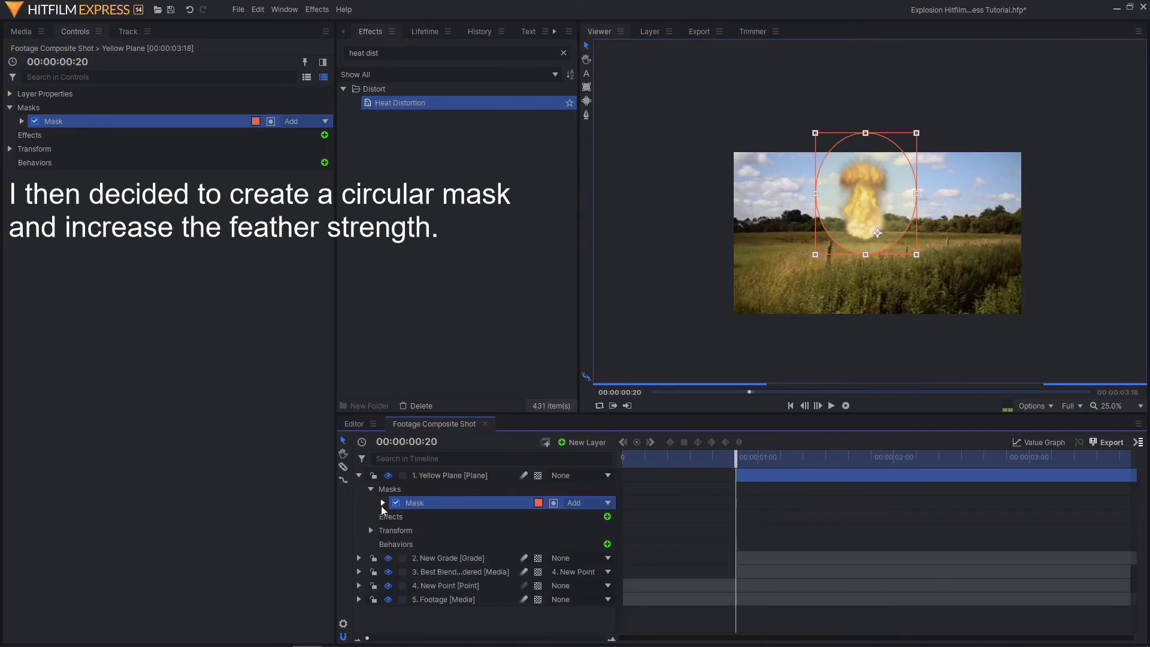
click(382, 504)
click(395, 516)
click(606, 548)
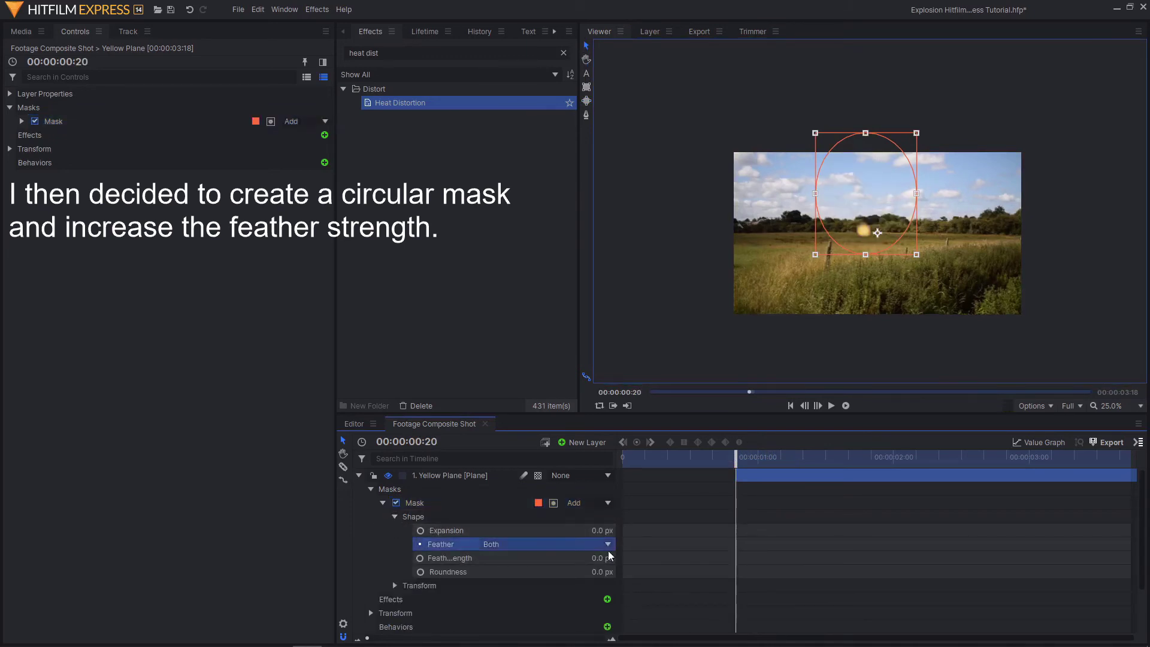
drag(609, 552, 727, 553)
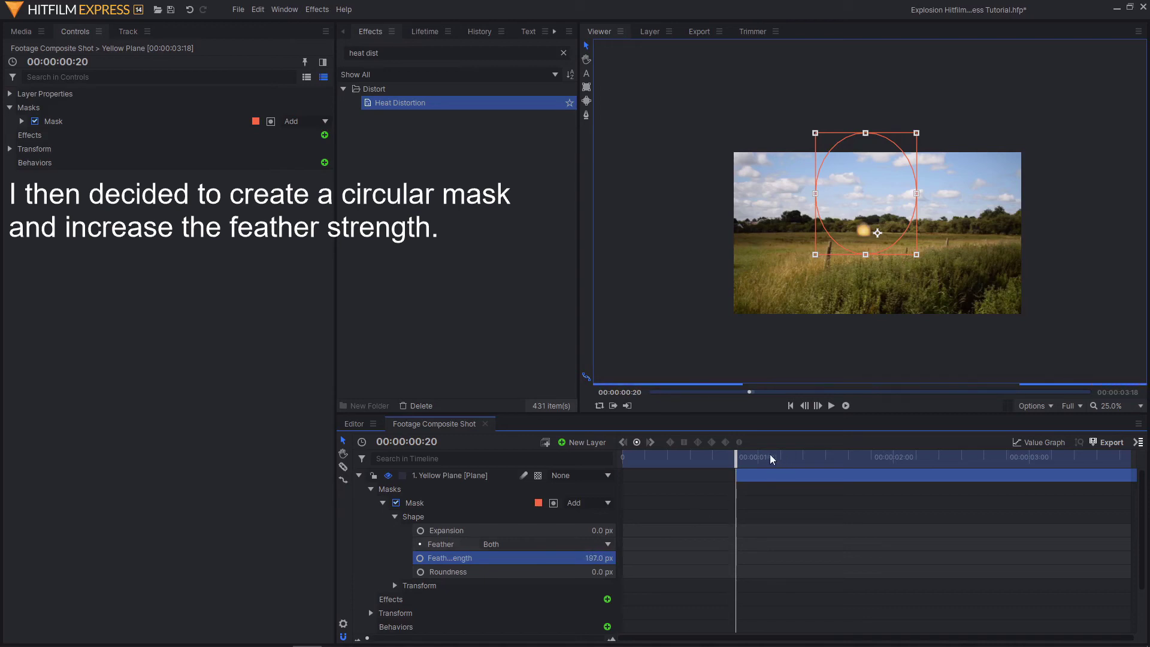
- Keyframe the mask's Position and Scale, squashing it flat onto the fireball at the start
click(395, 520)
click(393, 531)
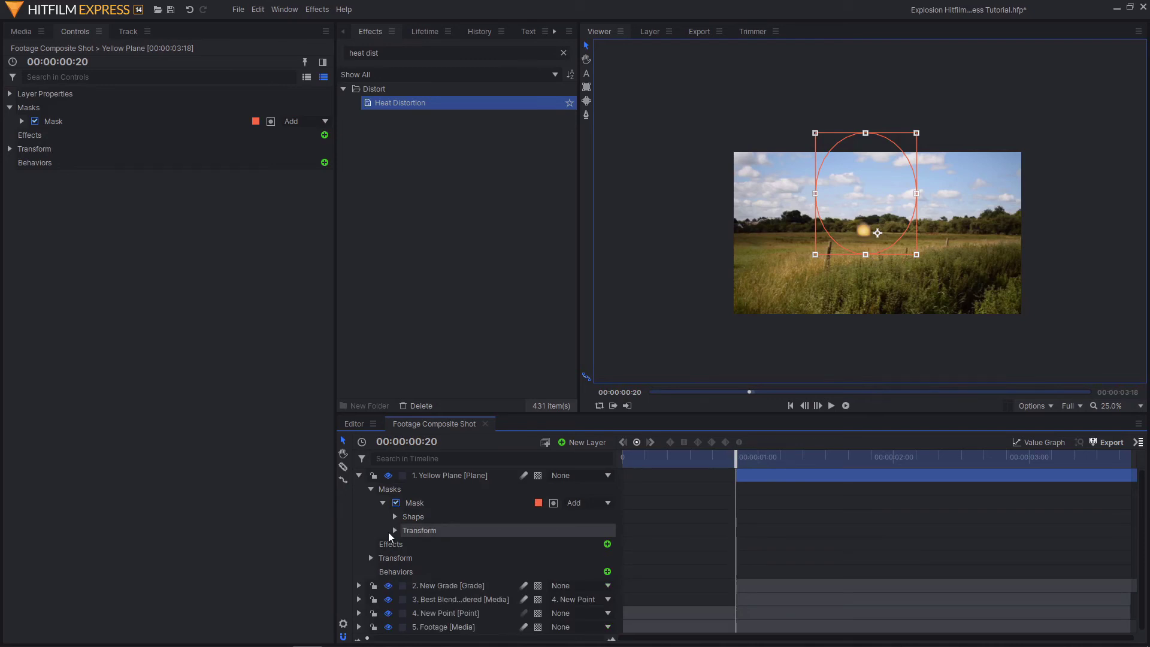
click(393, 531)
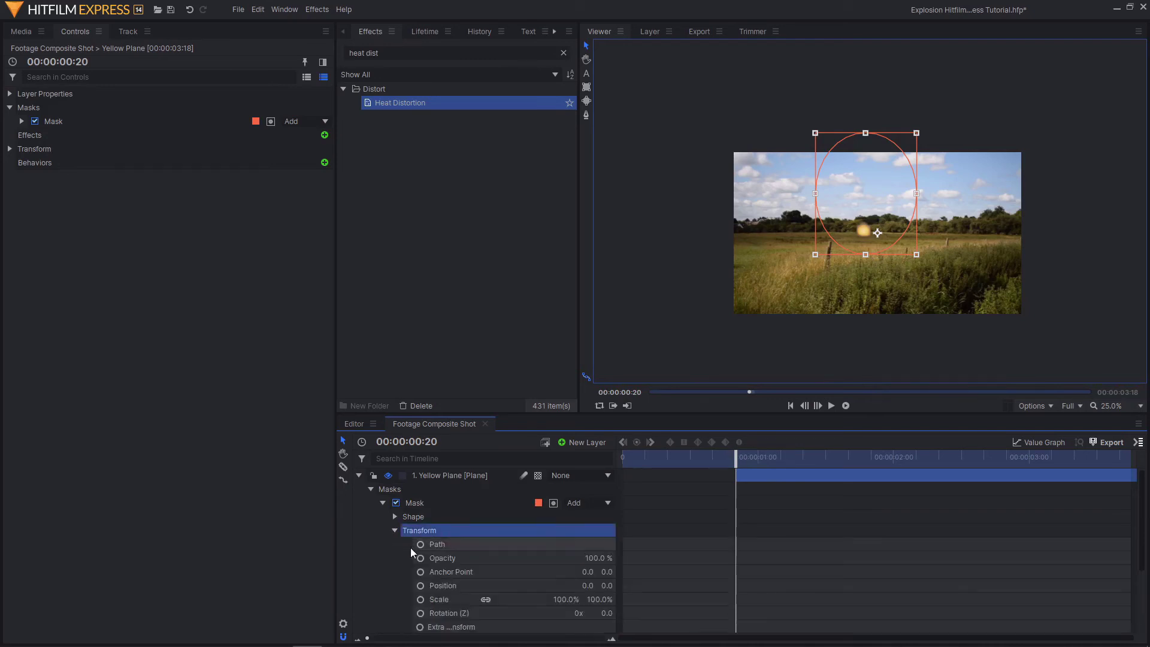
click(421, 585)
click(421, 600)
drag(916, 133, 917, 171)
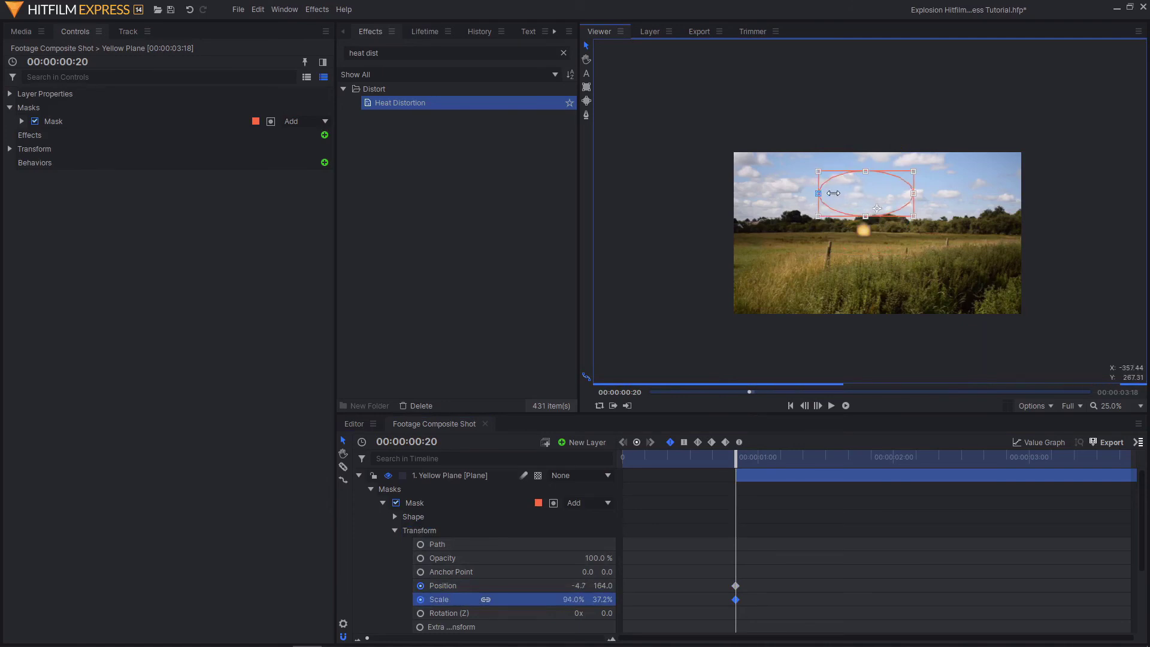
drag(816, 194, 863, 227)
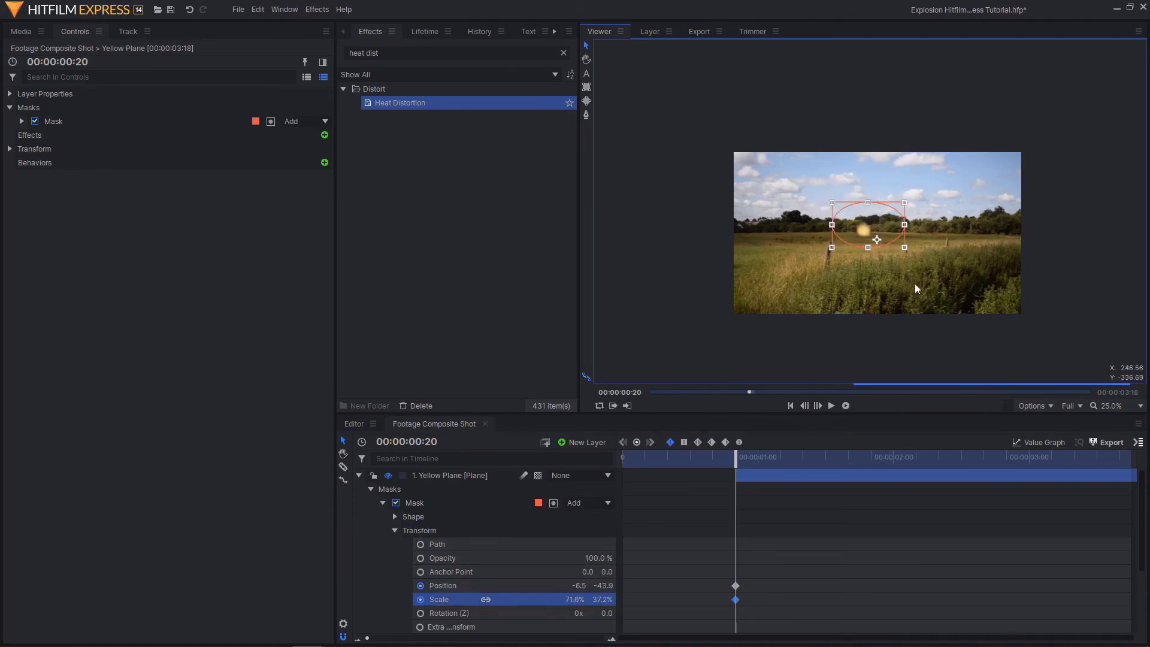
- Grow and raise the mask over later frames, reaching 109.6% × 105.3% by 00:00:01:12
key(Right)
key(Right)
key(Right)
key(Right)
key(Right)
key(Right)
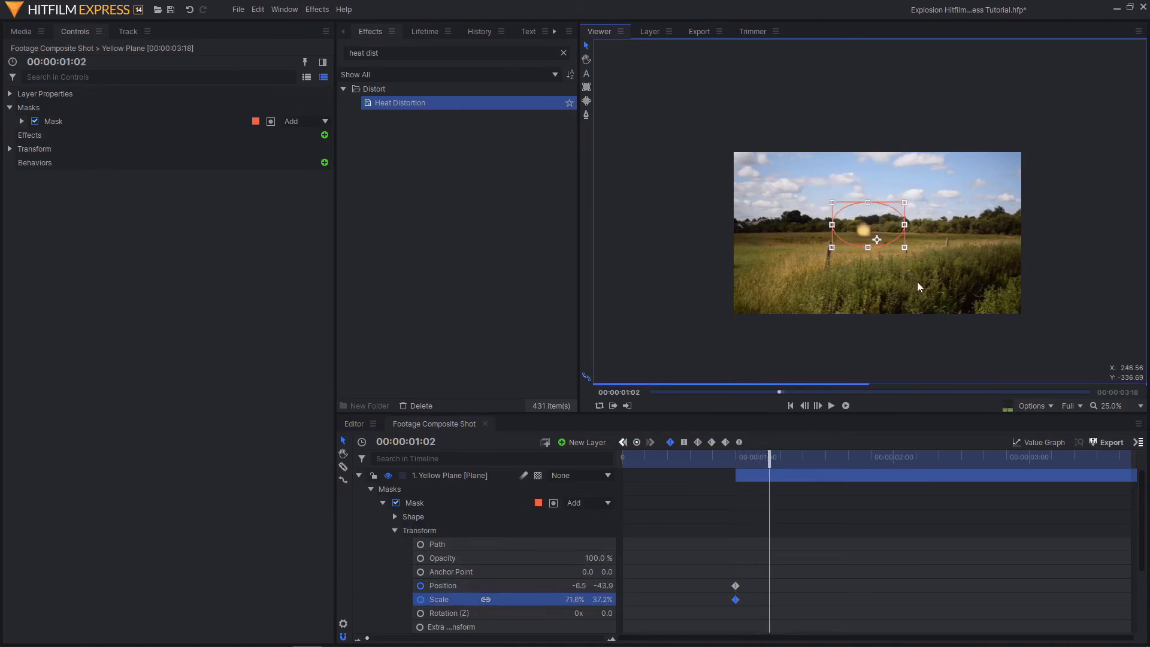
drag(880, 233, 864, 175)
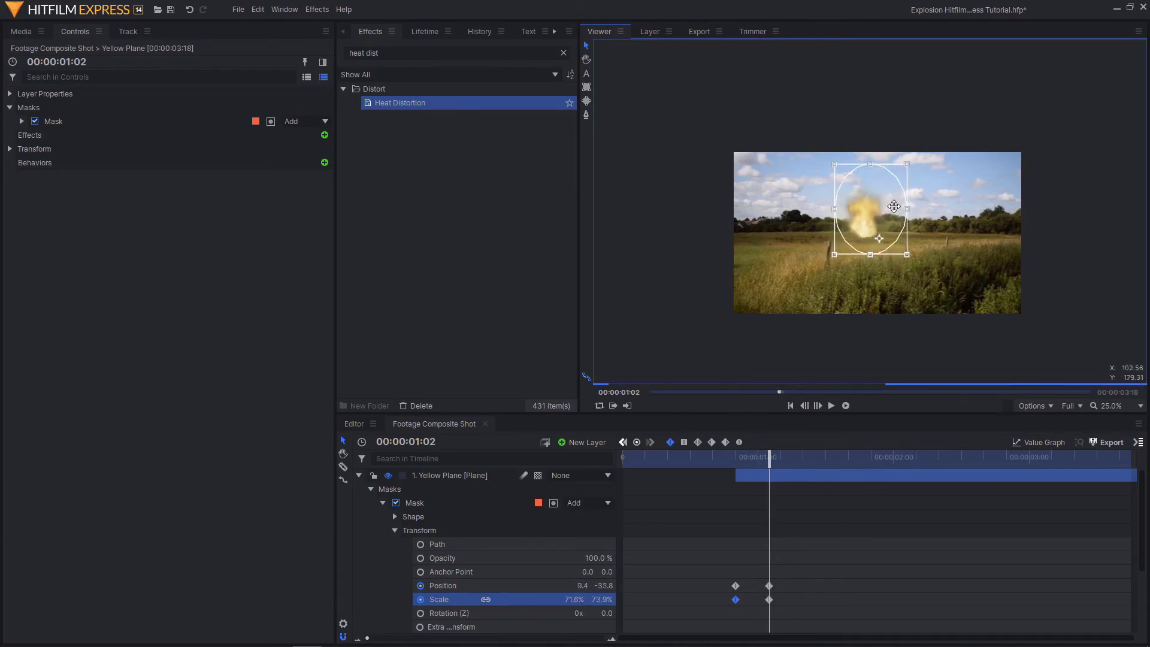
drag(898, 217, 868, 225)
drag(789, 457, 864, 456)
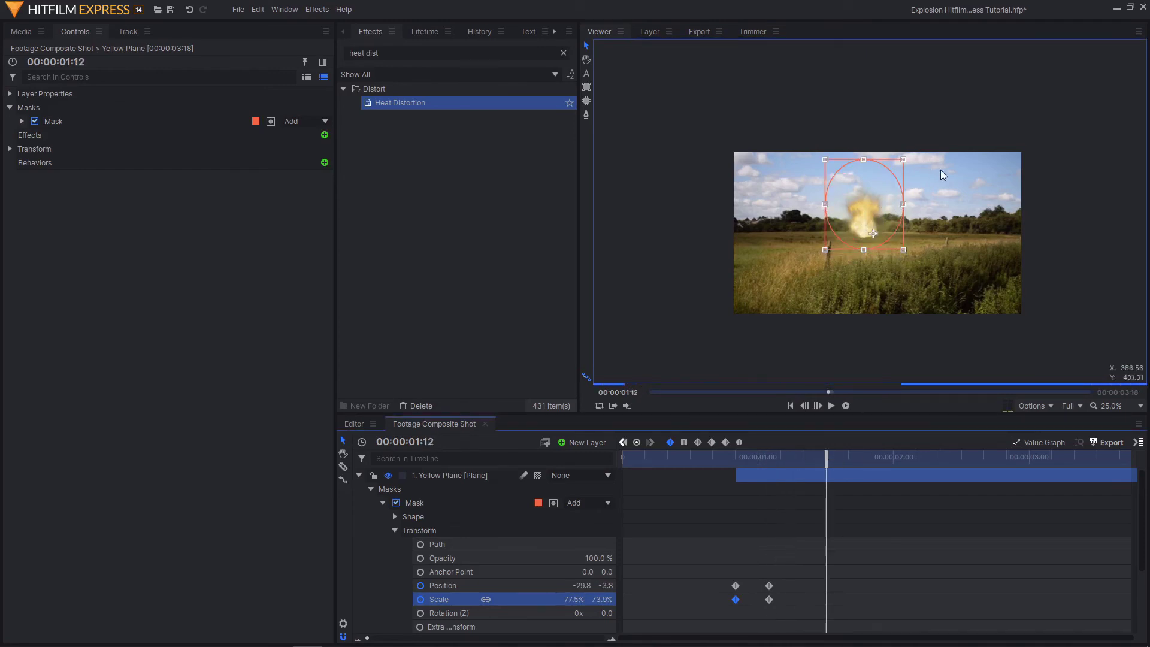
drag(874, 209, 873, 218)
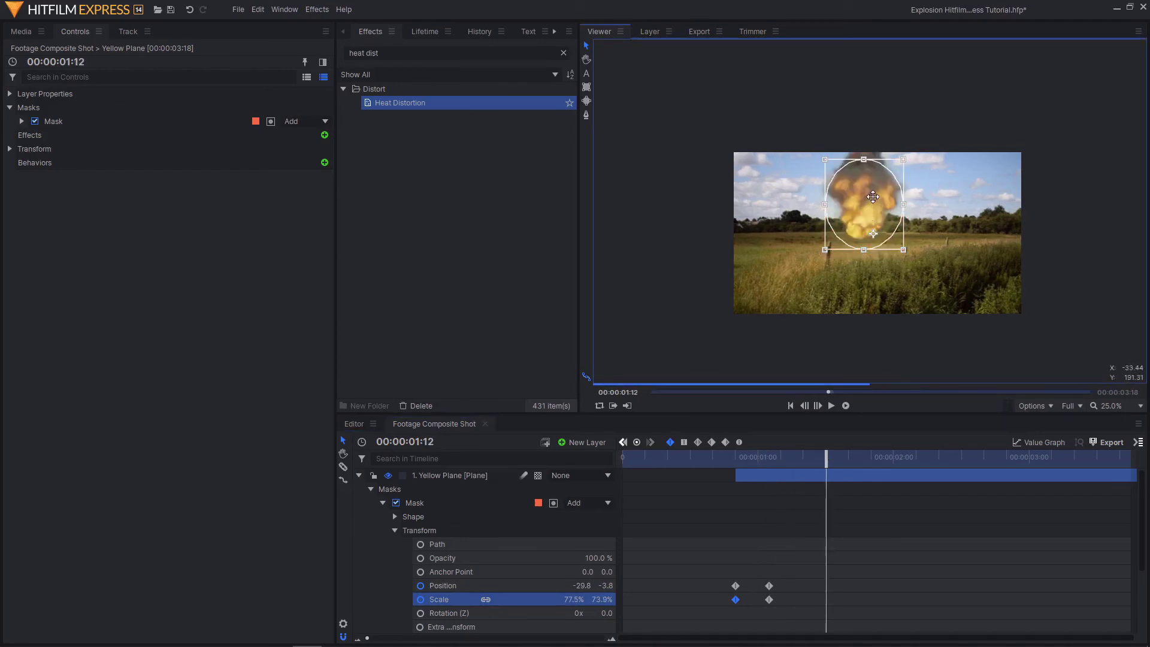
drag(864, 168, 866, 139)
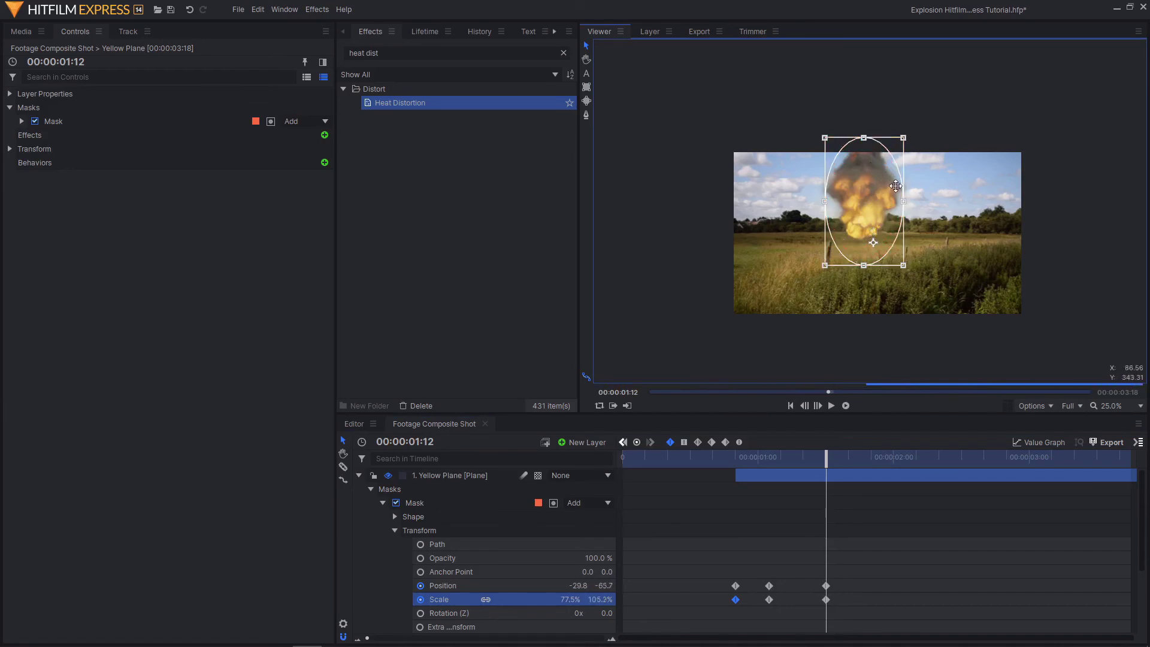
drag(904, 201, 923, 197)
drag(856, 224, 863, 212)
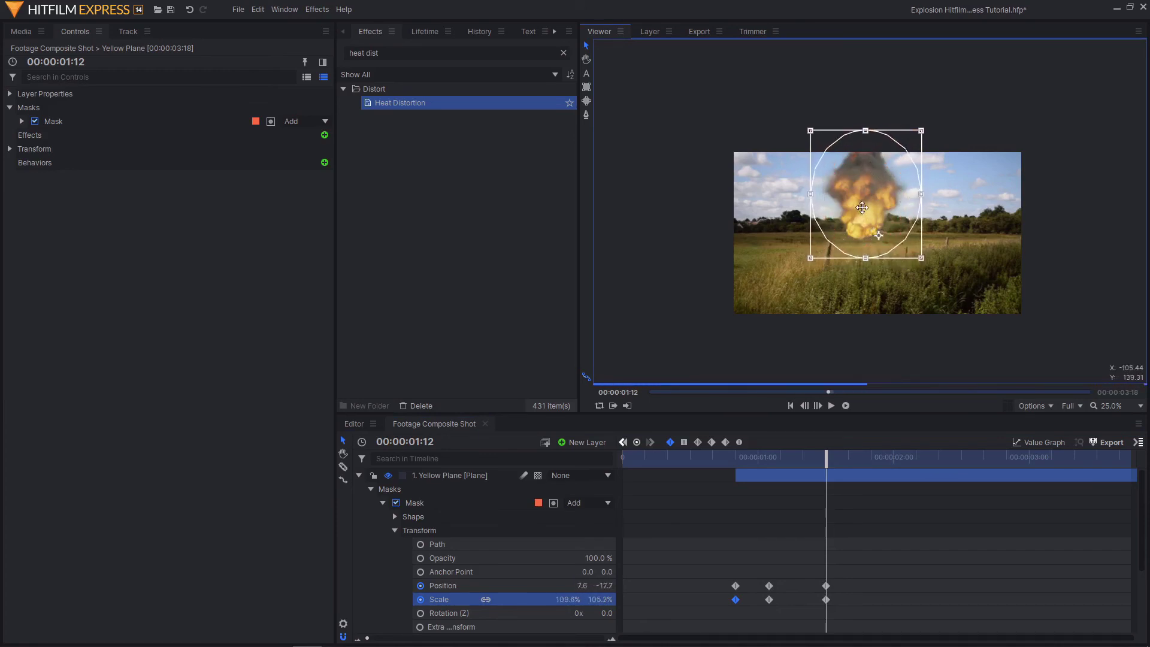
drag(827, 457, 930, 367)
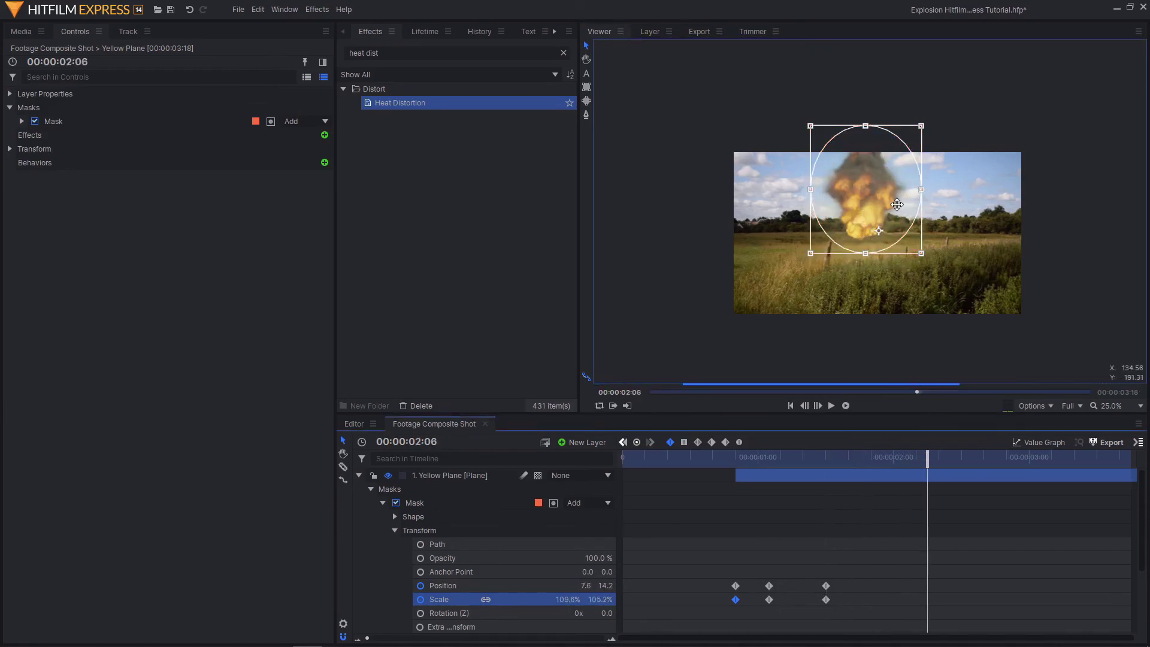
- Collapse the mask properties and select Yellow Plane at 00:00:01:04
click(383, 503)
click(371, 489)
click(371, 517)
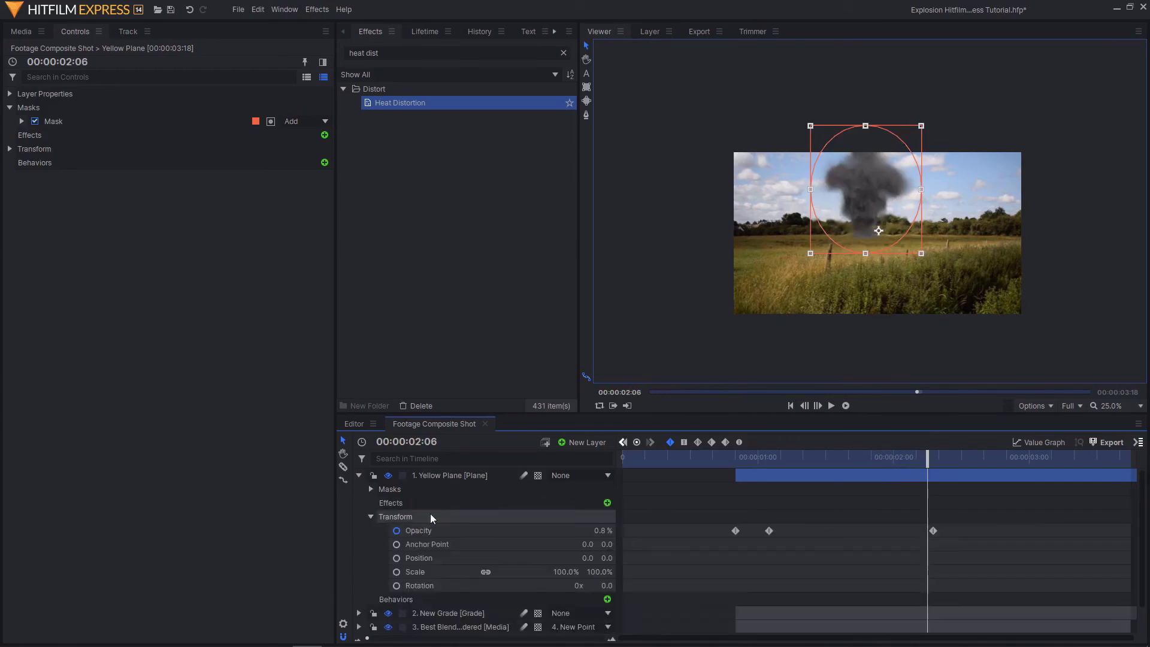
drag(863, 457, 781, 456)
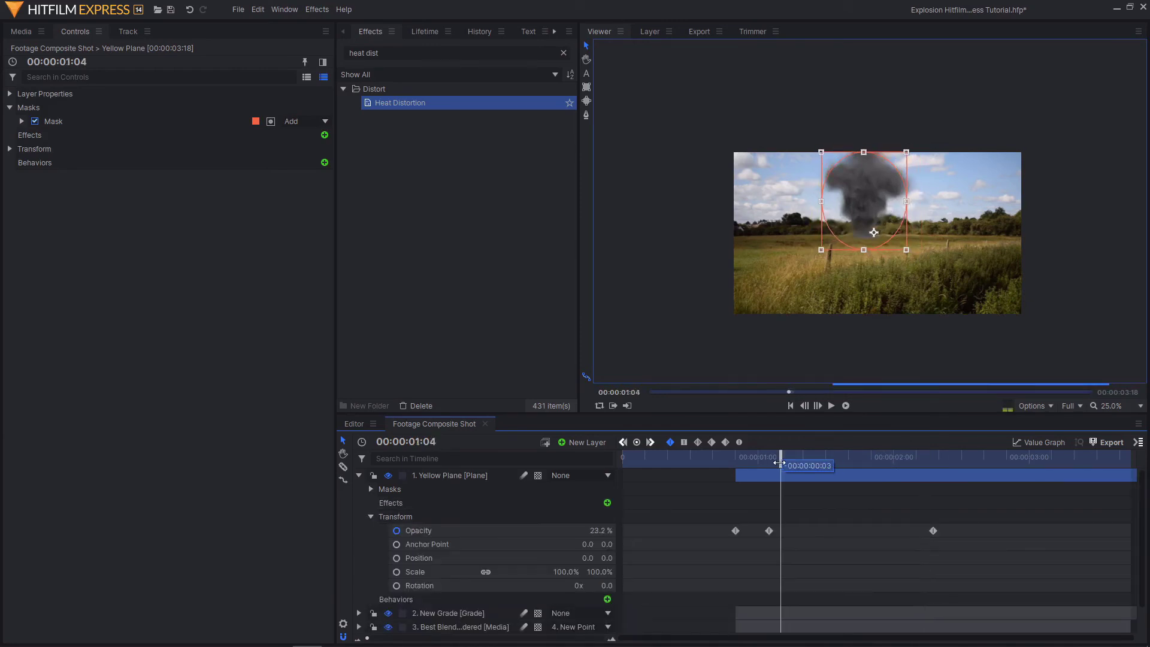
click(459, 475)
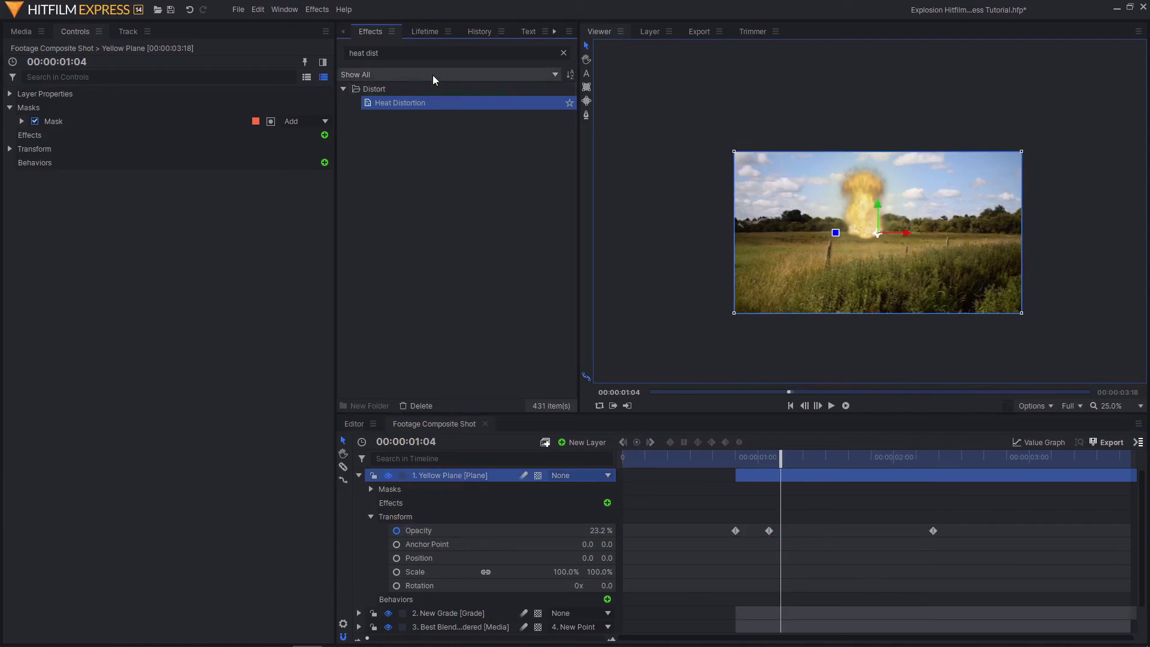
- Search Effects for 'glow' and apply Glow to the Yellow Plane layer
drag(420, 52, 326, 59)
text(blow)
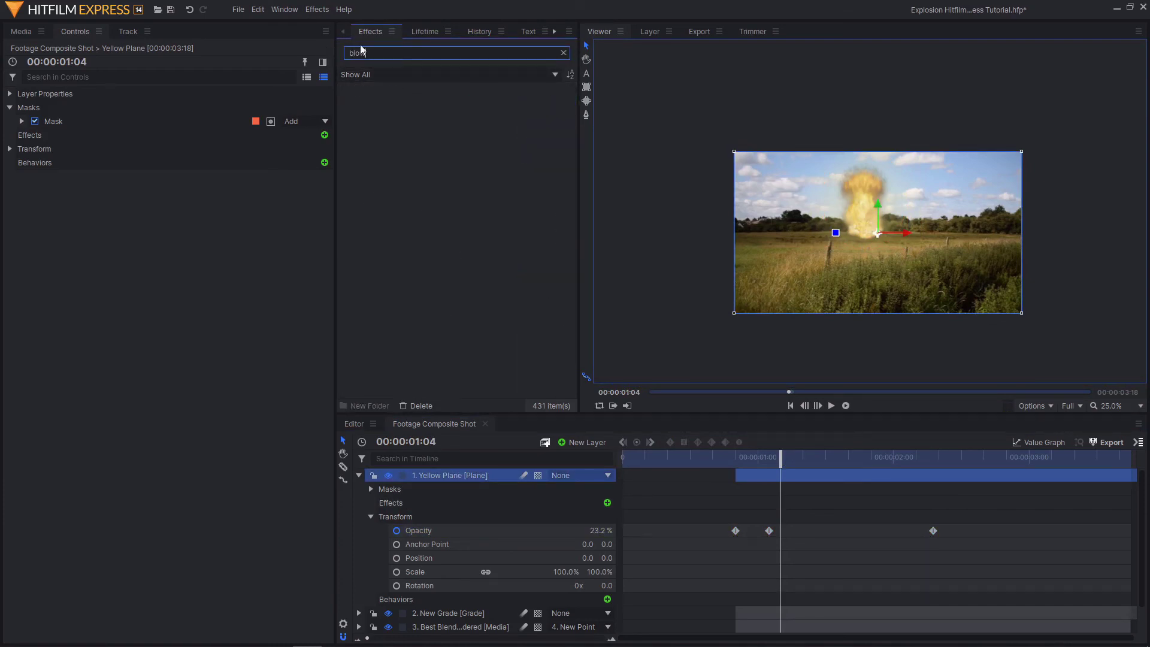
key(BackSpace)
key(BackSpace)
key(BackSpace)
key(BackSpace)
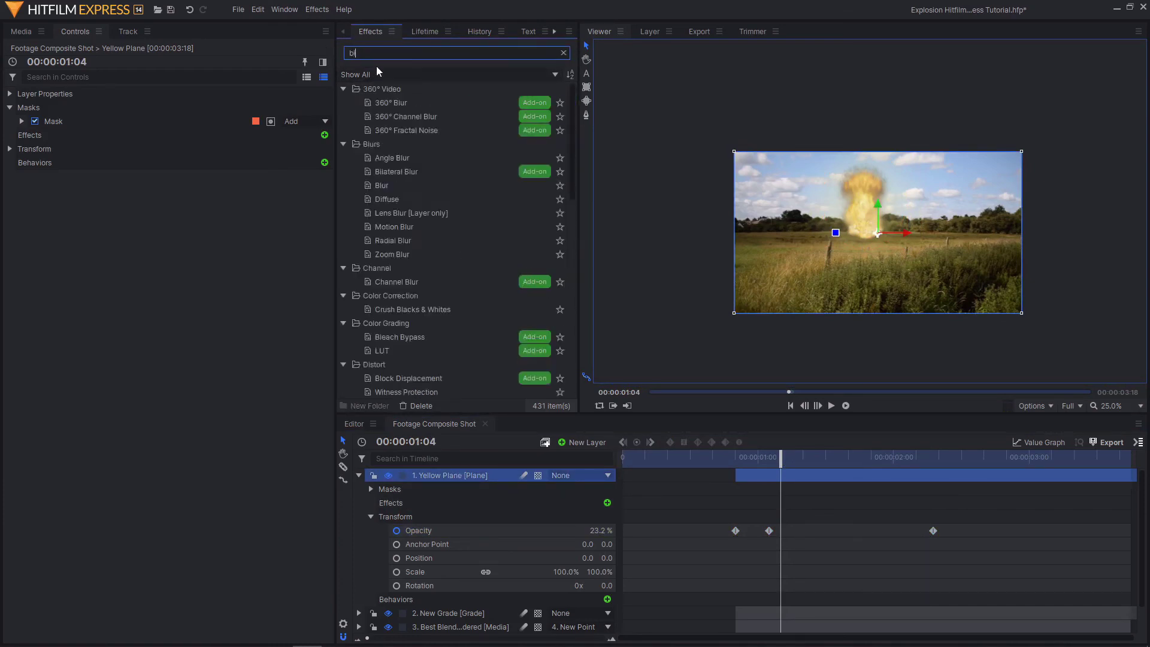
text(glow)
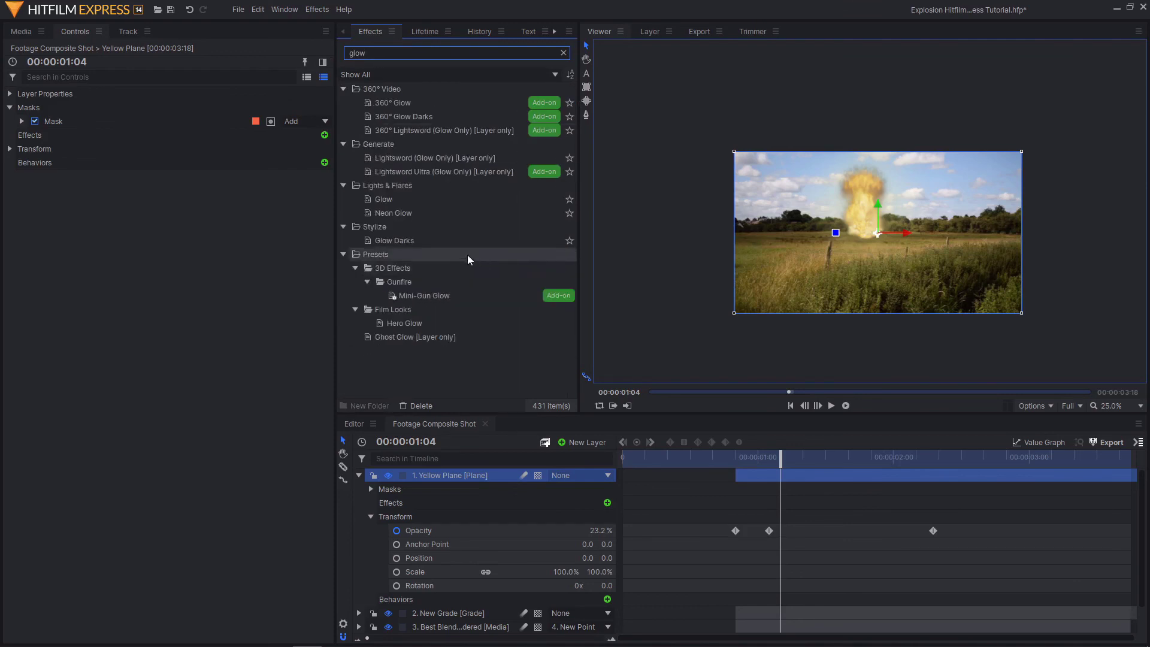
click(405, 199)
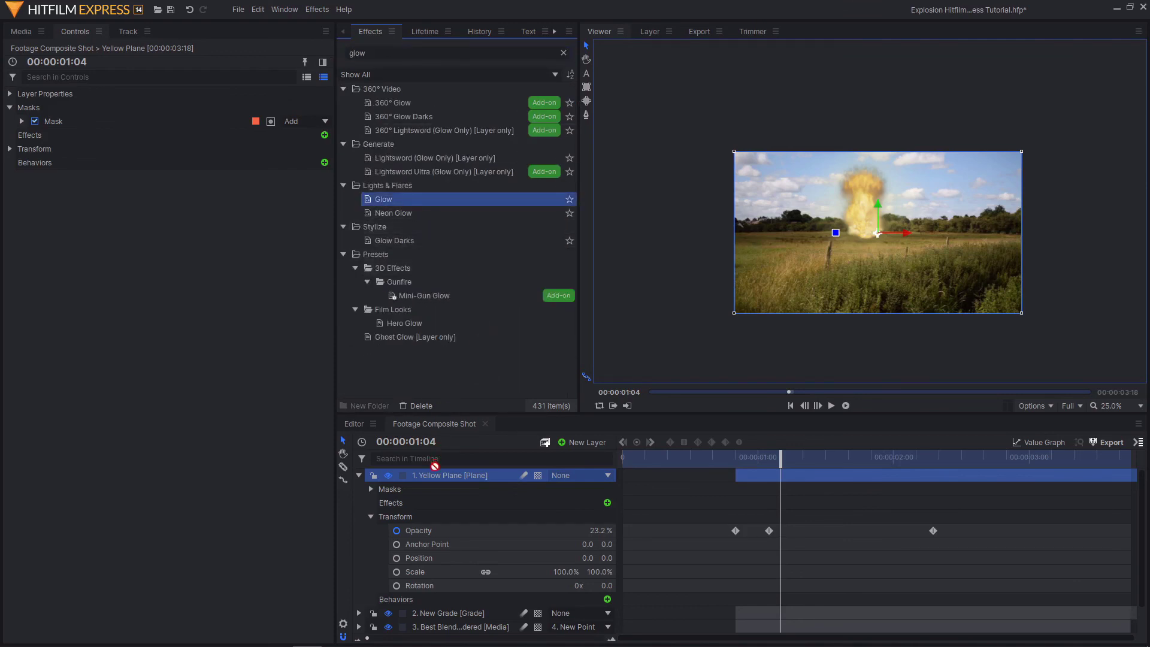
drag(397, 199, 417, 219)
drag(444, 468, 397, 482)
- Collapse the Yellow Plane layer and preview the glowing flash at 00:00:01:07
click(371, 530)
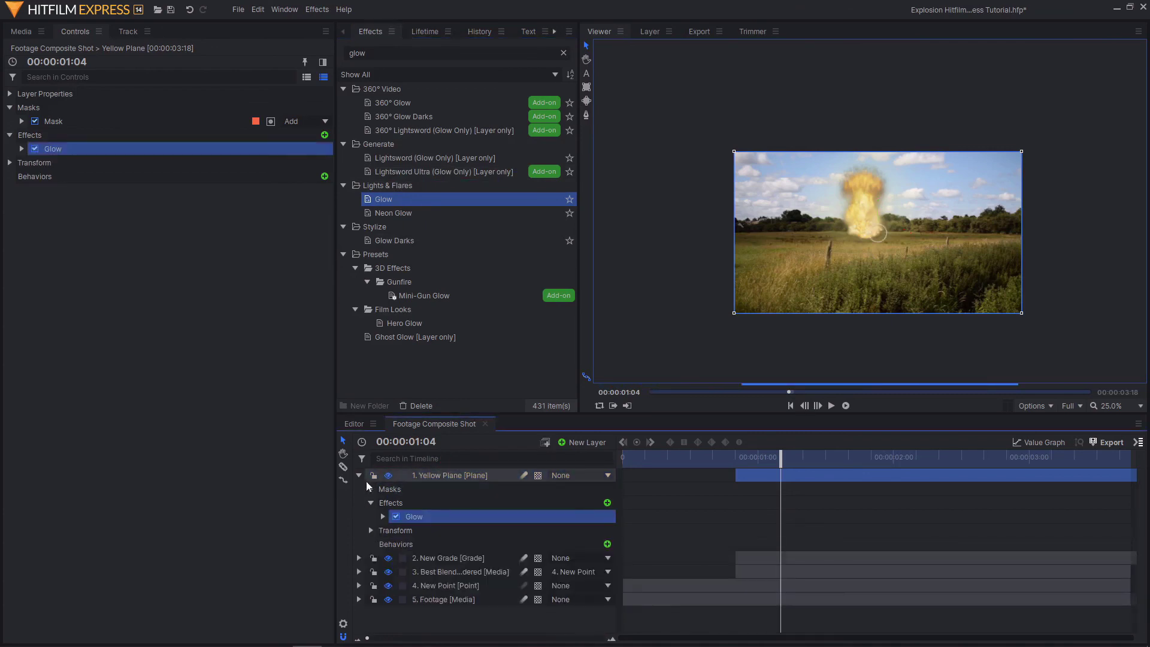
click(358, 475)
click(525, 562)
drag(804, 468, 910, 459)
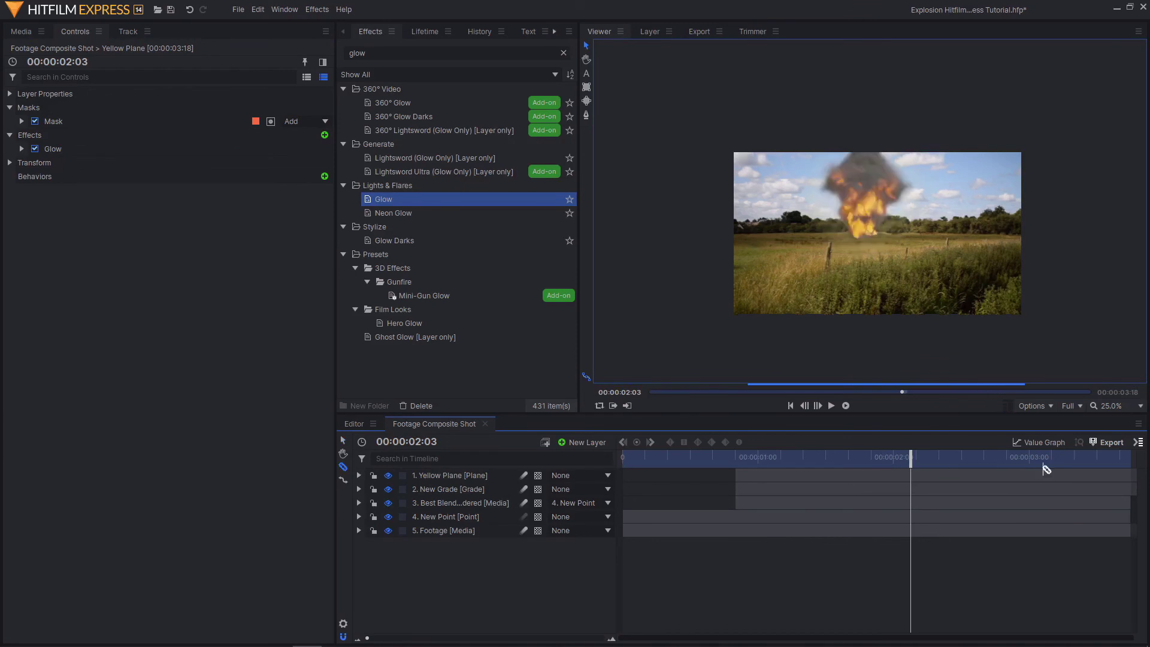
key(ctrl+d)
click(456, 485)
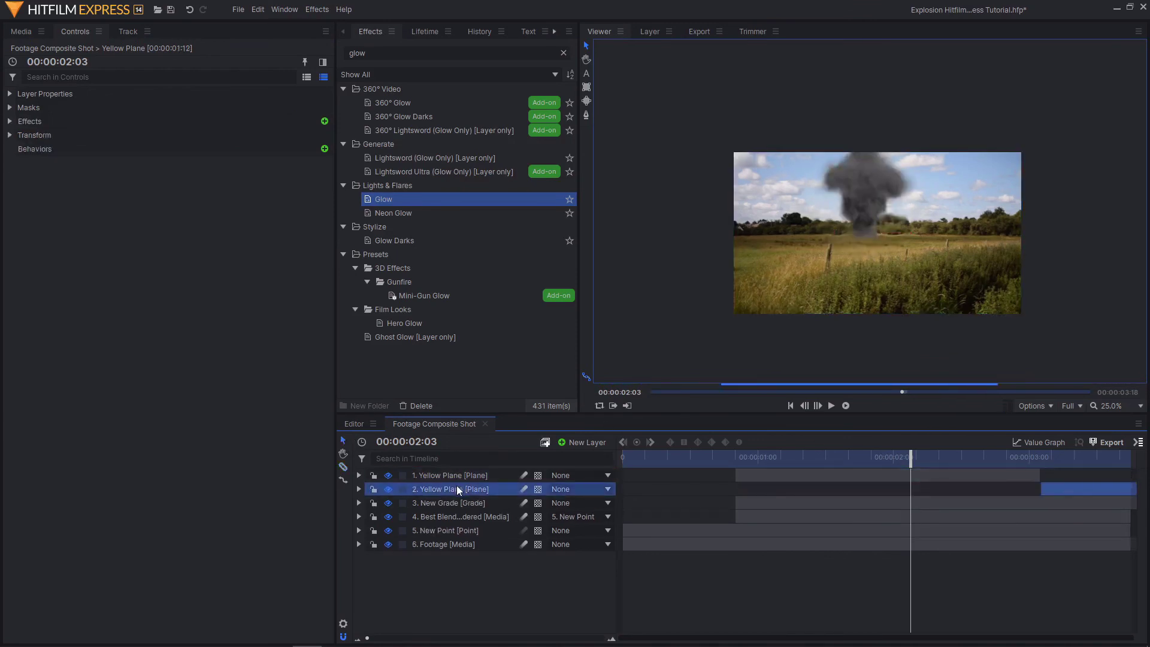